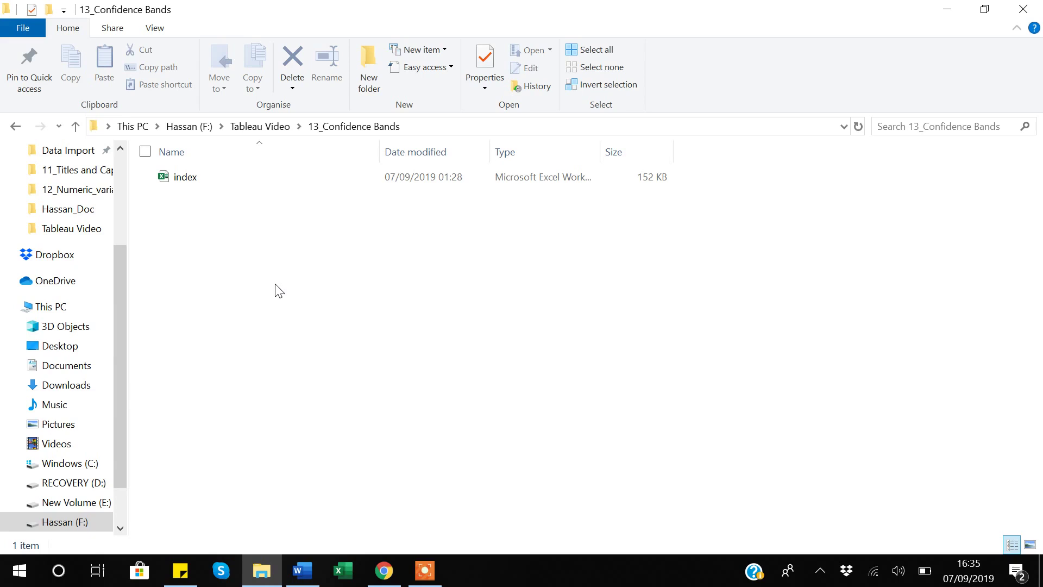
Open the index workbook from the 13_Confidence Bands folder and look through the entries in the Date column.
click(186, 180)
double_click(187, 180)
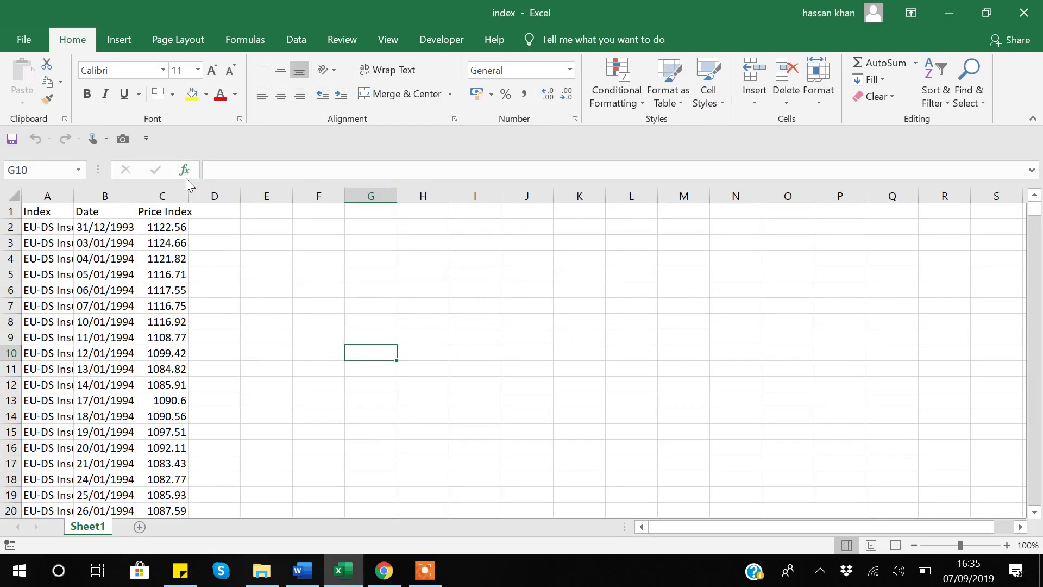
click(45, 212)
key(Down)
key(Right)
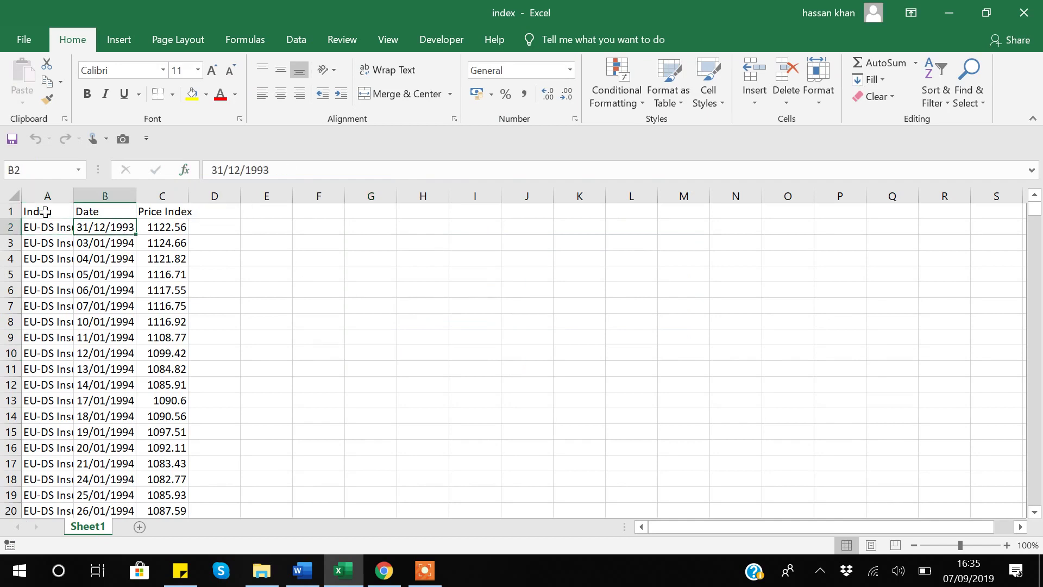
key(Up)
key(Down)
key(Down)
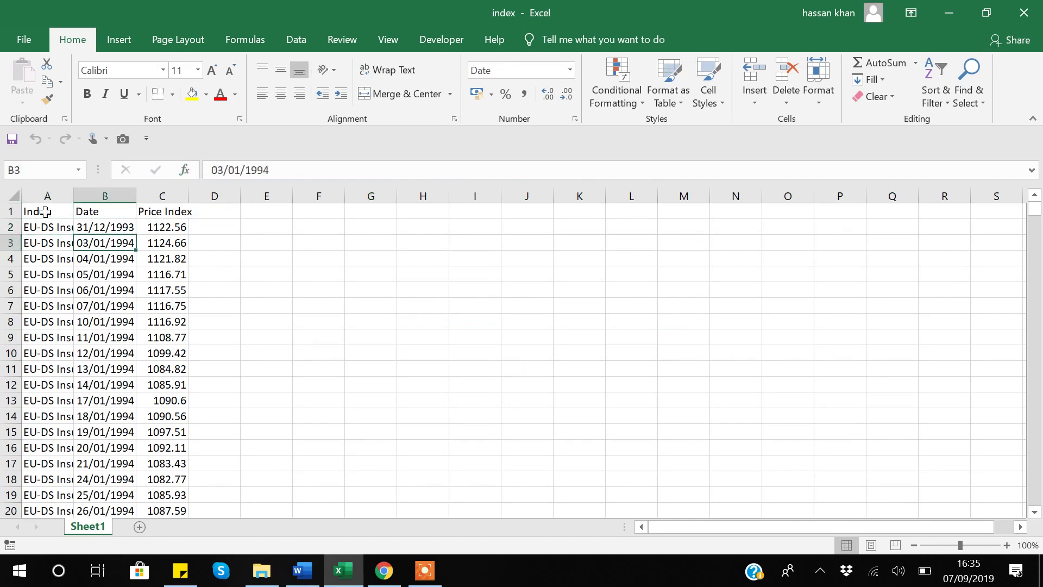
key(Up)
key(Down)
key(Down)
key(Down)
key(Down)
key(Down)
key(Up)
key(Up)
key(Up)
key(Up)
key(Up)
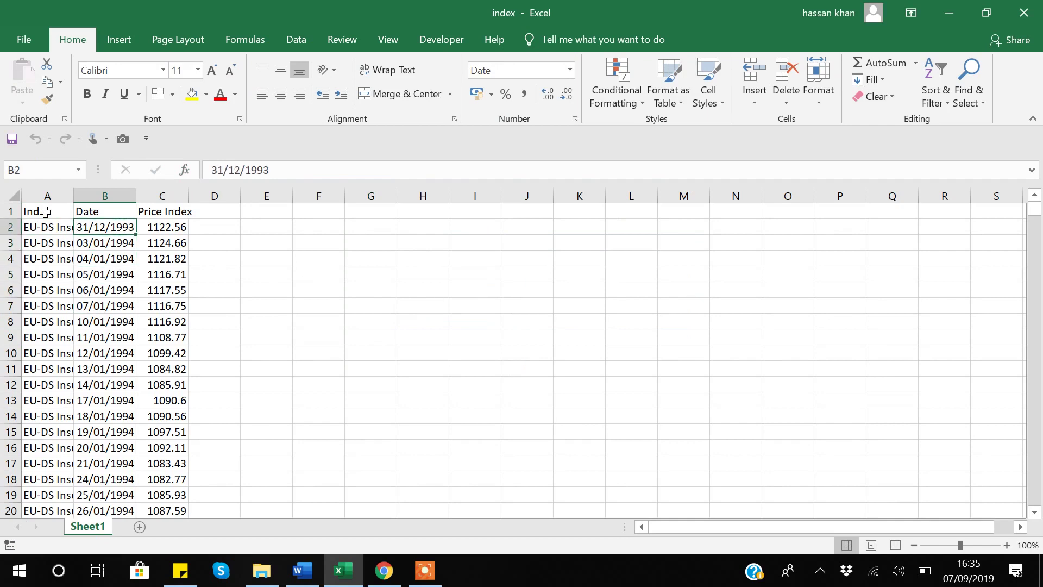
Look through the first values in the Price Index column of the index workbook.
key(Right)
key(Down)
key(Up)
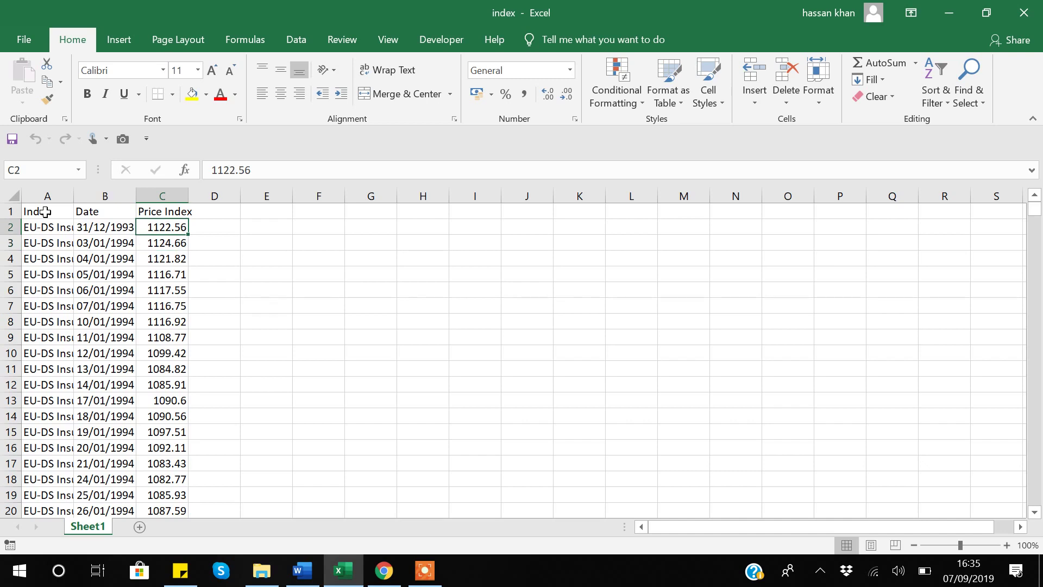
key(Down)
key(Down)
key(Down)
key(Down)
key(Down)
key(Down)
key(Down)
key(Down)
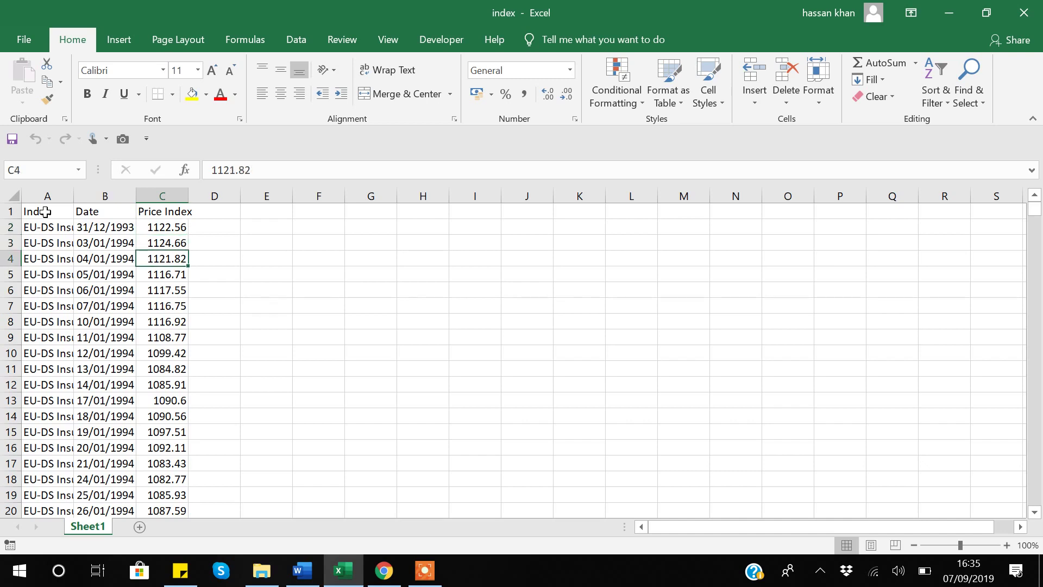
key(Up)
key(Up)
key(Up)
key(Up)
key(Up)
key(Up)
key(Up)
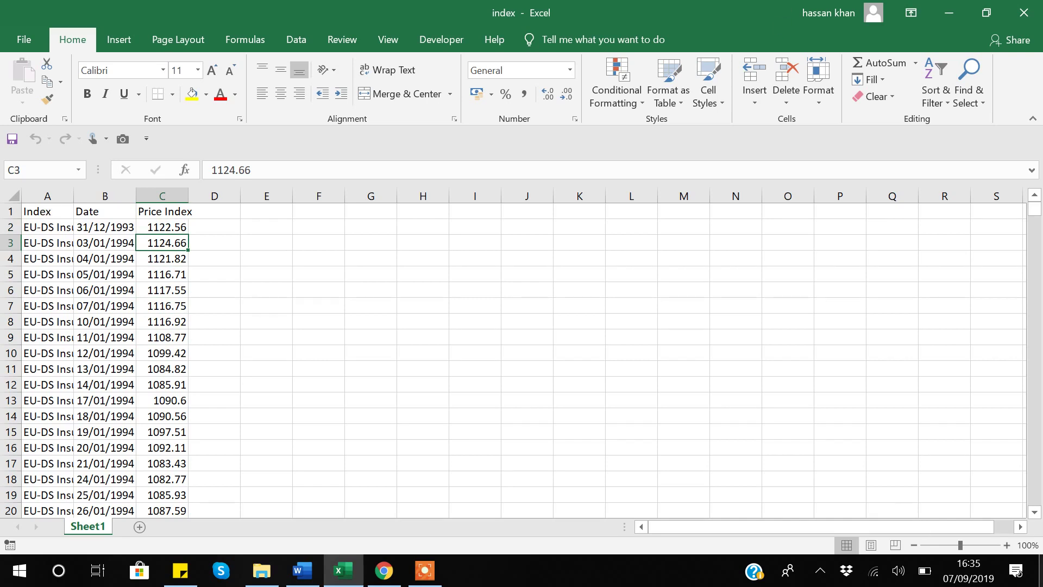
Launch Tableau Public from the desktop and connect it to the index Excel workbook.
click(1040, 568)
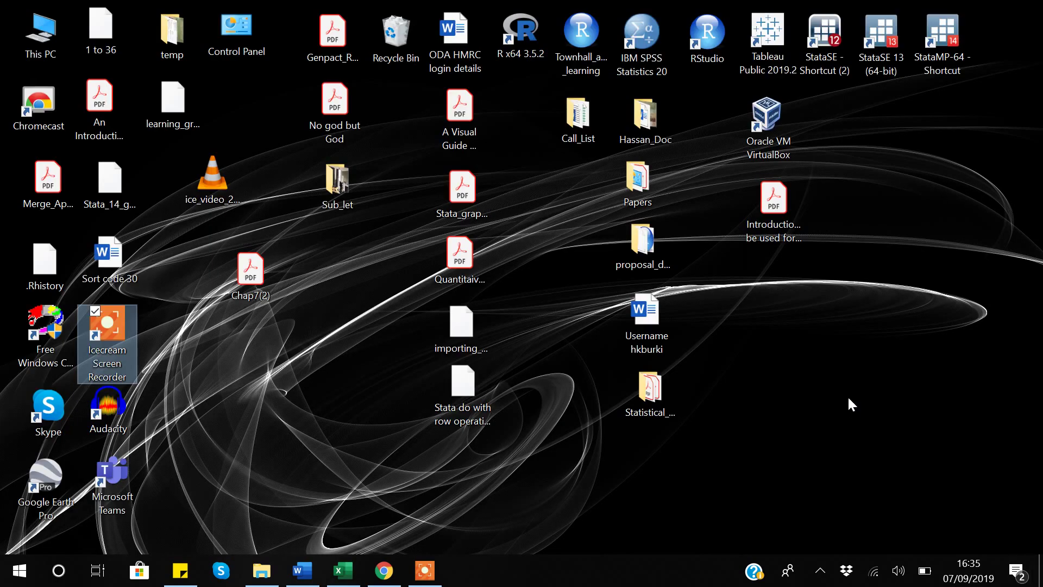
double_click(772, 52)
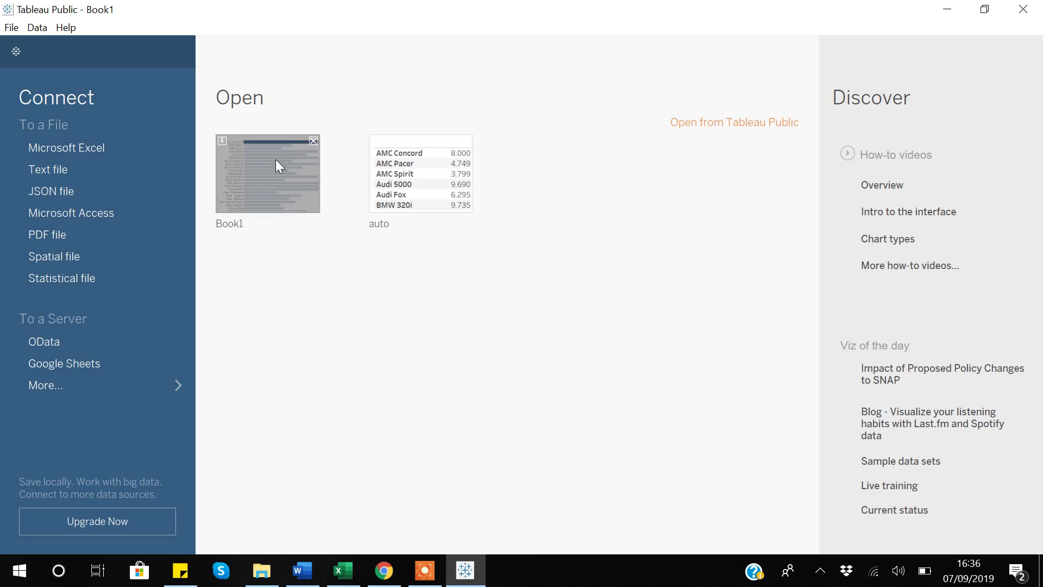
click(63, 152)
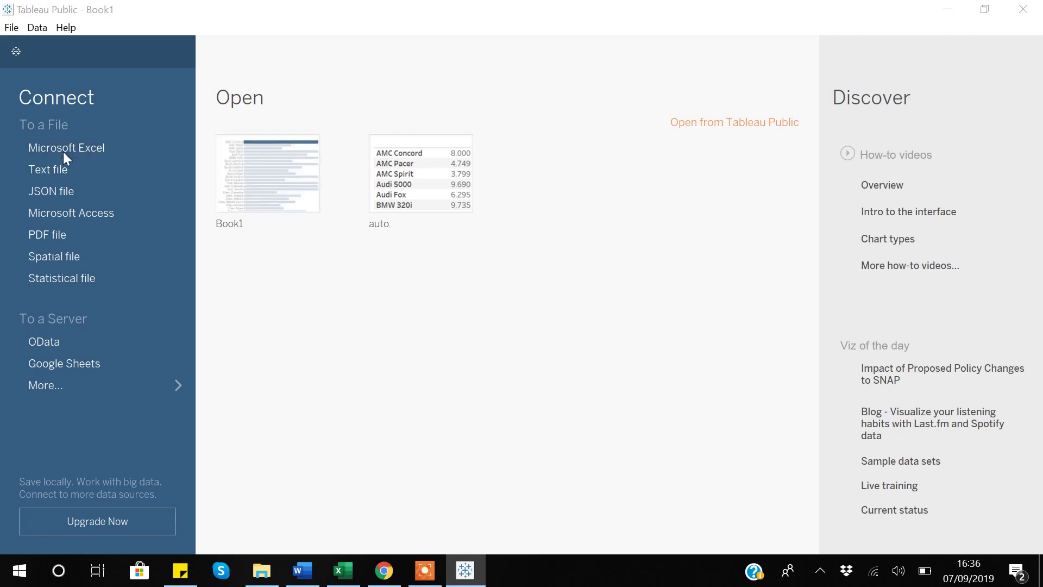
click(186, 144)
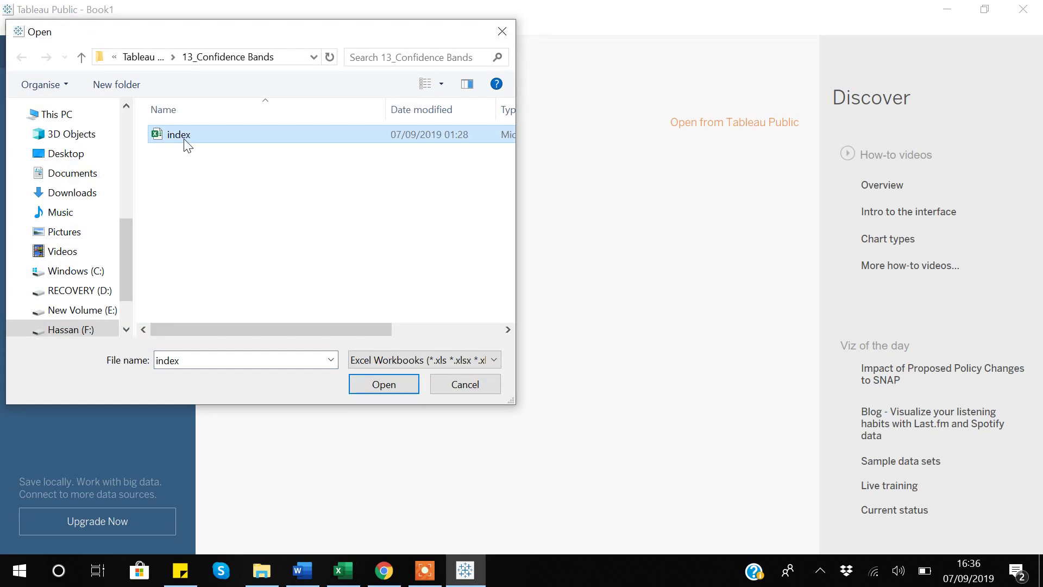
click(394, 384)
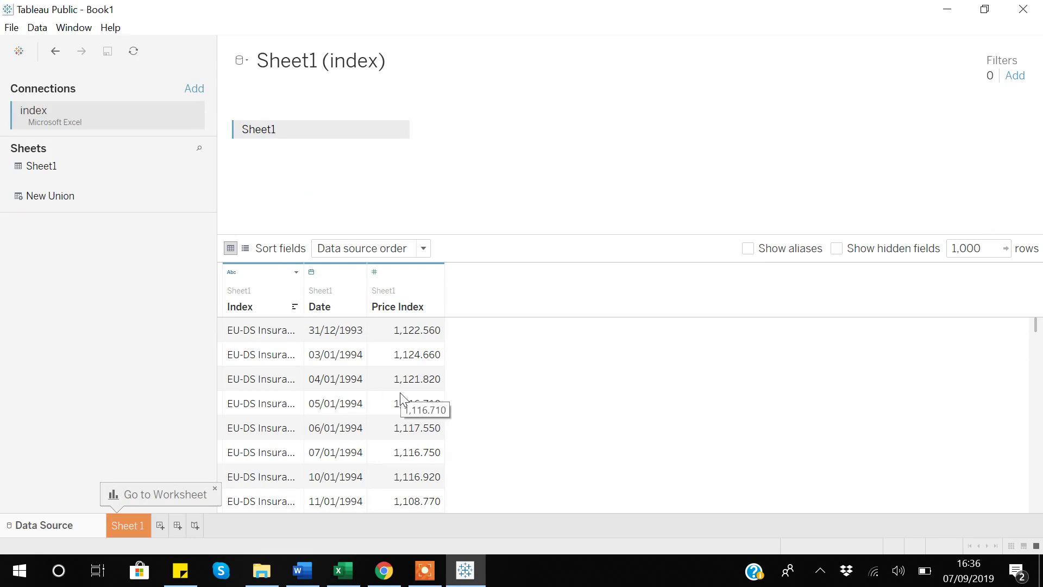
In Sheet 1, plot Price Index on Rows against Date on Columns, with Date set to Exact Date.
click(130, 525)
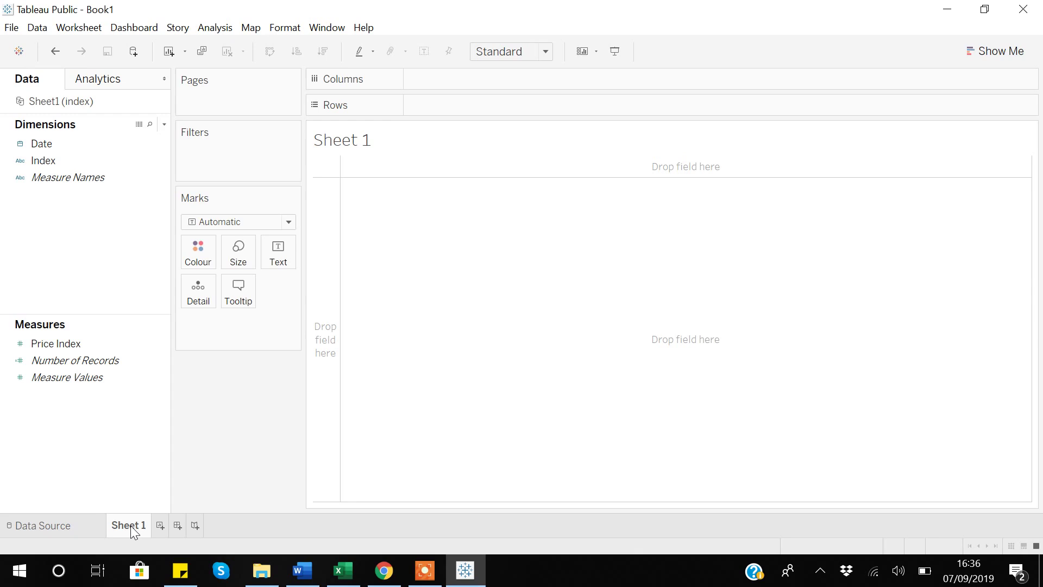
click(37, 163)
click(36, 145)
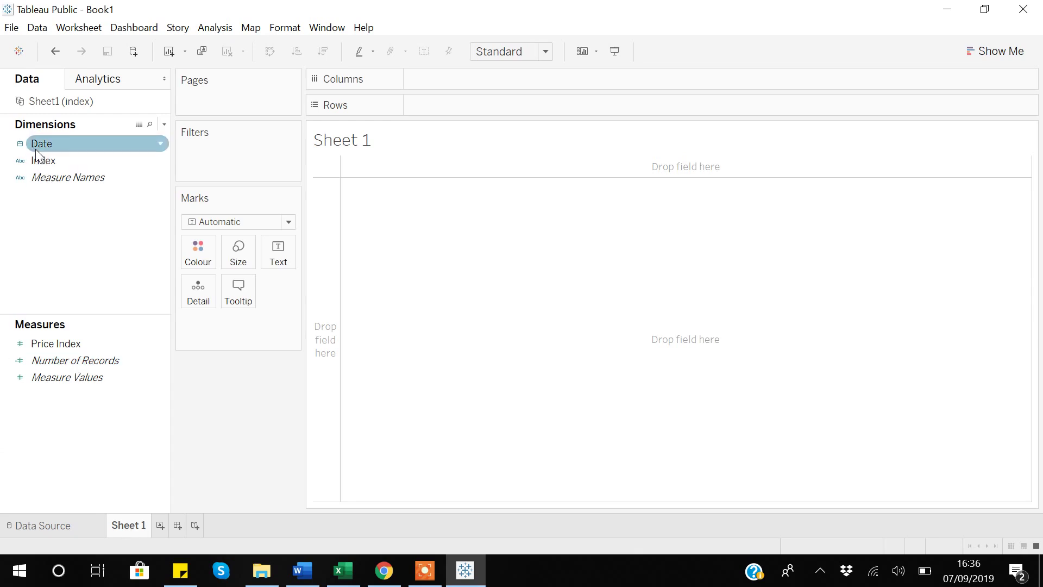
drag(36, 144, 422, 82)
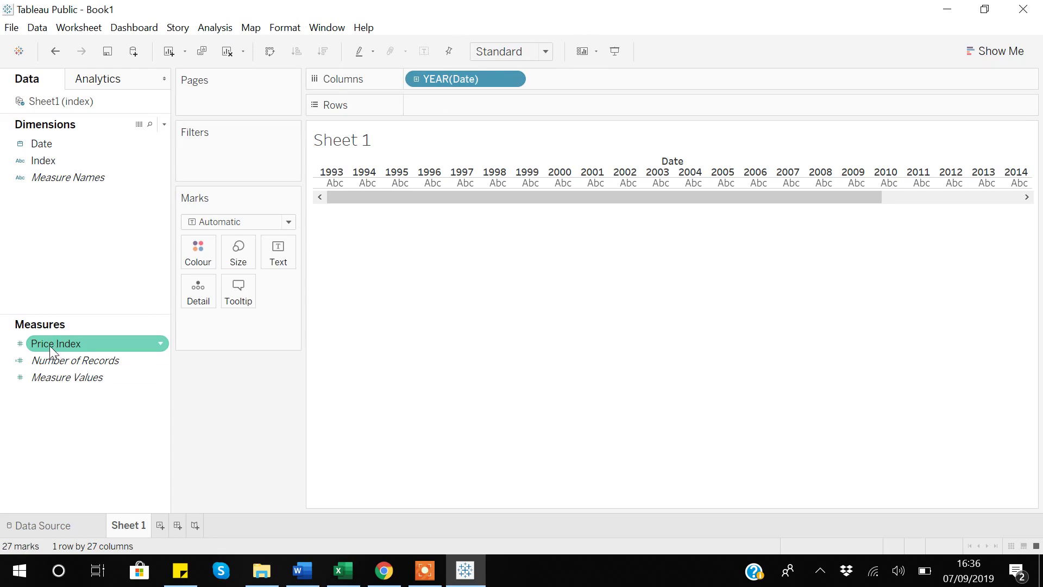
drag(50, 346, 449, 111)
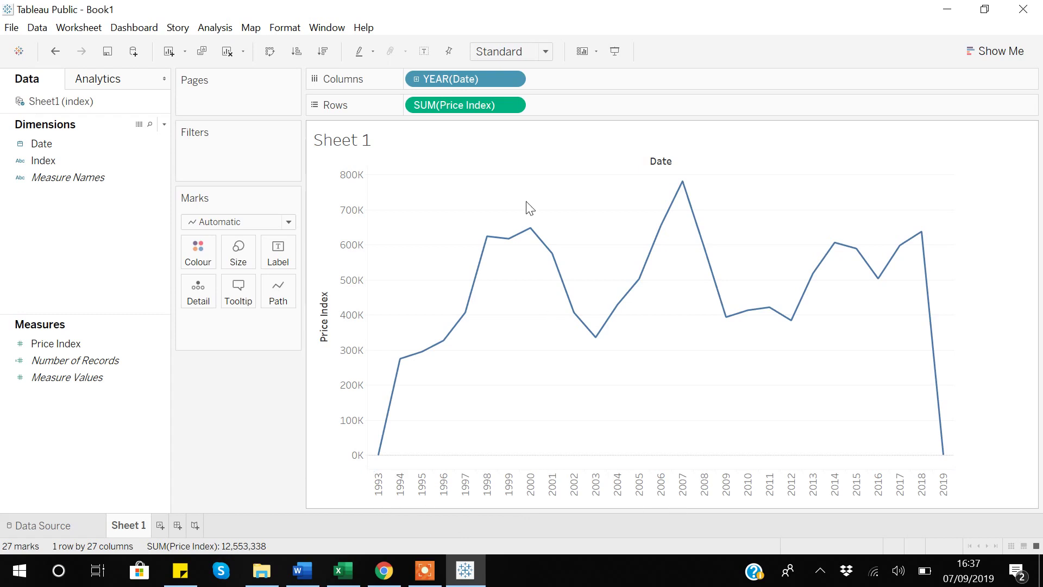
click(511, 80)
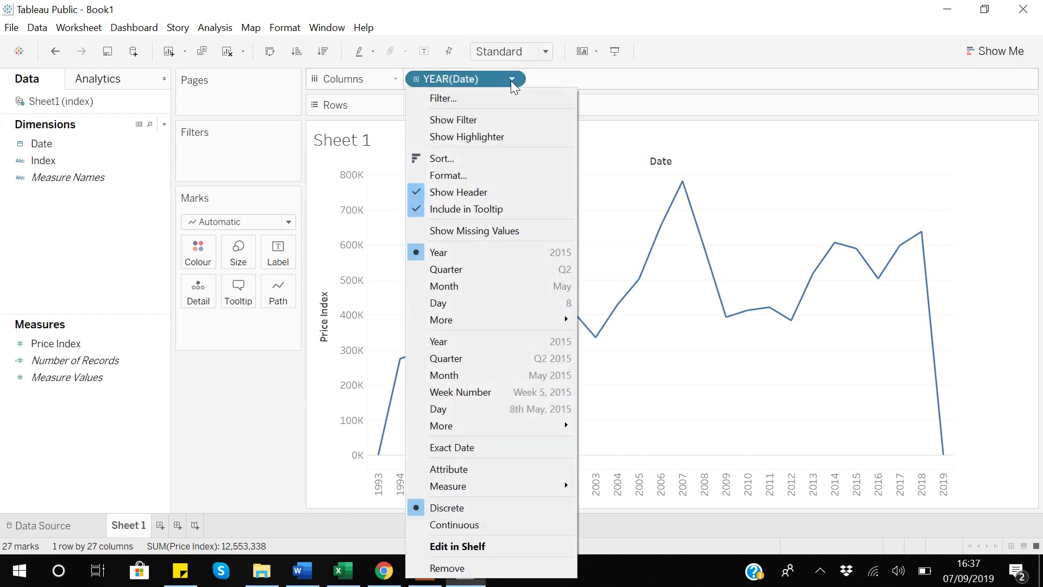
click(454, 451)
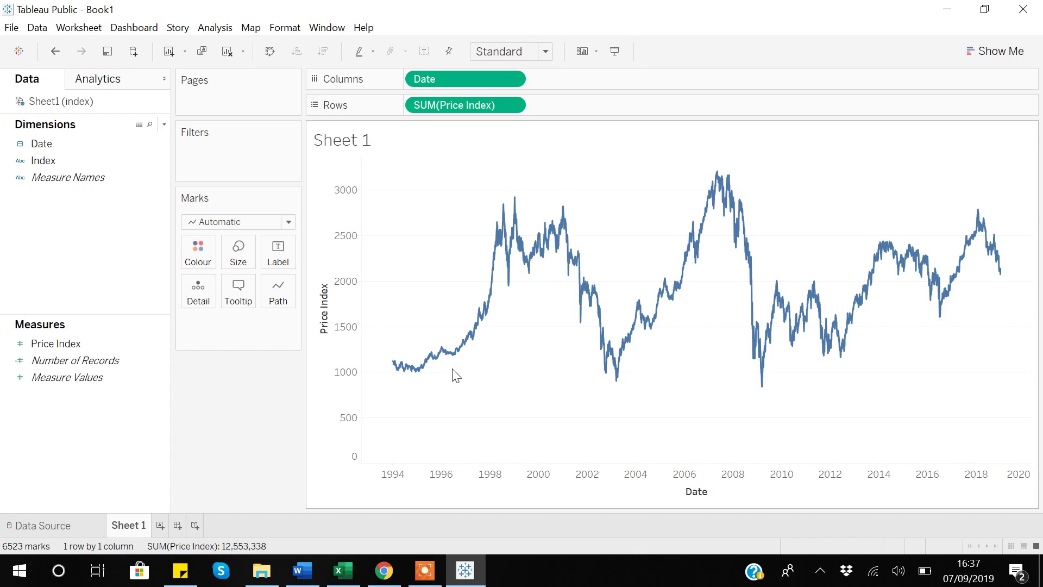
Try an Average with 95% CI model on the Price Index chart, and remove it again.
mouse_move(515, 265)
click(119, 88)
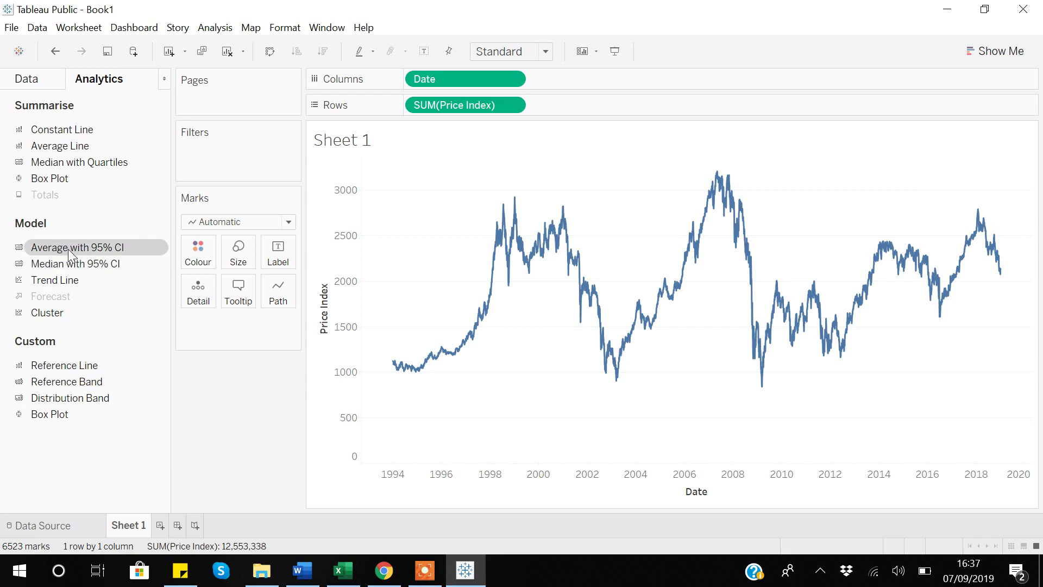
drag(70, 251, 440, 229)
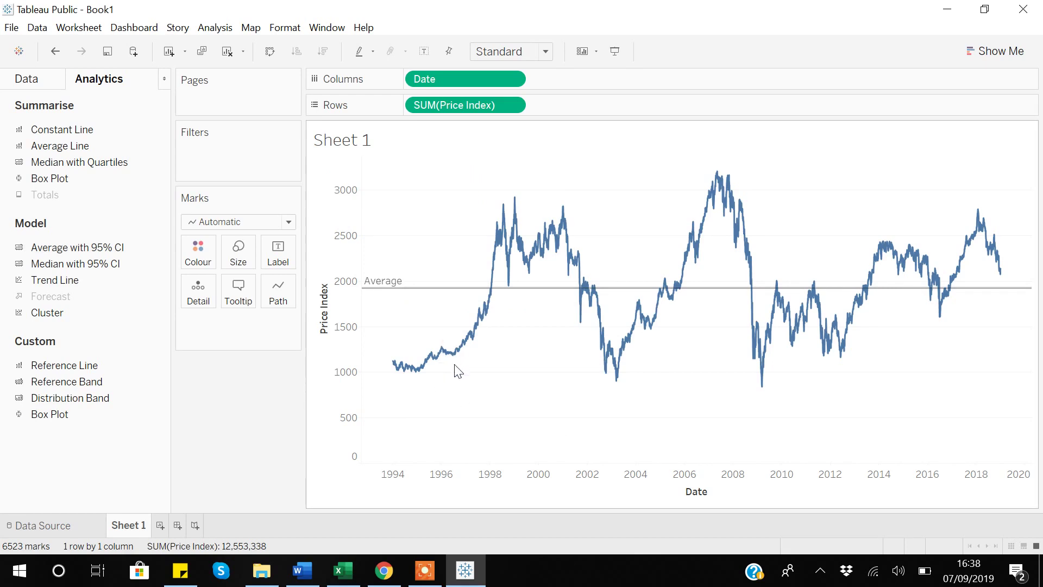
mouse_move(421, 297)
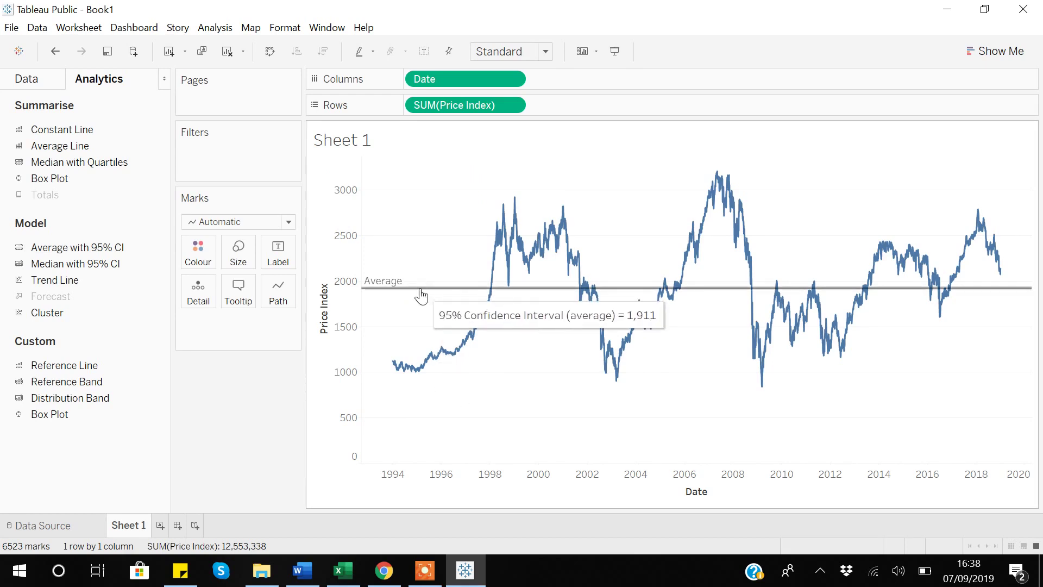
right_click(421, 290)
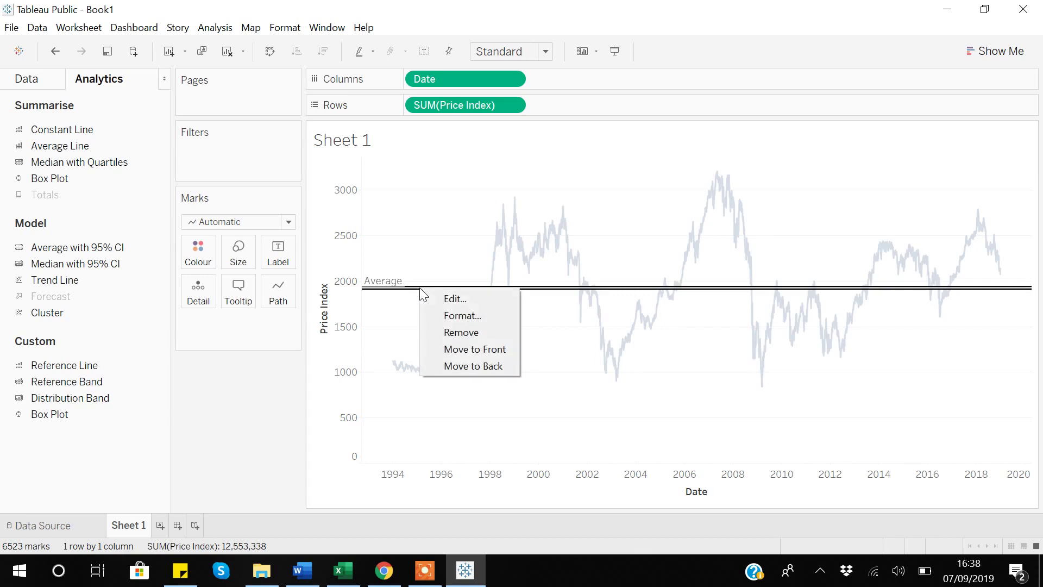
click(460, 332)
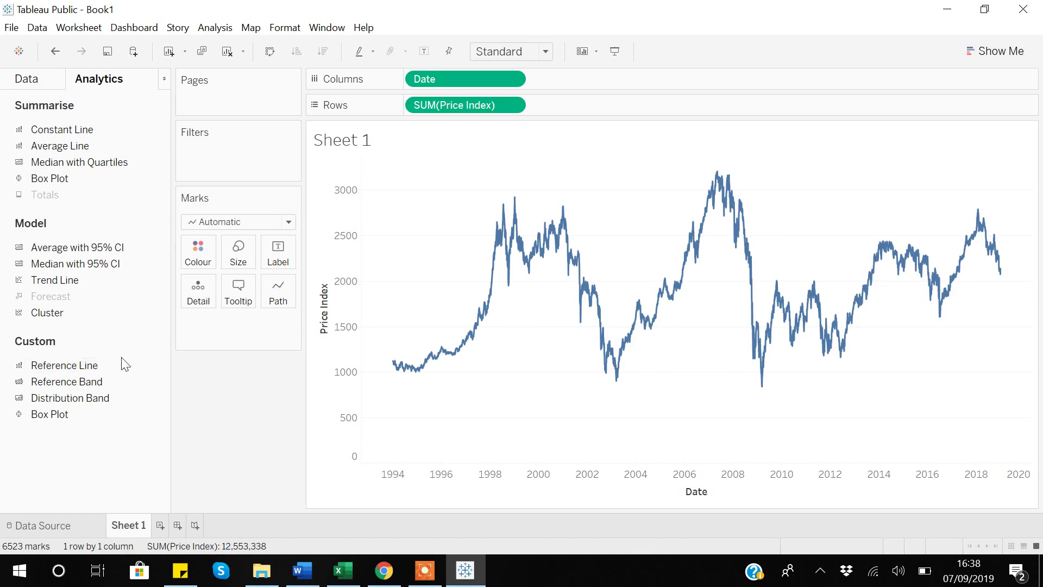
Create a new calculated field in the data source and name it upper_bound.
click(27, 82)
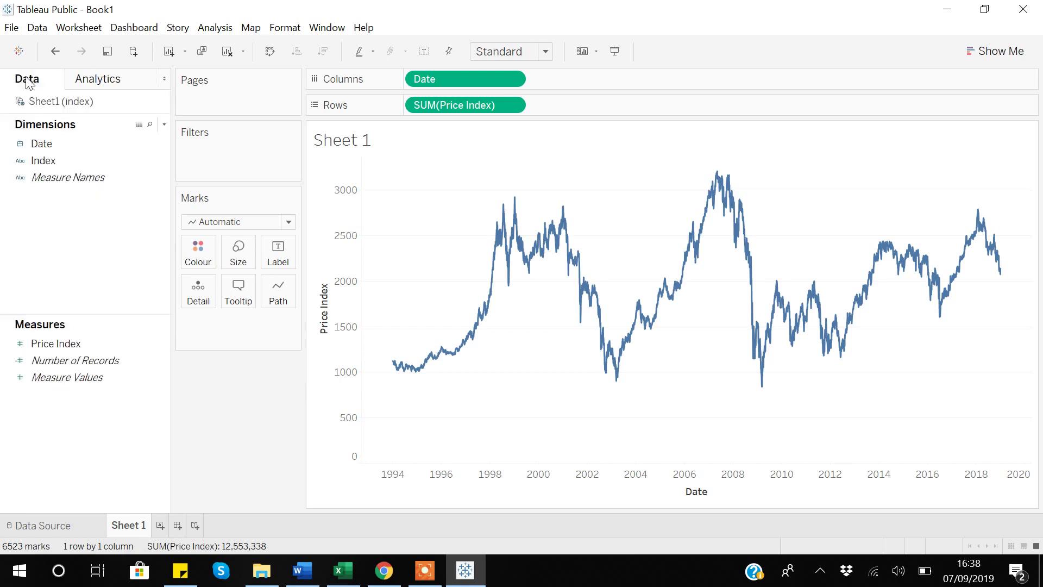
right_click(69, 253)
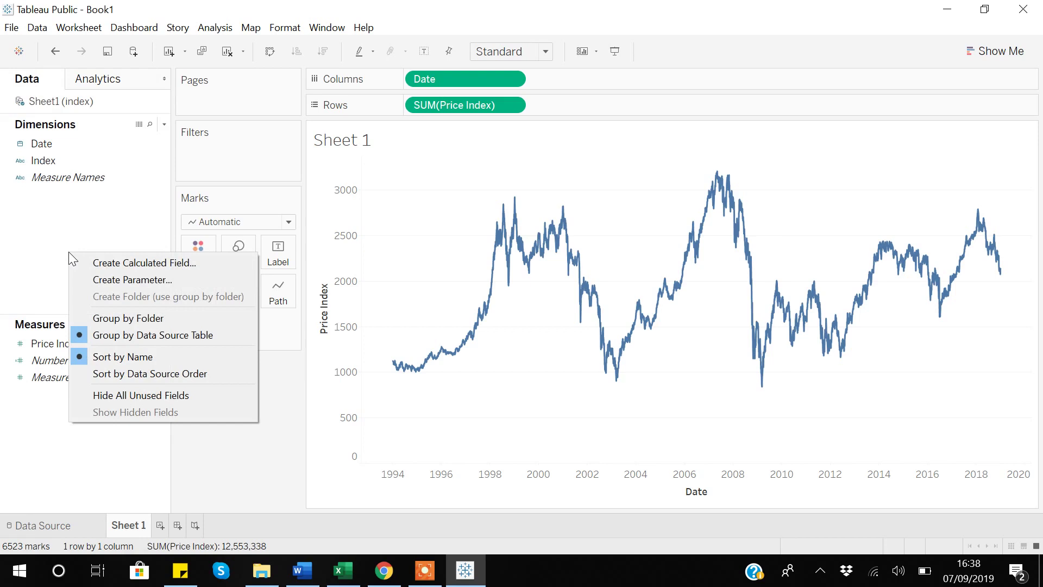
click(139, 263)
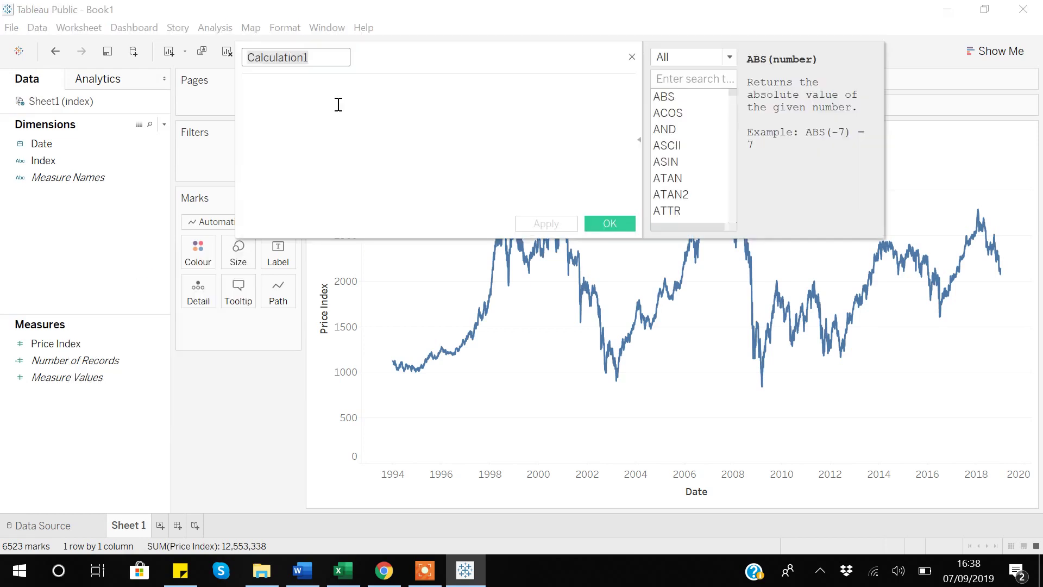
key(BackSpace)
text(upper)
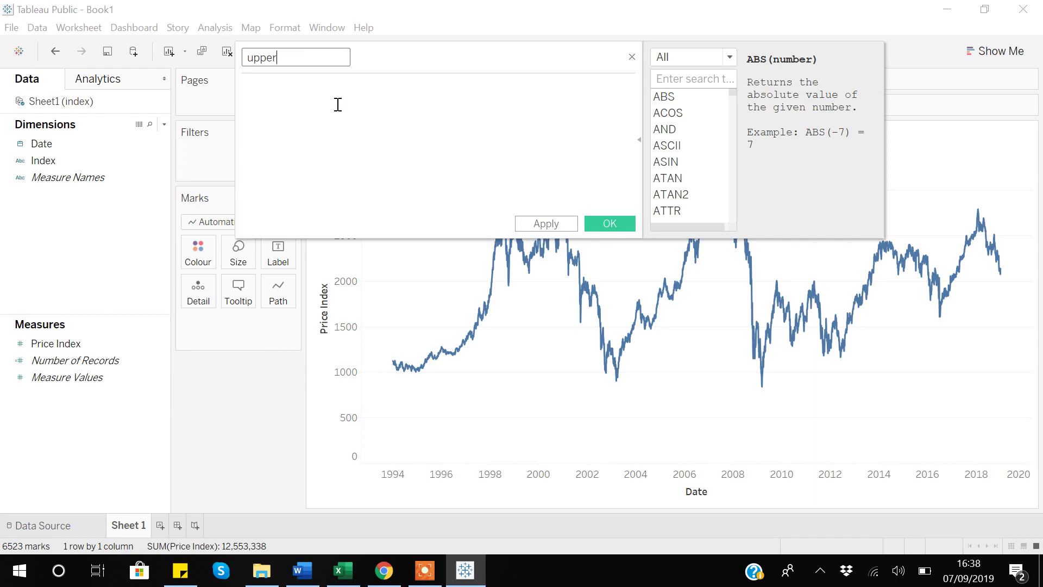
text(_bound)
Try starting the upper_bound formula with SUM([Price Index]).
click(328, 103)
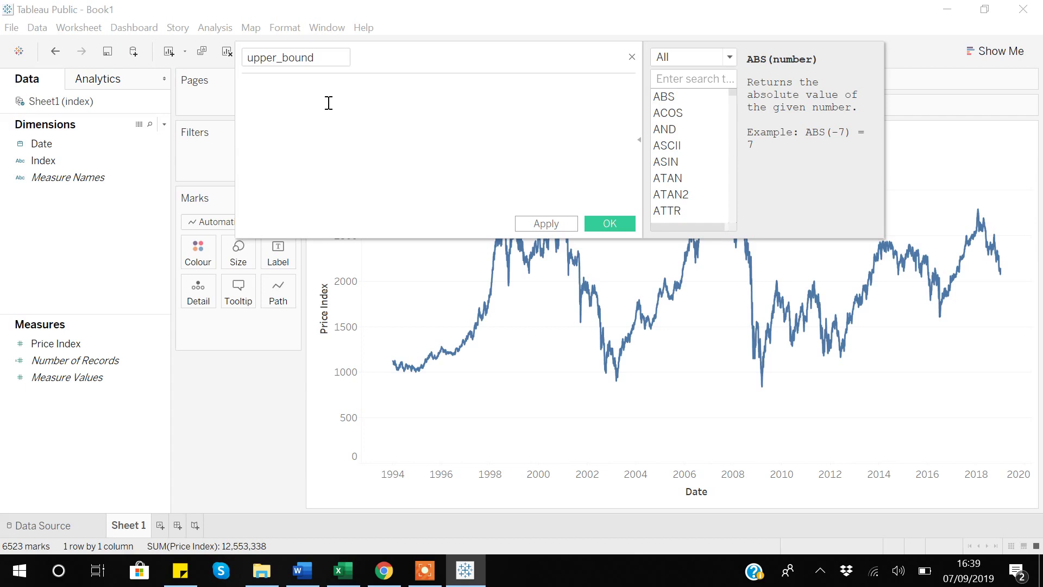
text(sum)
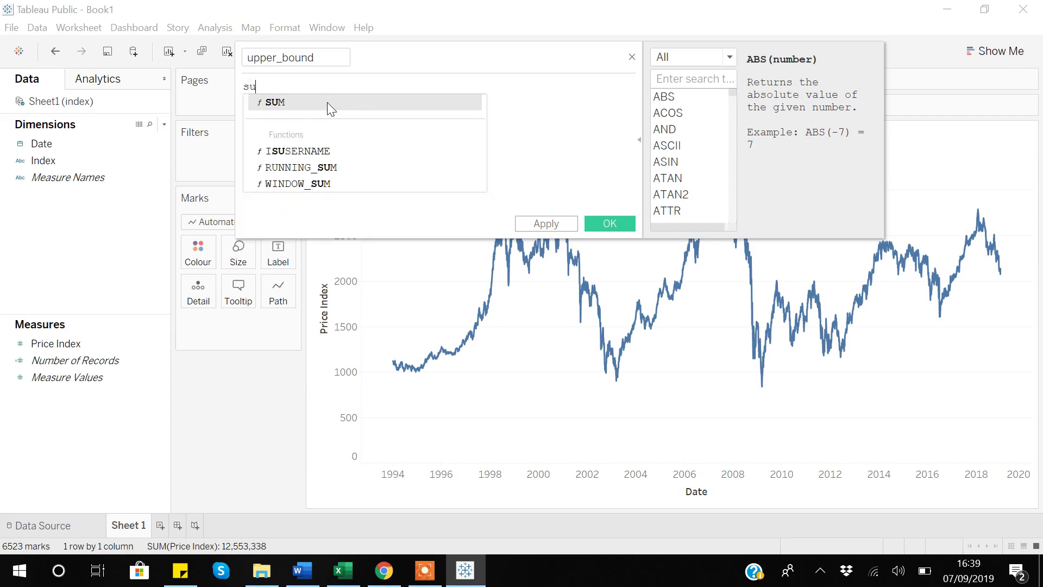
click(276, 105)
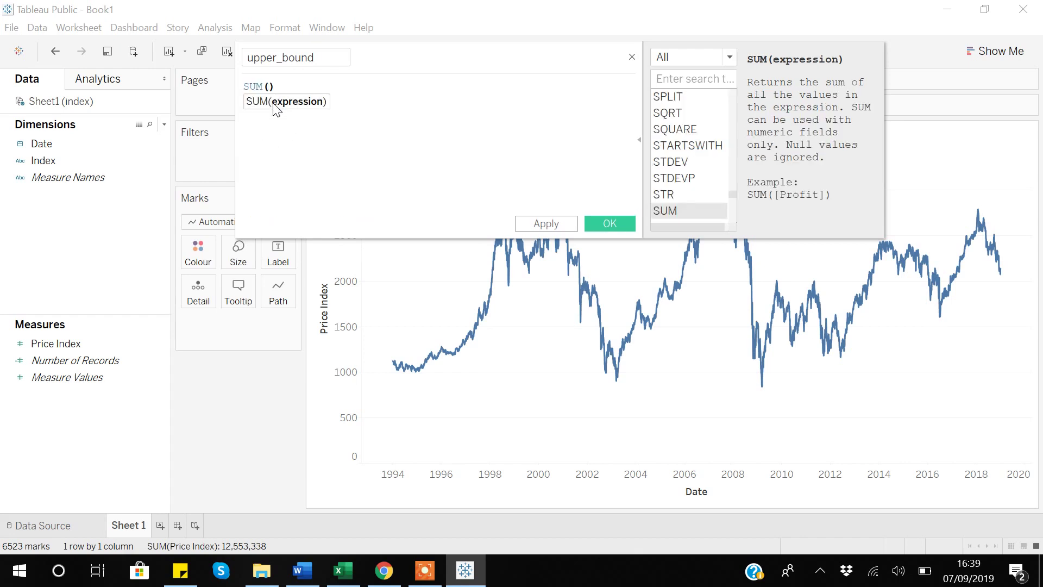
text(pri)
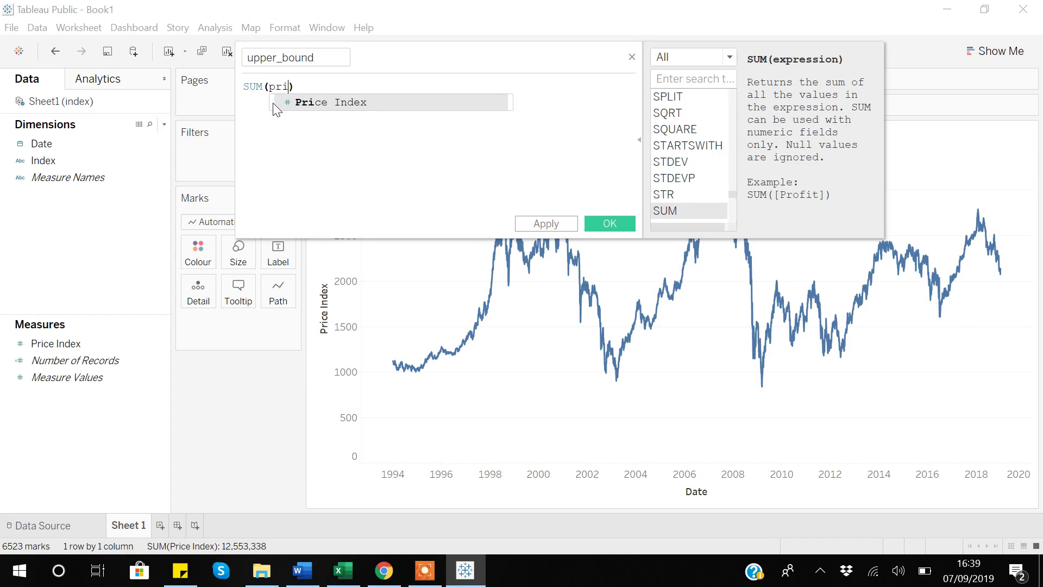
click(275, 105)
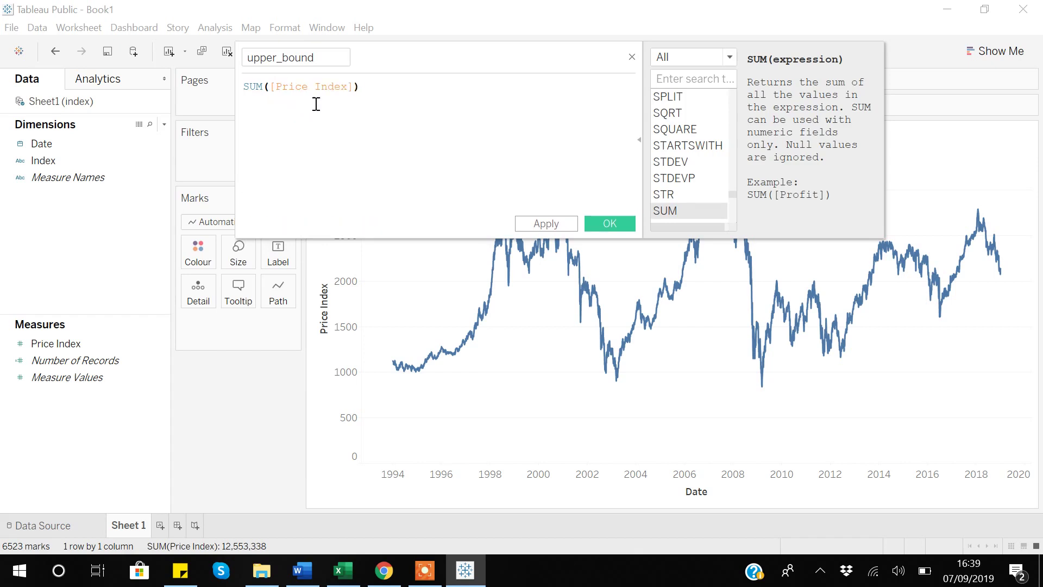
Try adding WINDOW_STDEV([Price Index]), without an inner aggregation, to the SUM([Price Index]) term of the upper_bound formula.
text(+)
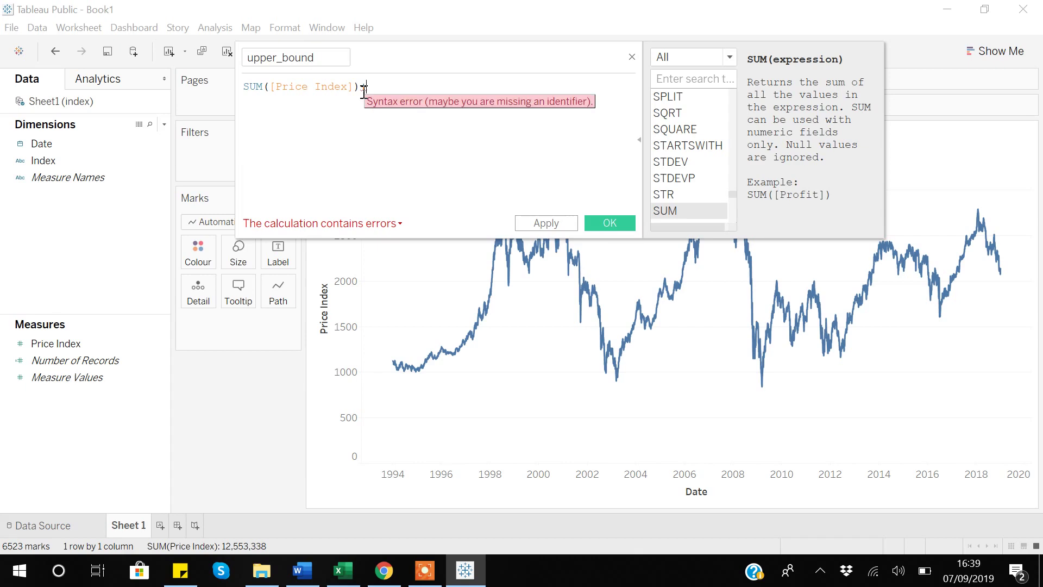
text(windo)
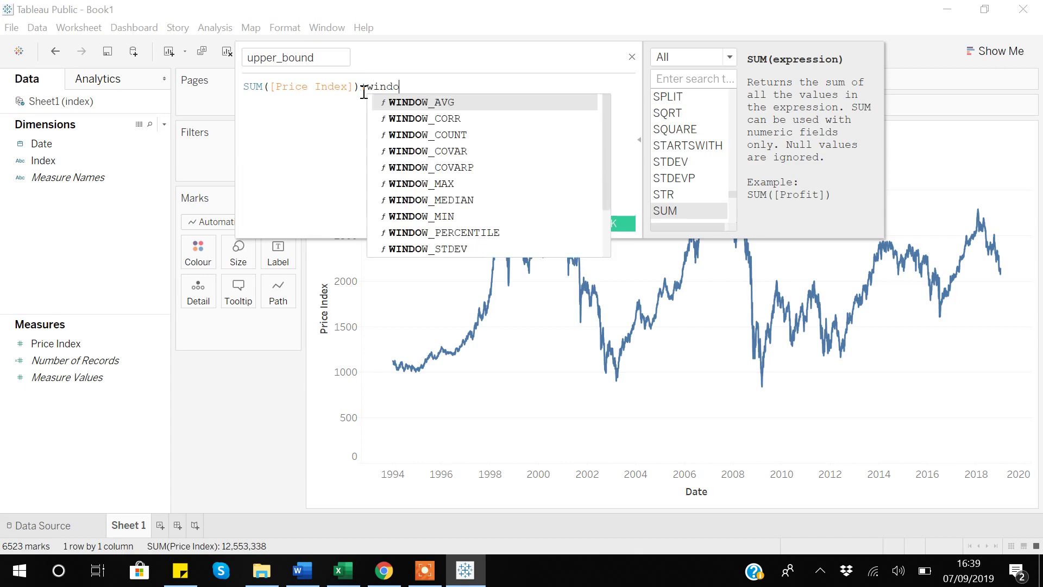
double_click(435, 249)
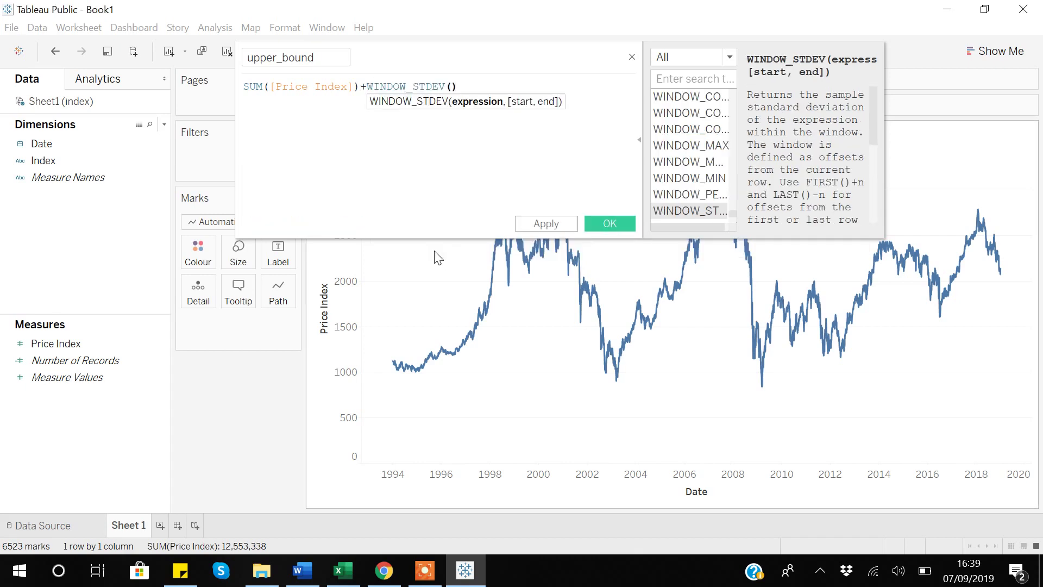
click(452, 87)
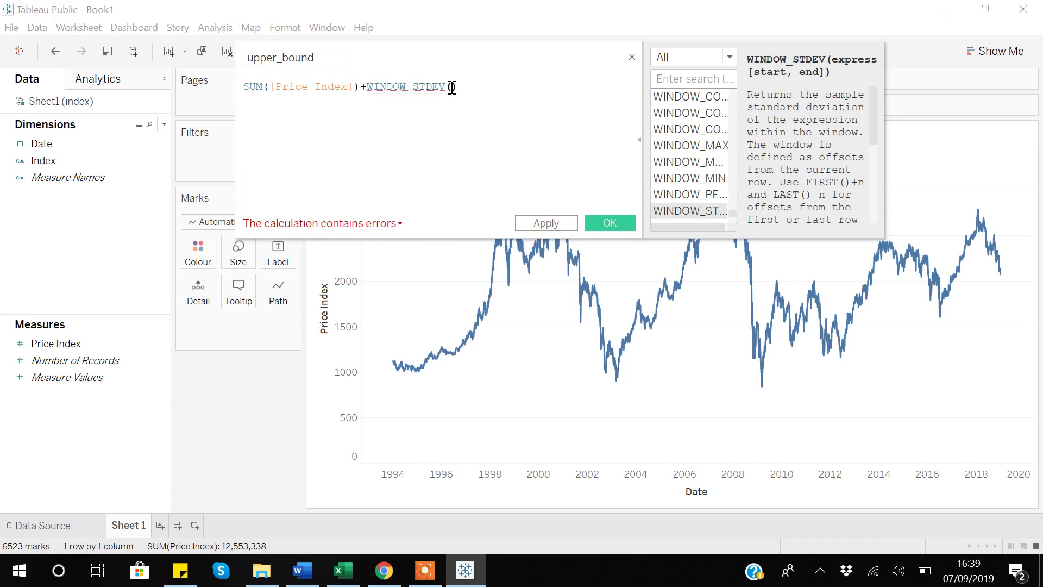
text(pro)
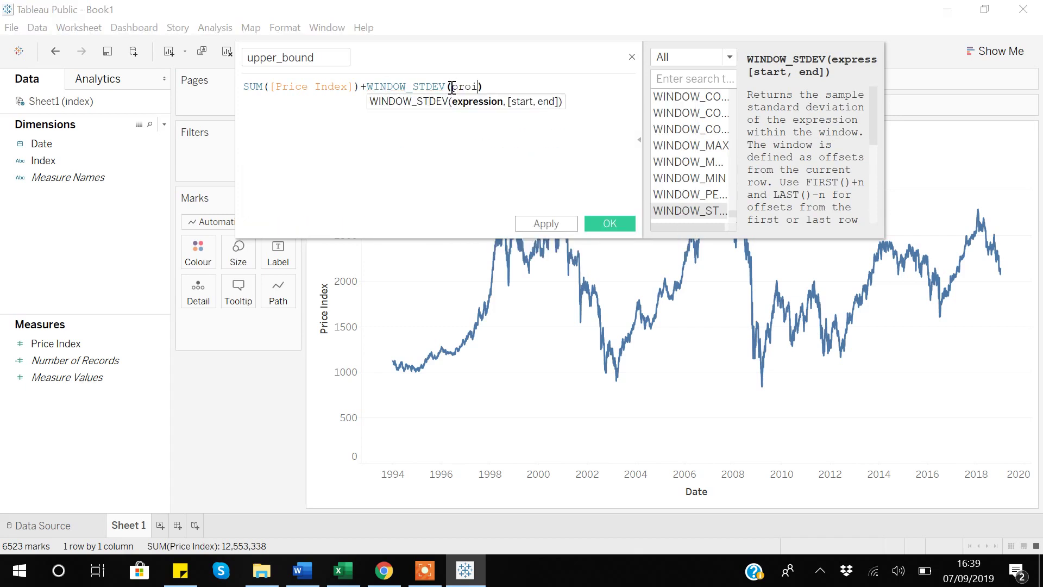
key(BackSpace)
text(ic)
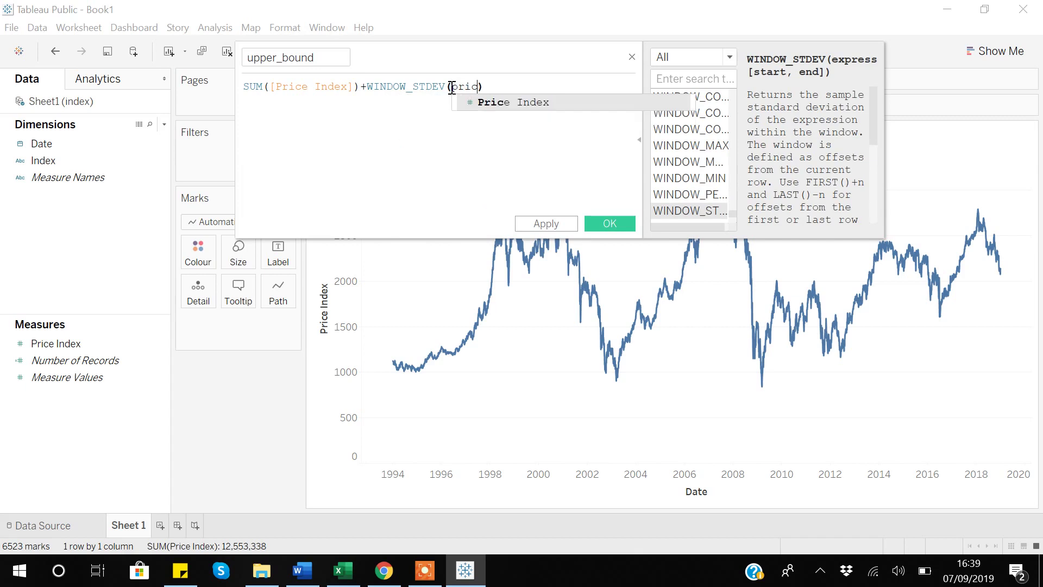
click(499, 105)
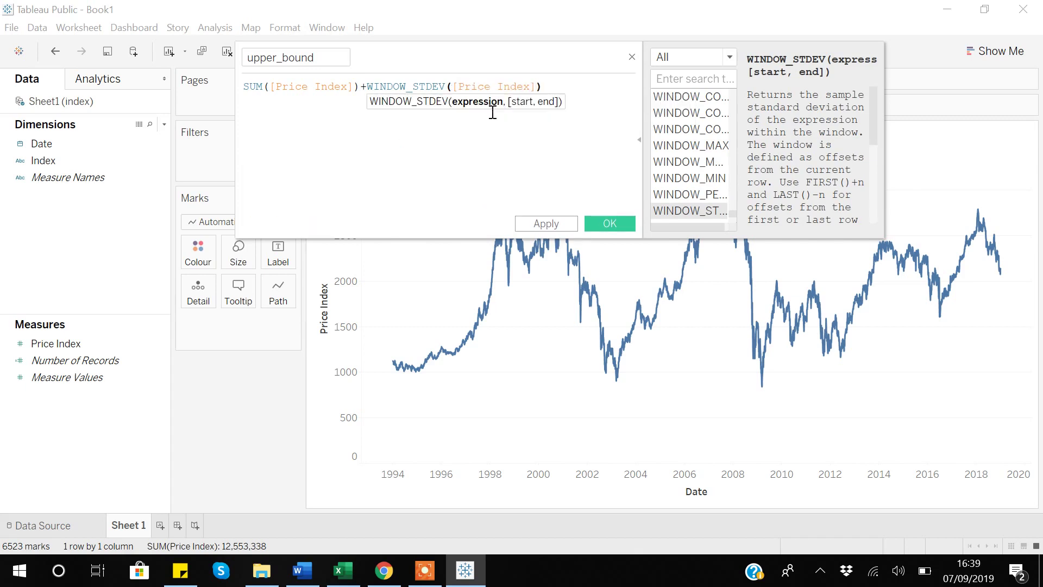
click(455, 157)
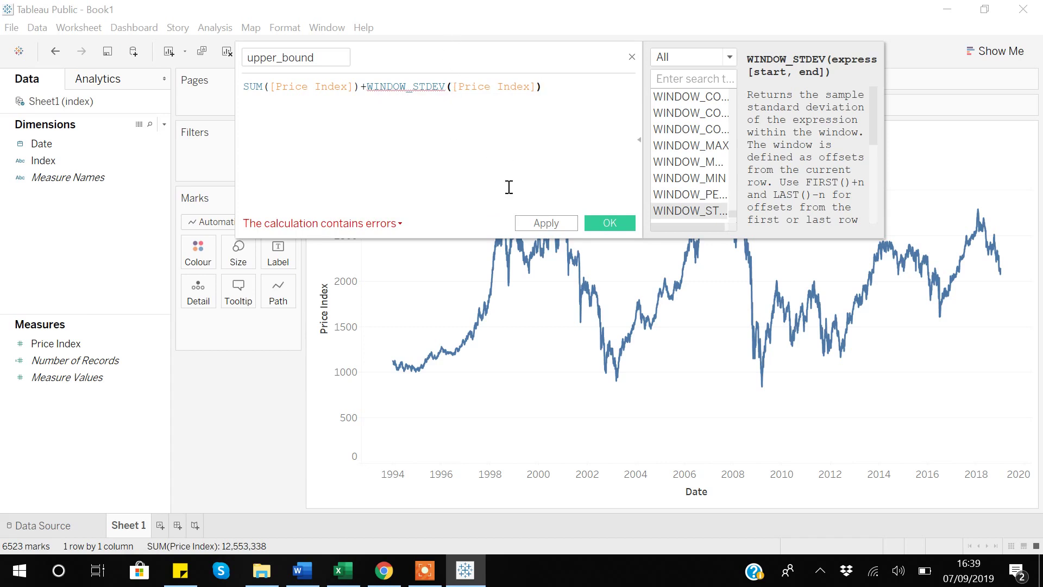
click(429, 563)
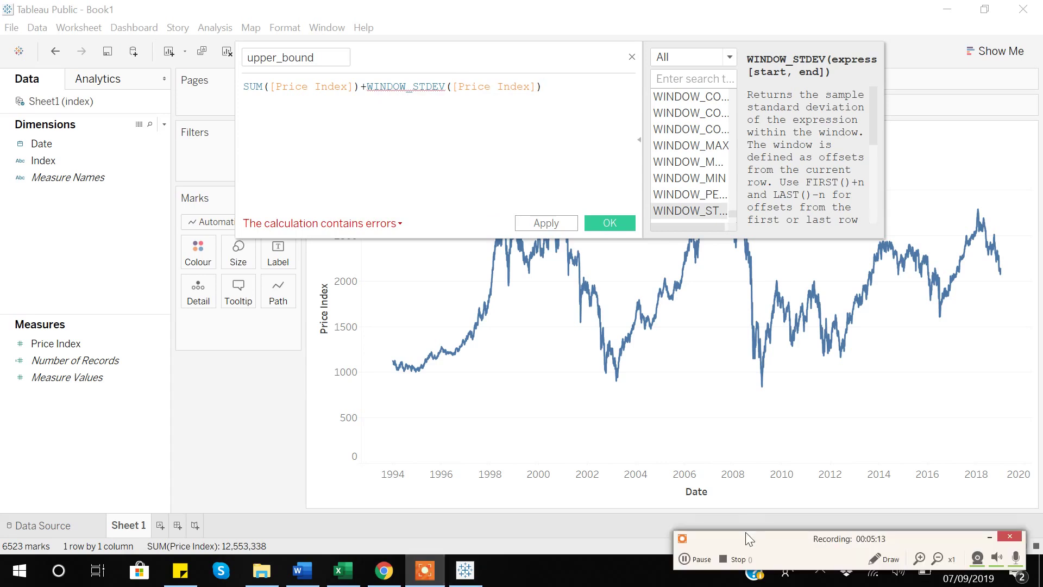
click(694, 559)
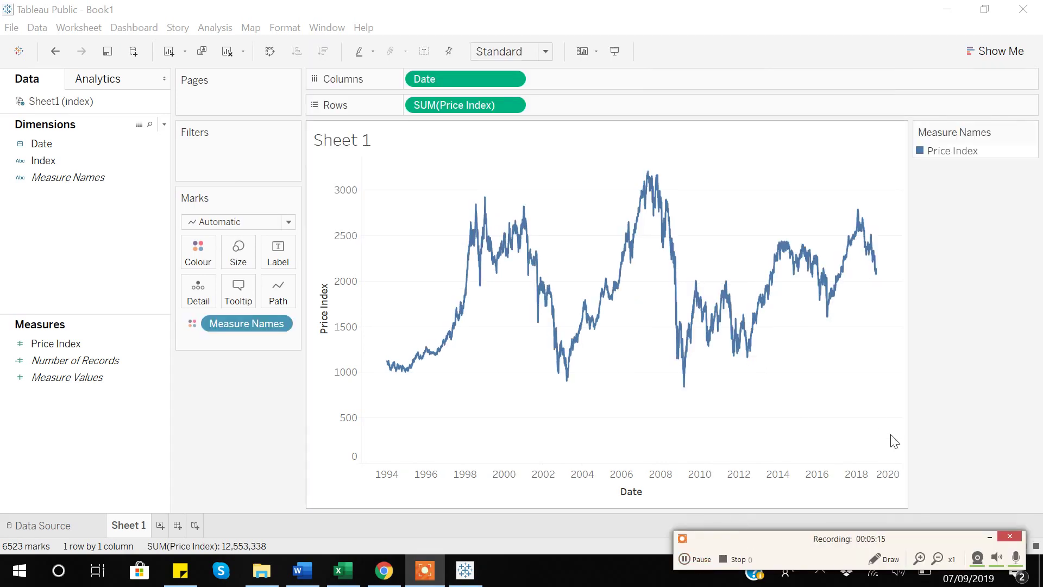
click(990, 538)
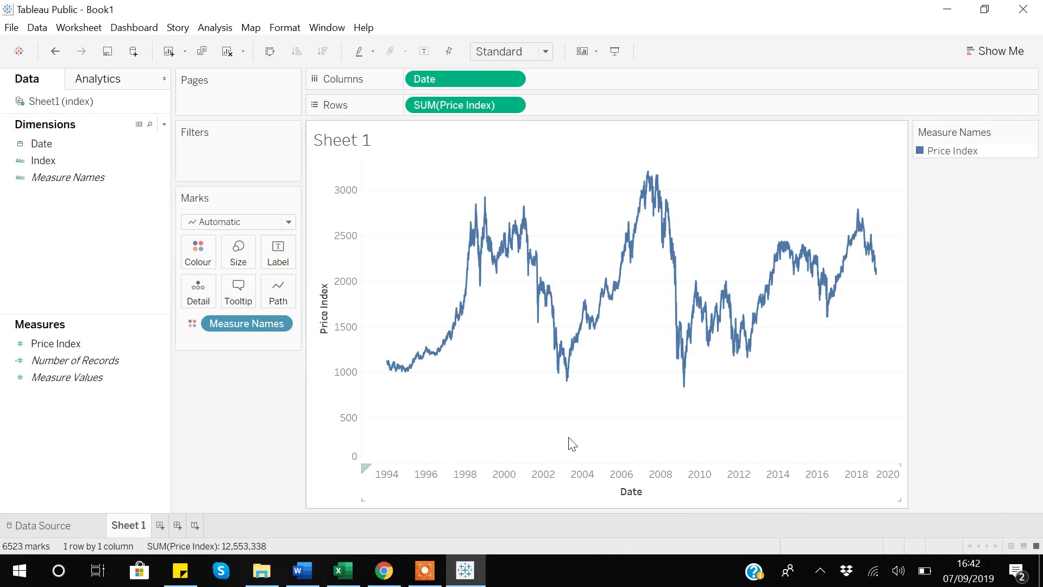
Create a new calculated field in the data source and name it upper_bound.
right_click(78, 254)
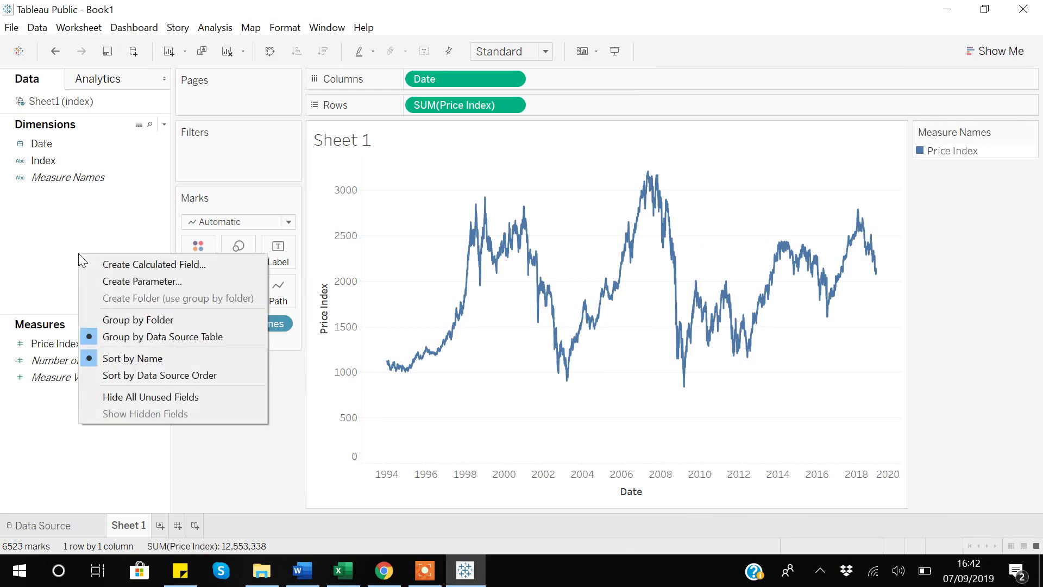
click(142, 265)
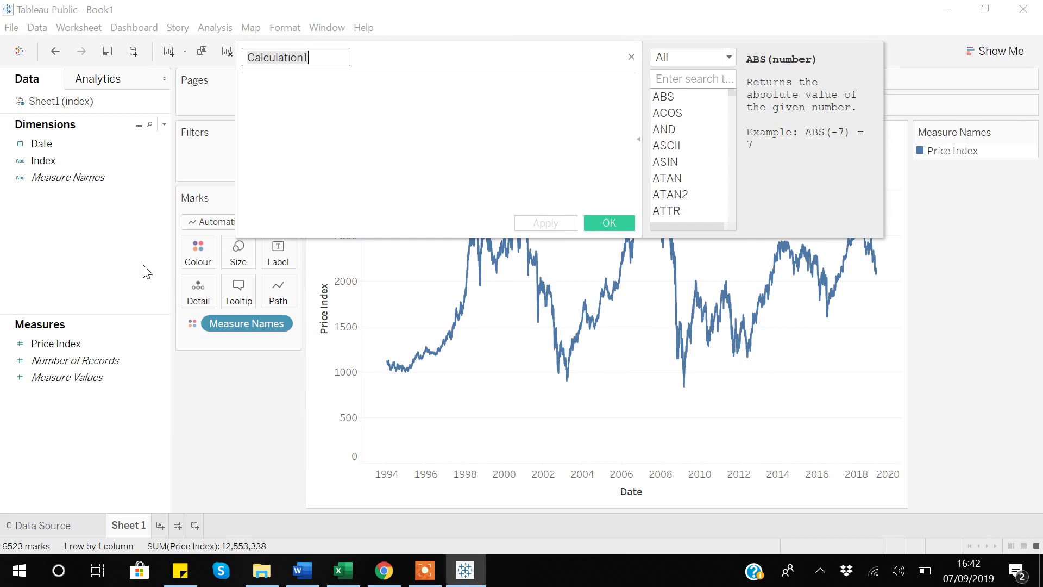
key(BackSpace)
text(u)
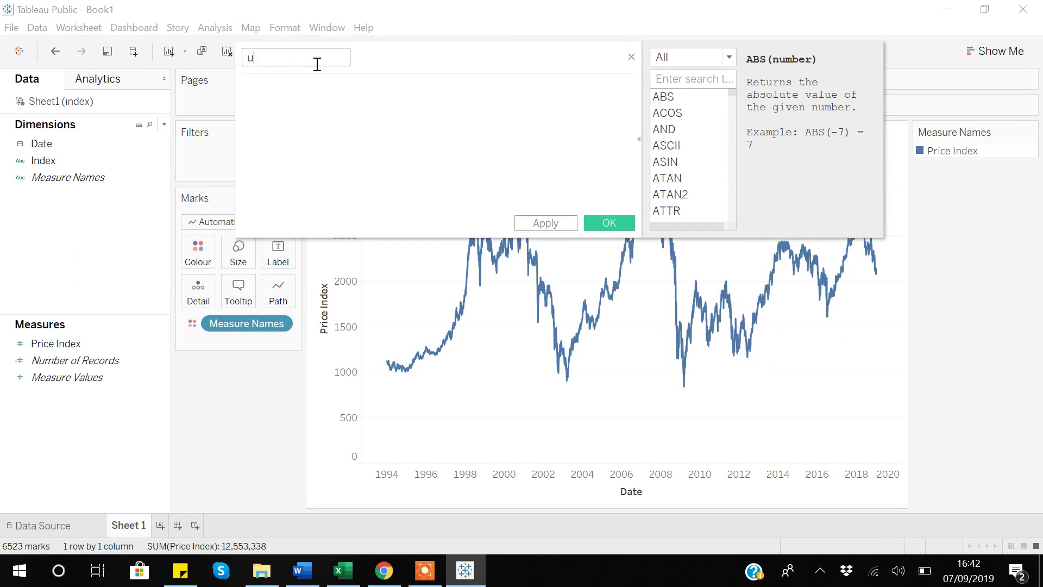
text(pper_bound)
Enter SUM([Price Index]) as the first term of the upper_bound formula.
click(286, 93)
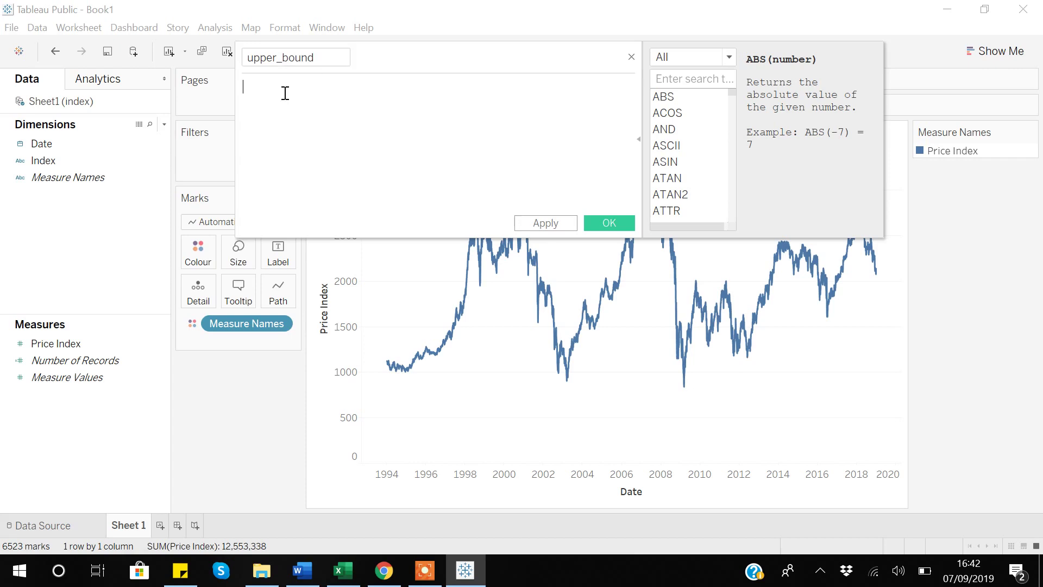
text(sum)
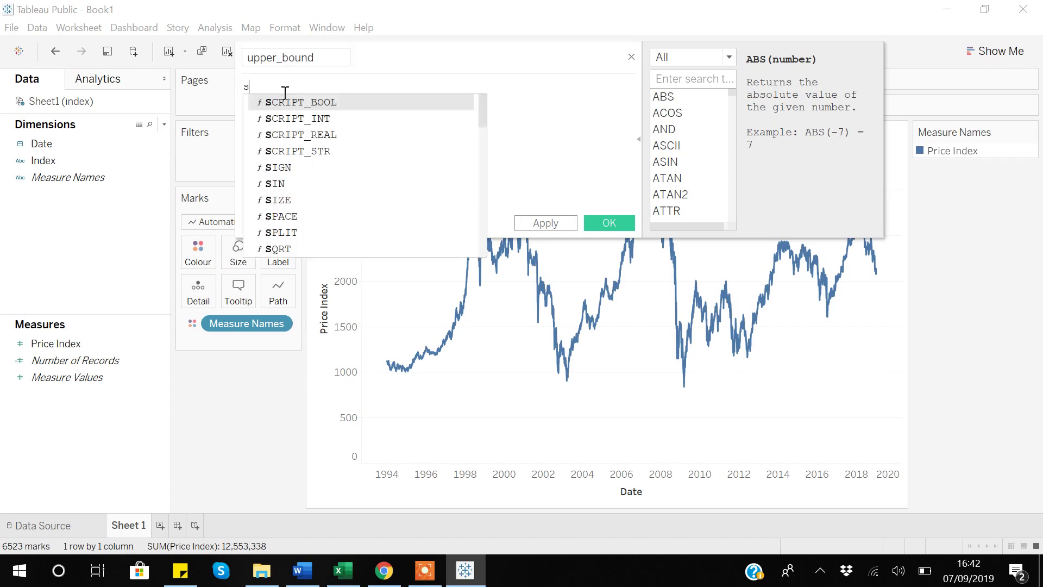
click(278, 107)
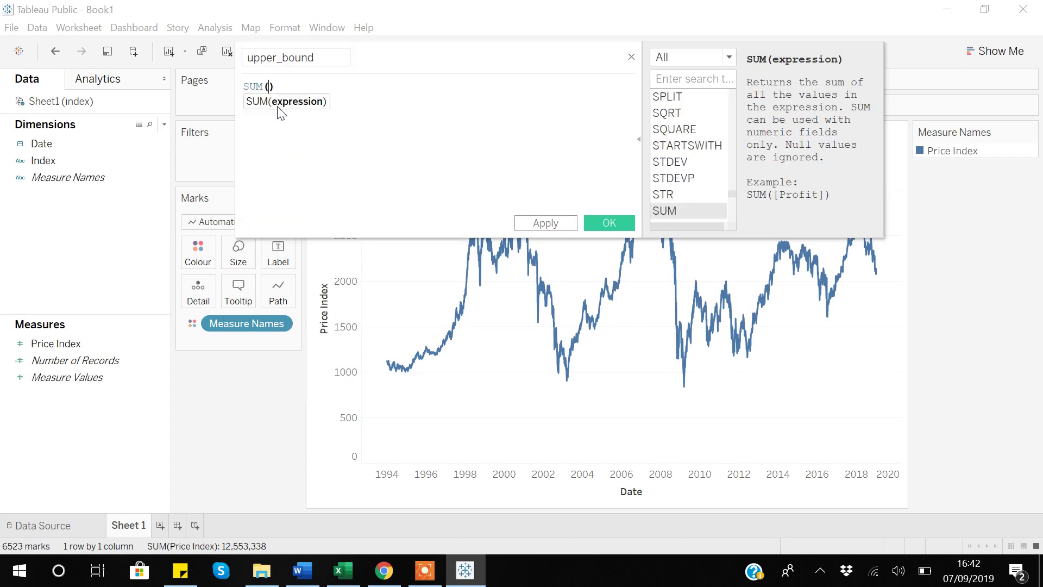
text(price)
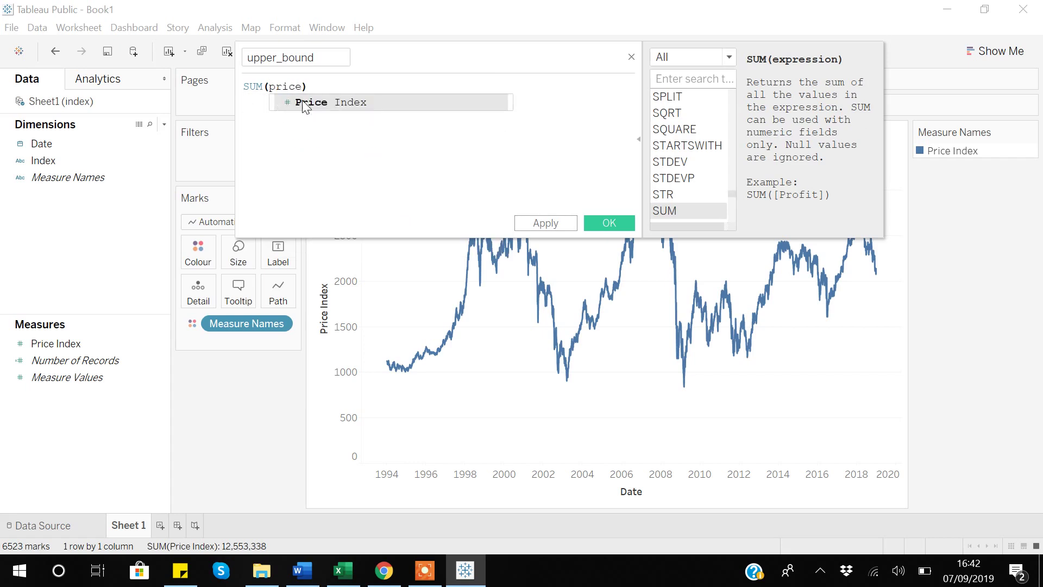
click(306, 104)
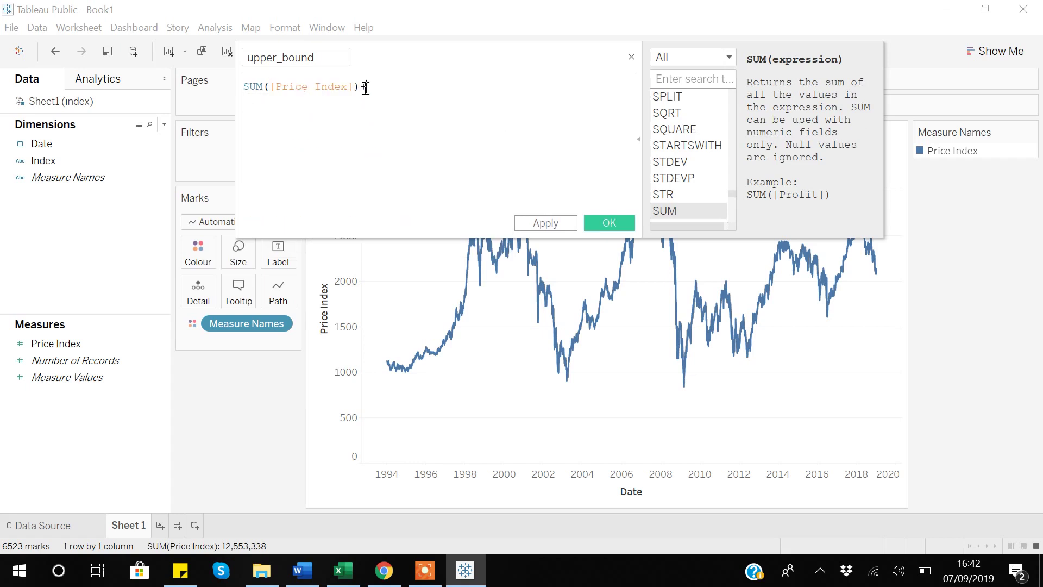
Complete the formula as SUM([Price Index])+WINDOW_STDEV(SUM([Price Index])) and save the upper_bound field.
text(+wind)
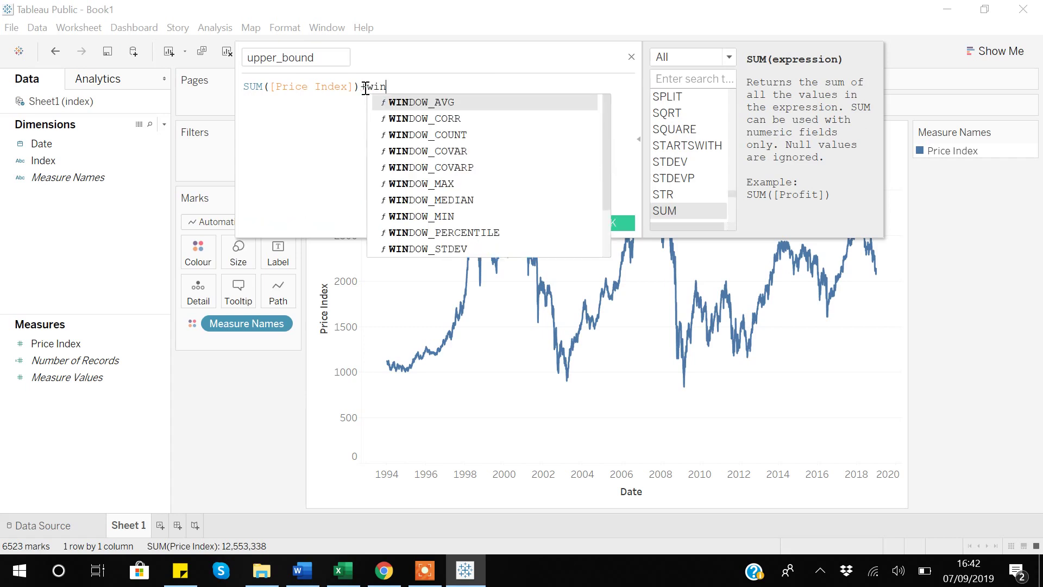
click(435, 249)
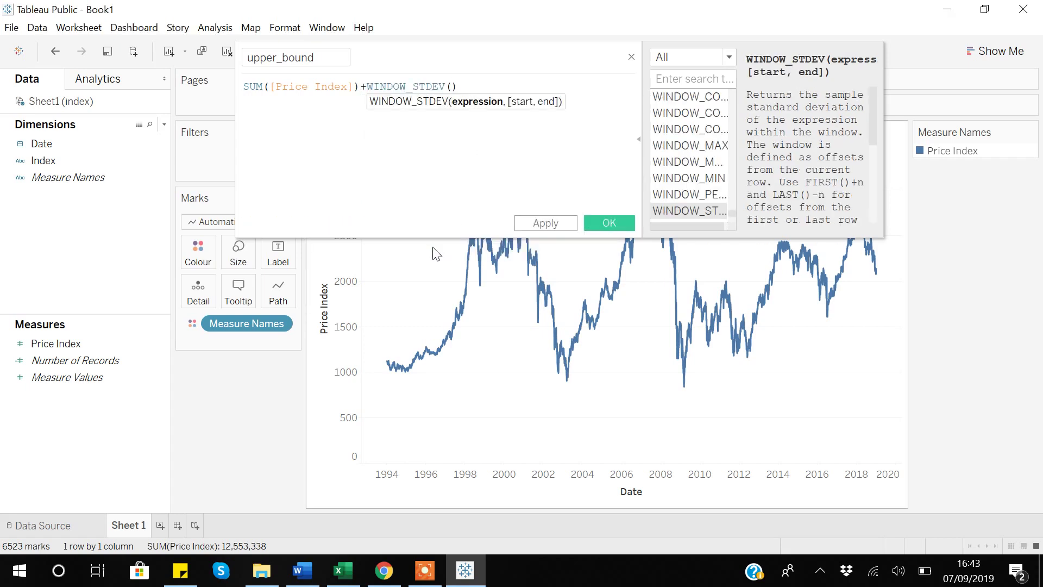
click(453, 87)
text(sum)
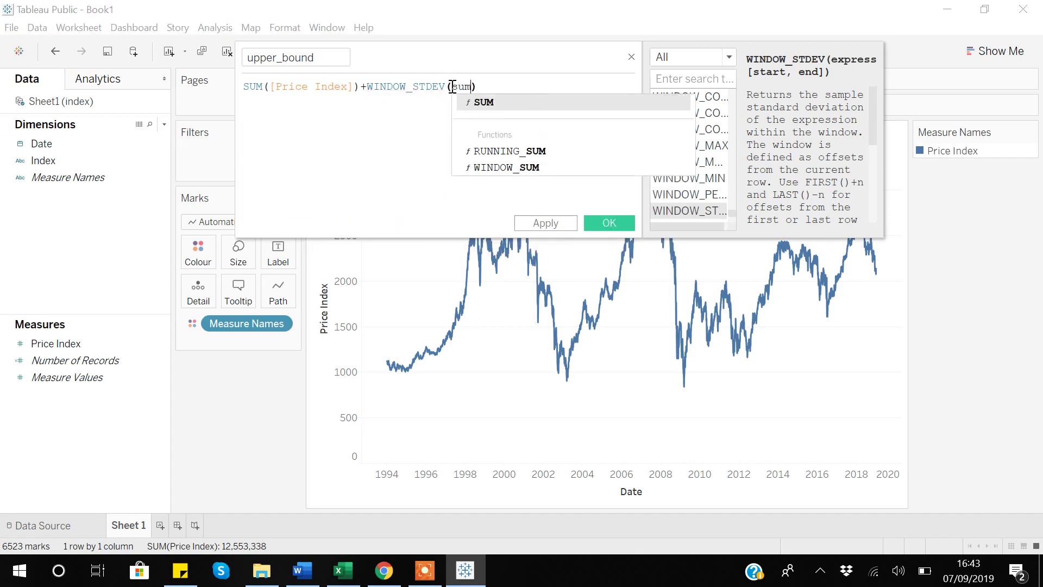
click(489, 104)
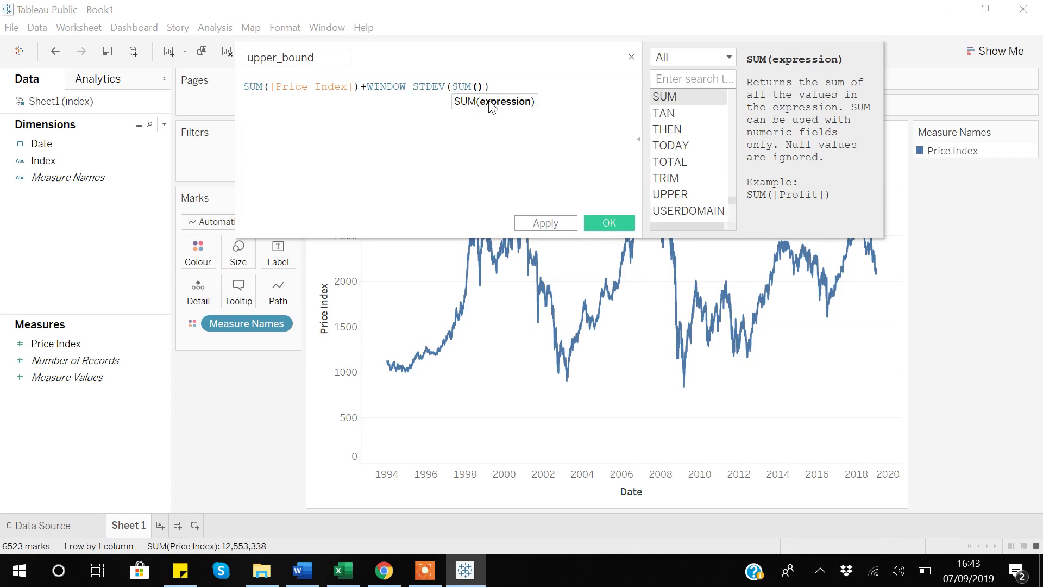
text(pri)
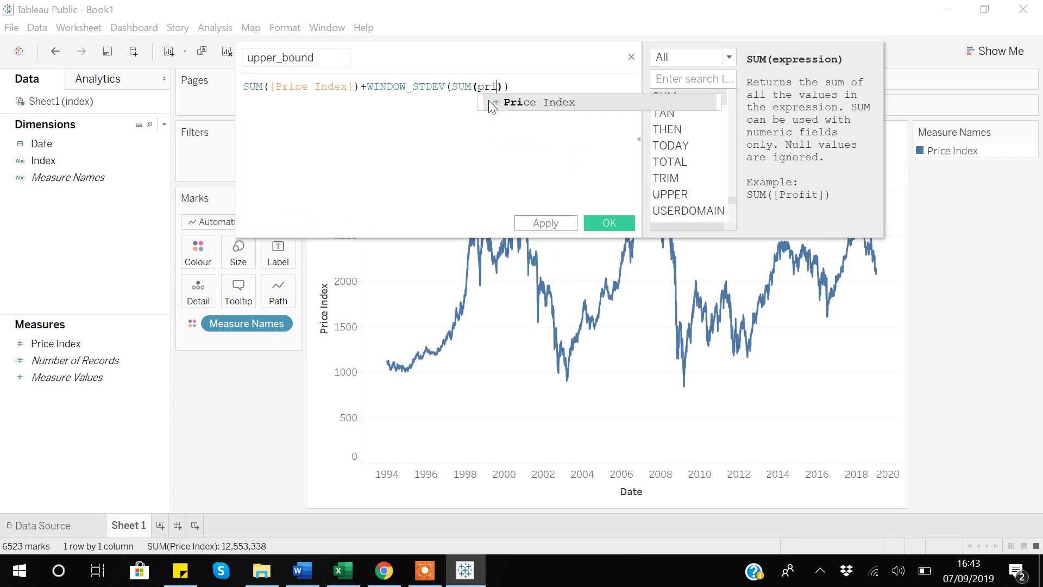
click(552, 103)
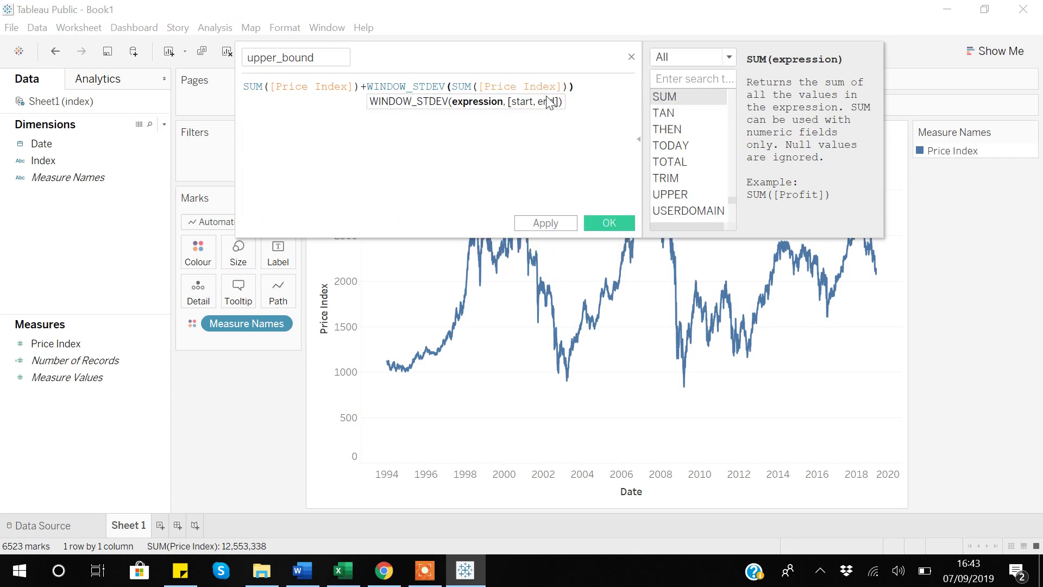
click(354, 165)
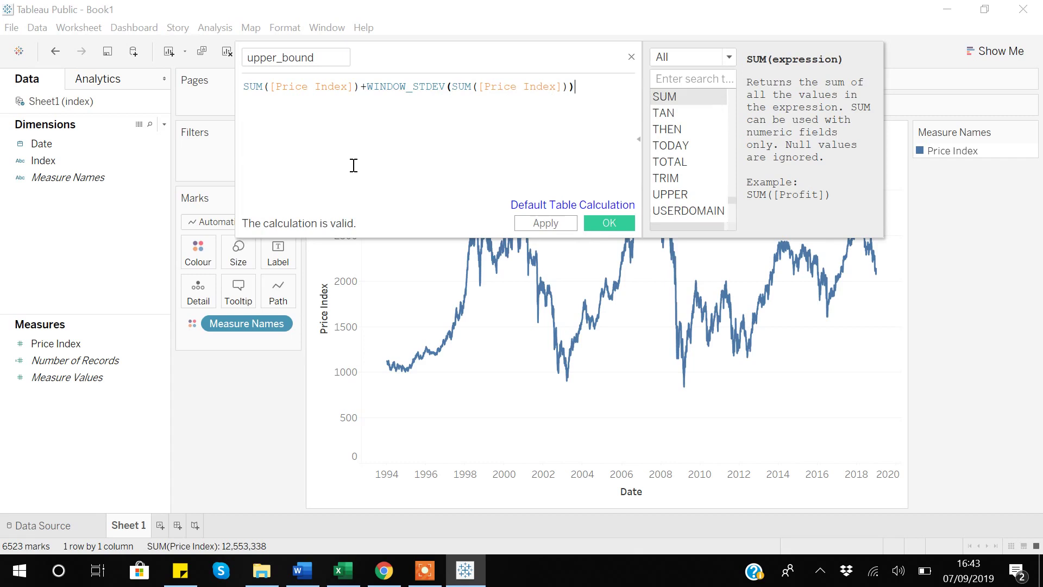
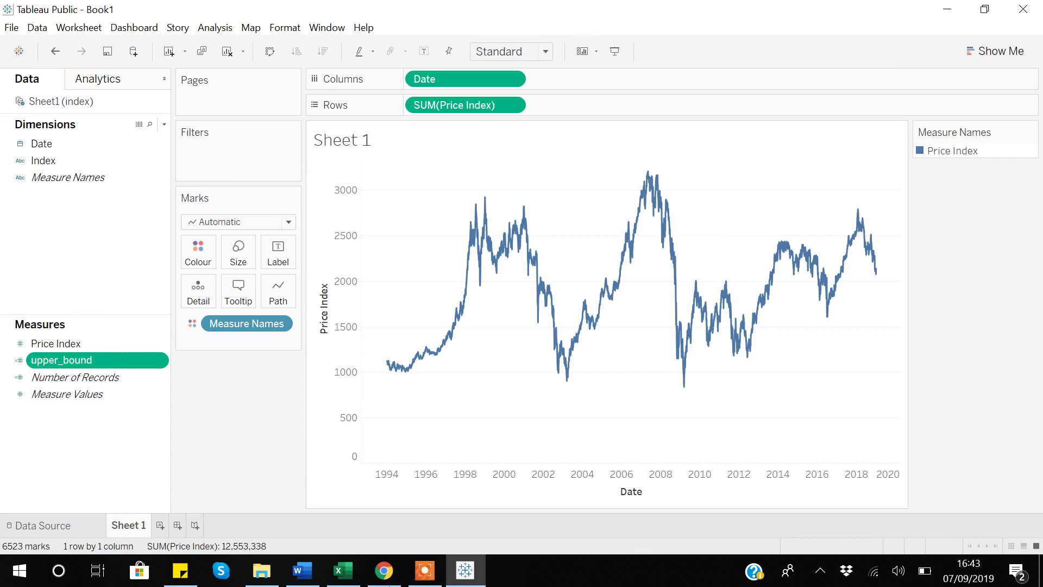
click(425, 571)
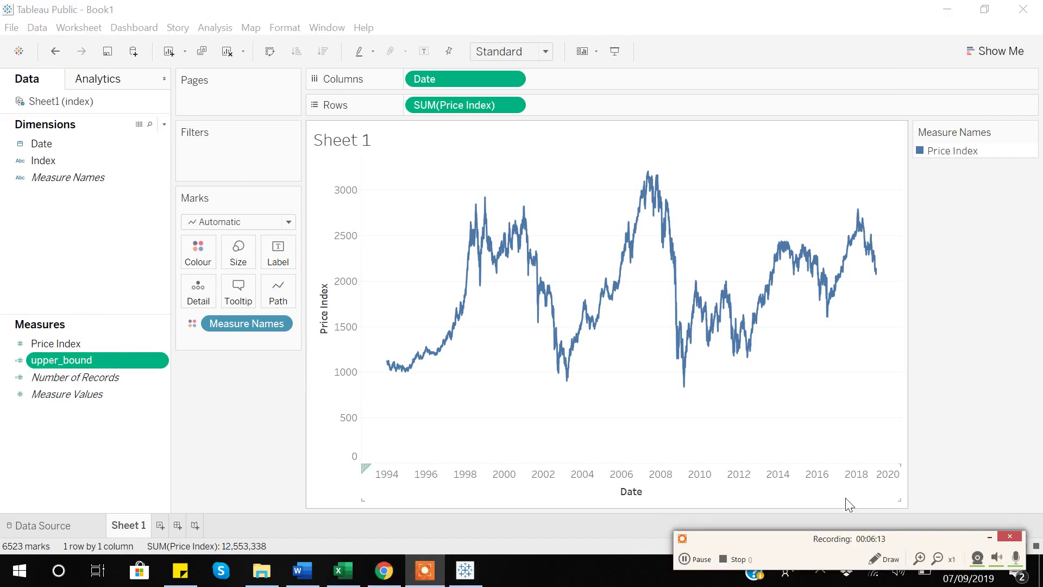
click(989, 537)
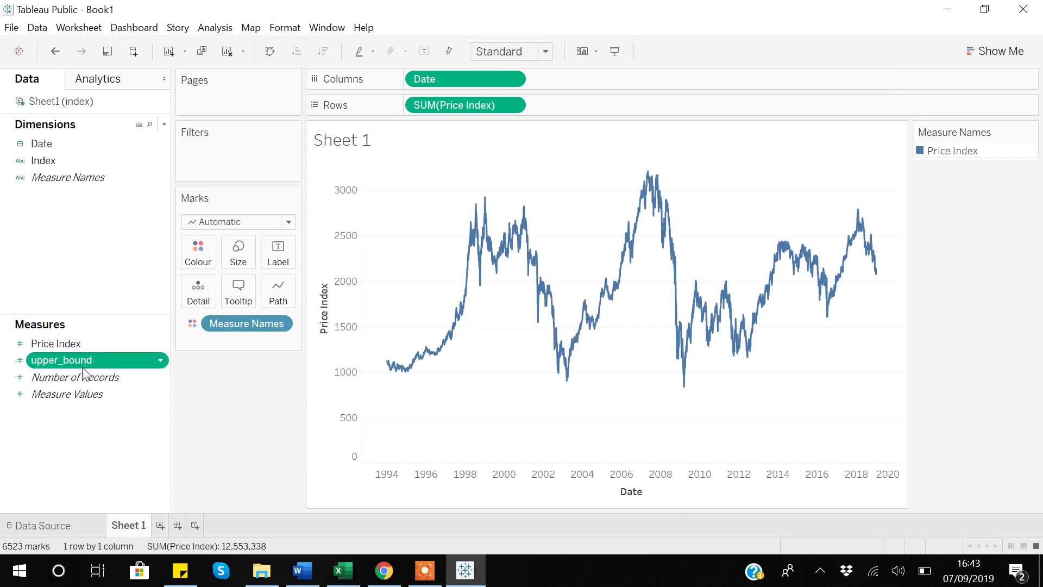
Add the upper_bound measure to Rows after SUM(Price Index), plotting it as a second chart in Sheet 1.
drag(76, 362, 595, 109)
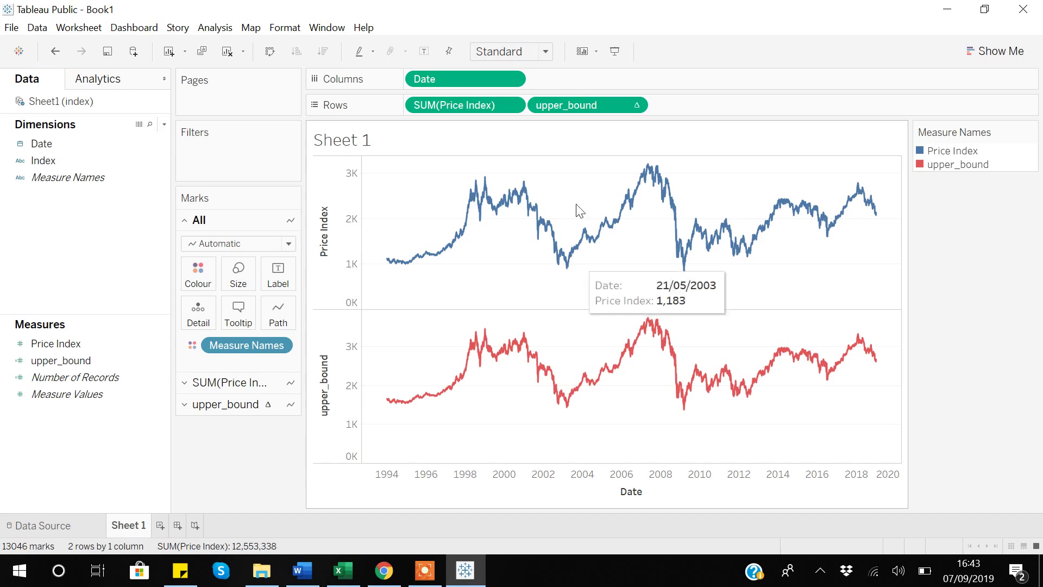
Combine upper_bound with SUM(Price Index) as a dual axis and synchronise the two axes.
click(634, 106)
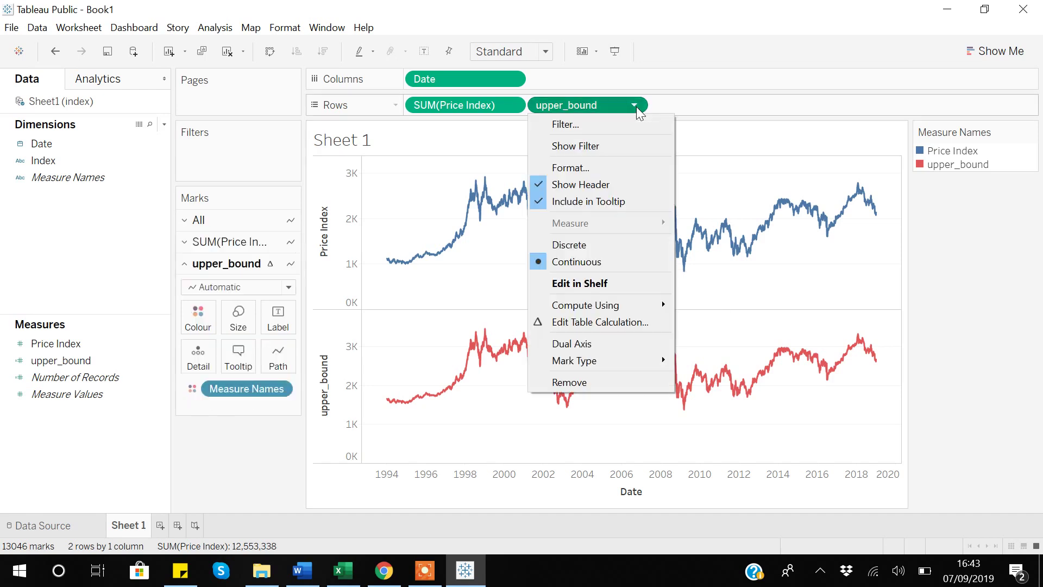
click(576, 345)
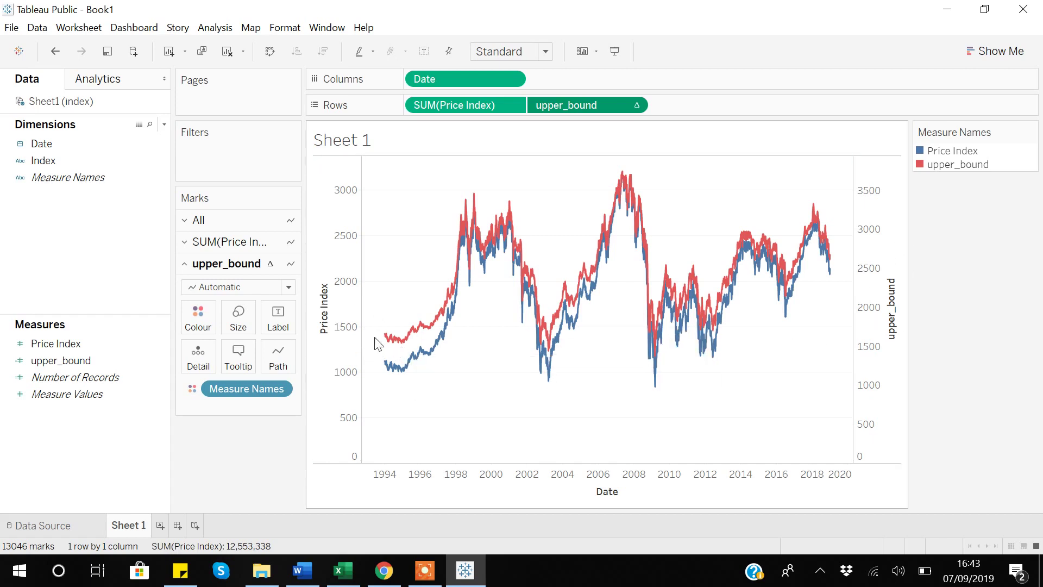
click(889, 319)
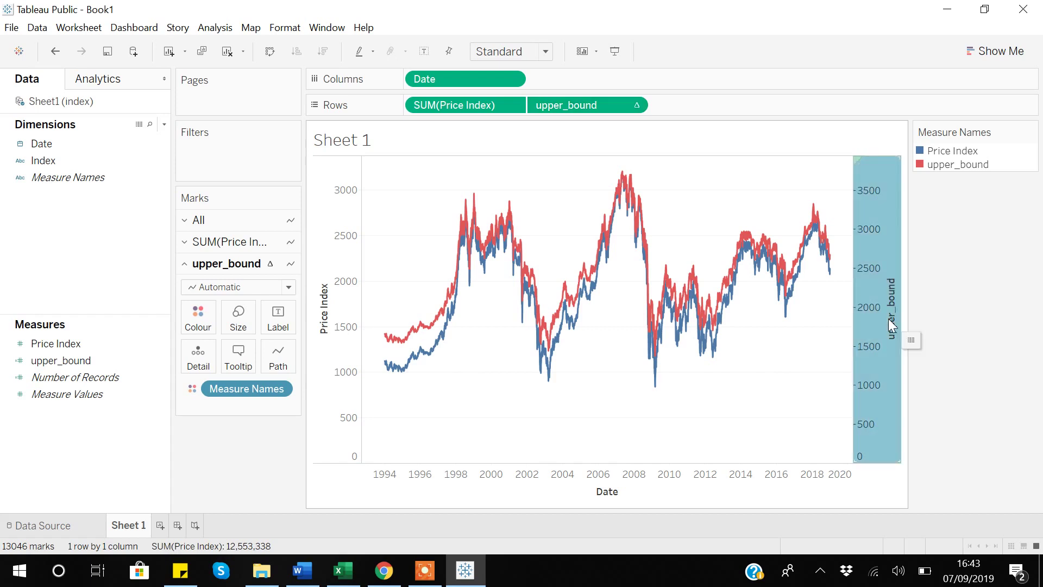
right_click(889, 318)
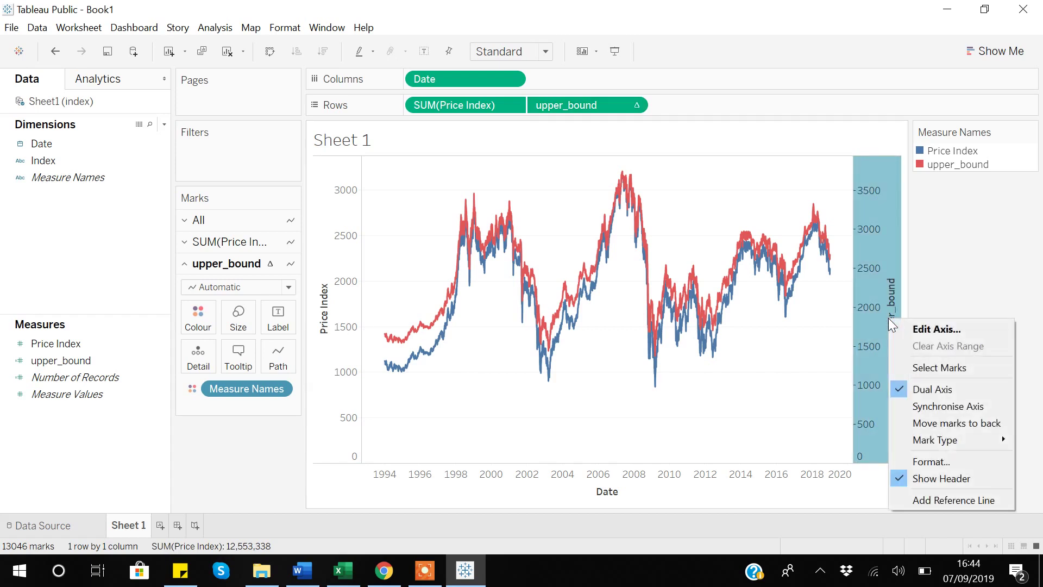
click(937, 406)
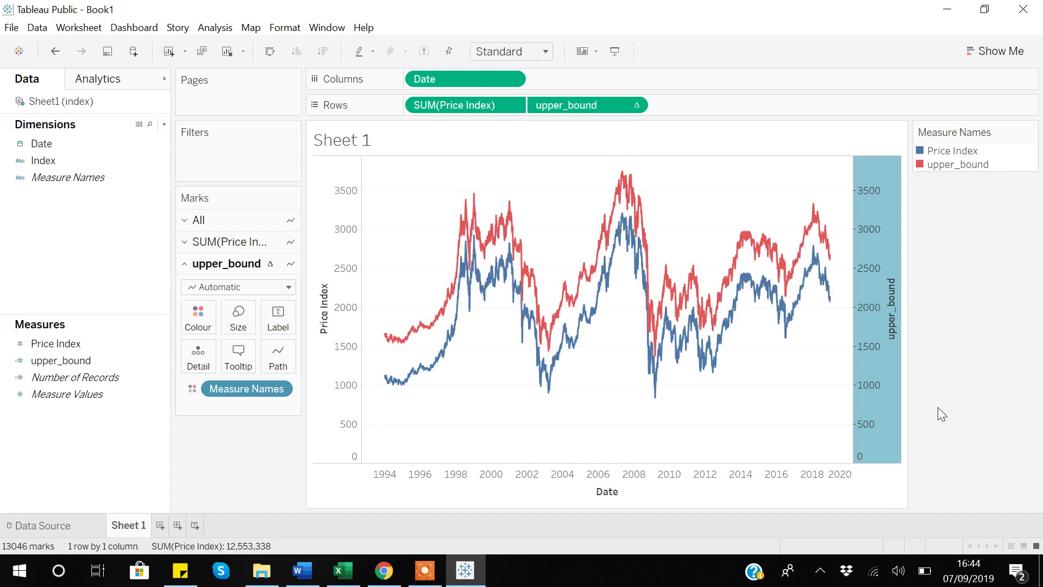
Change the title of the secondary upper_bound axis to Price Index.
right_click(893, 331)
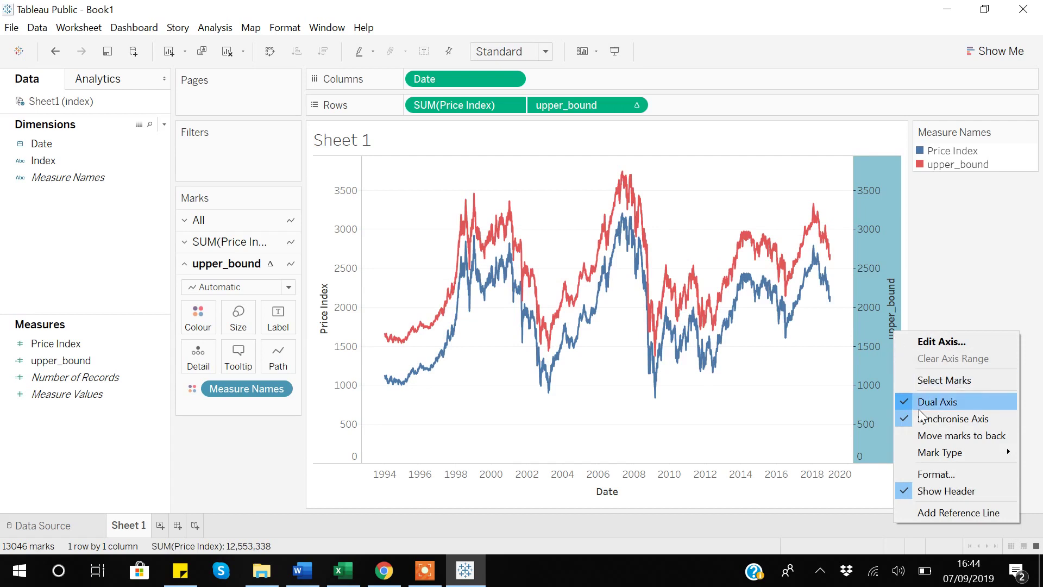
click(933, 346)
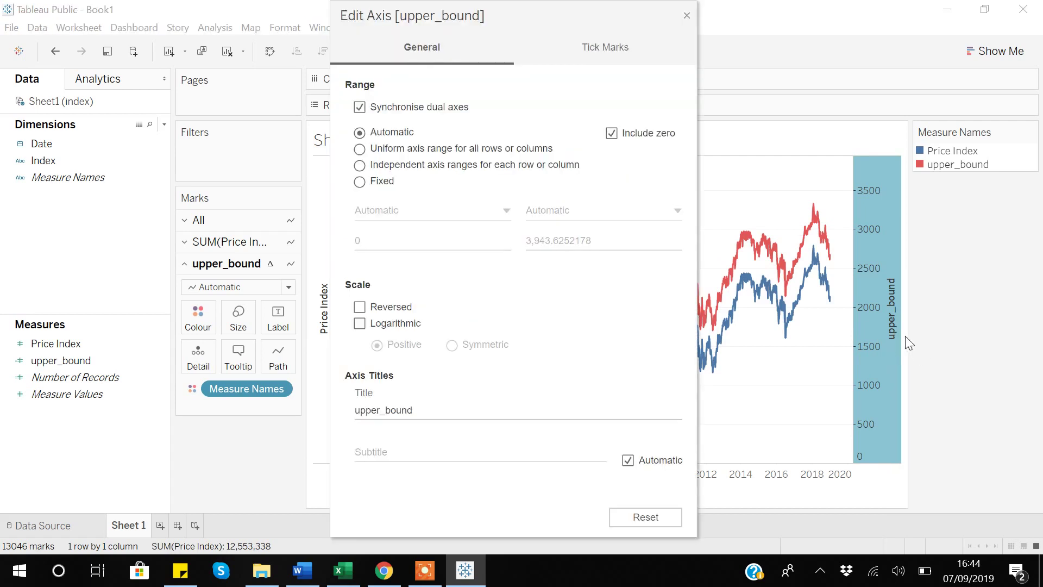
click(401, 411)
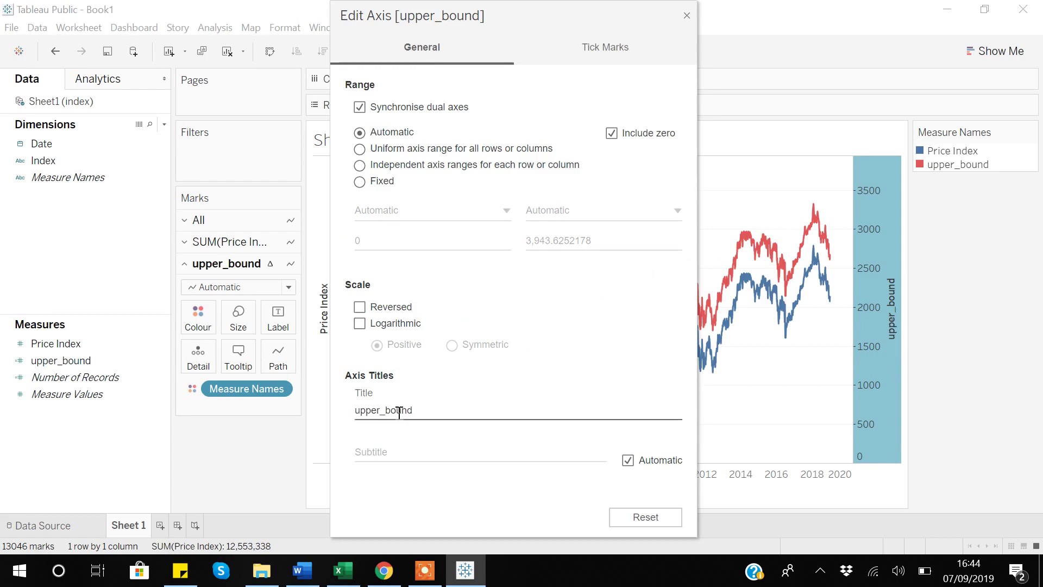
double_click(417, 411)
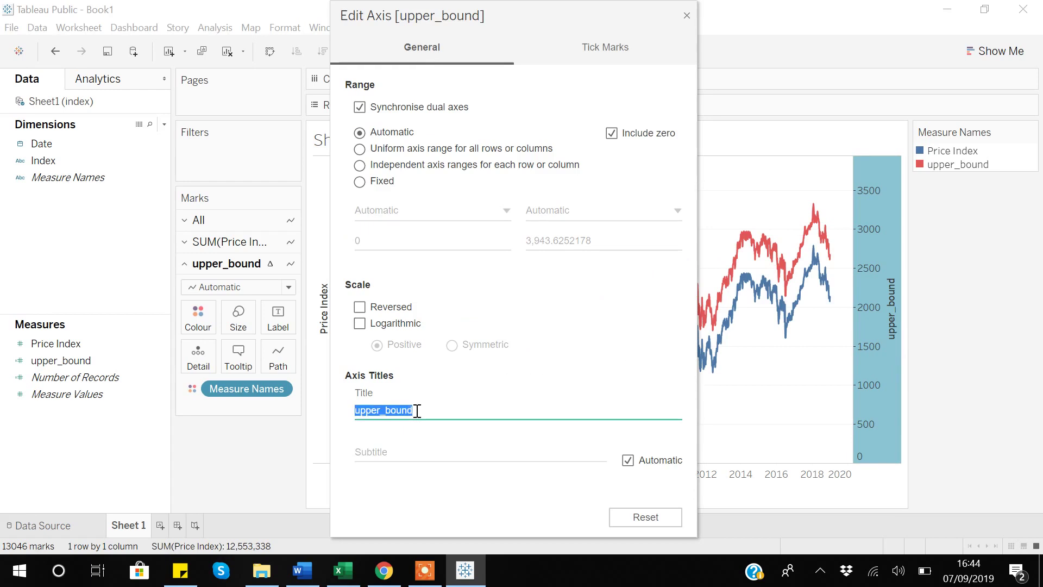
key(BackSpace)
text(Pr)
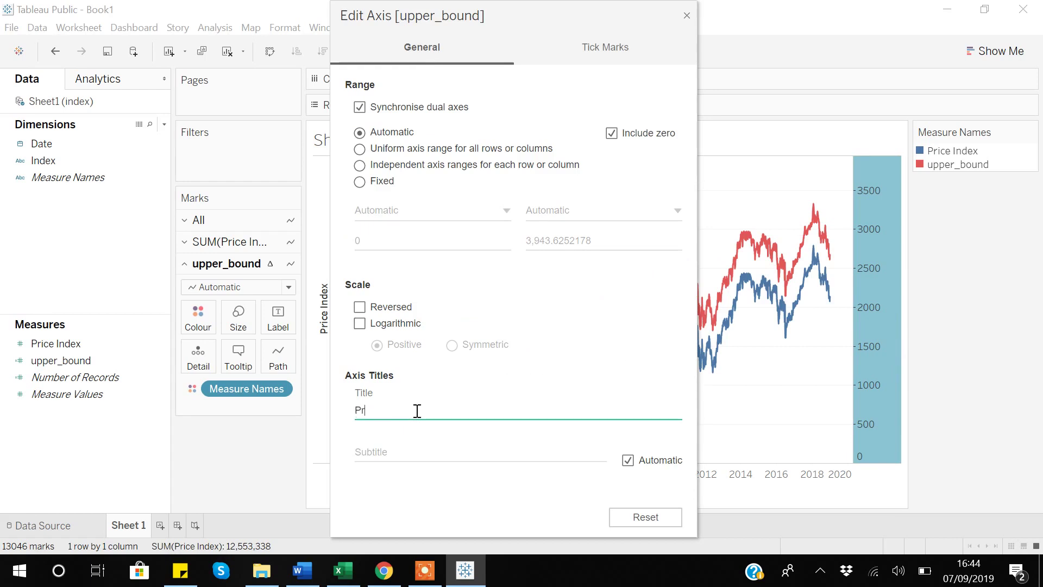
text(ice Index)
click(687, 15)
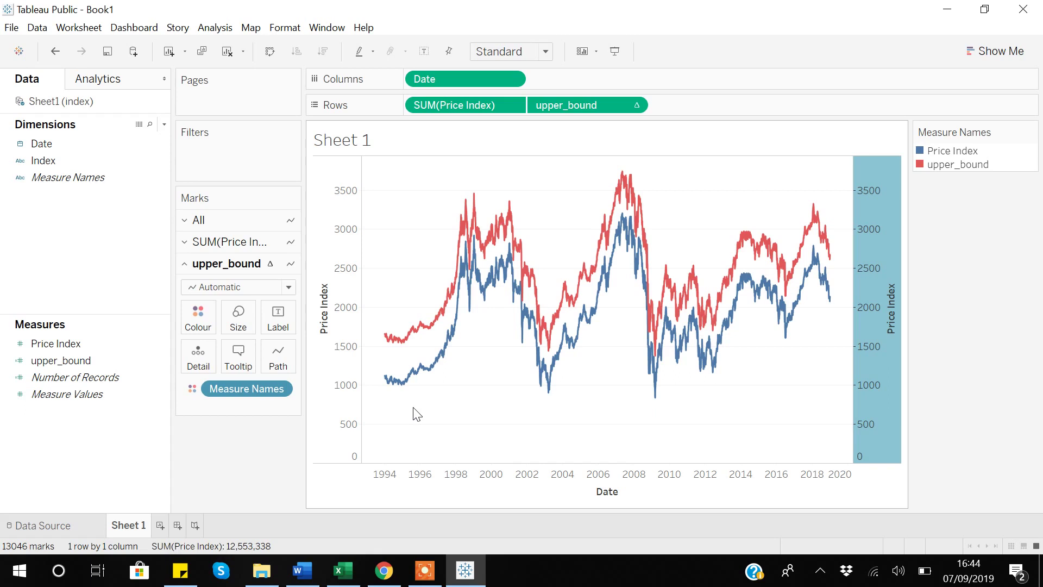
Create a new calculated field in the data source and name it lower_bound.
mouse_move(397, 355)
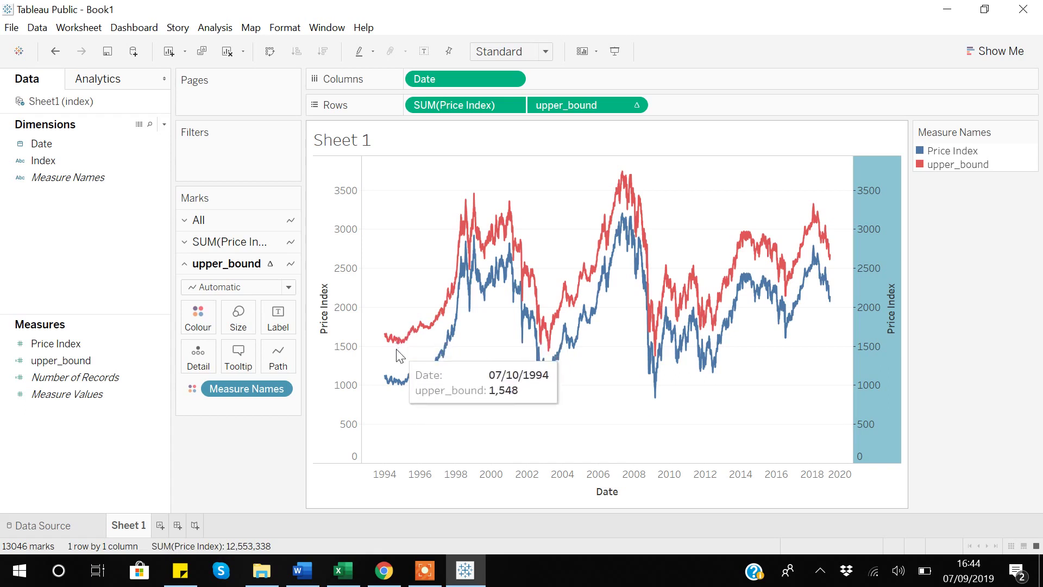
mouse_move(389, 388)
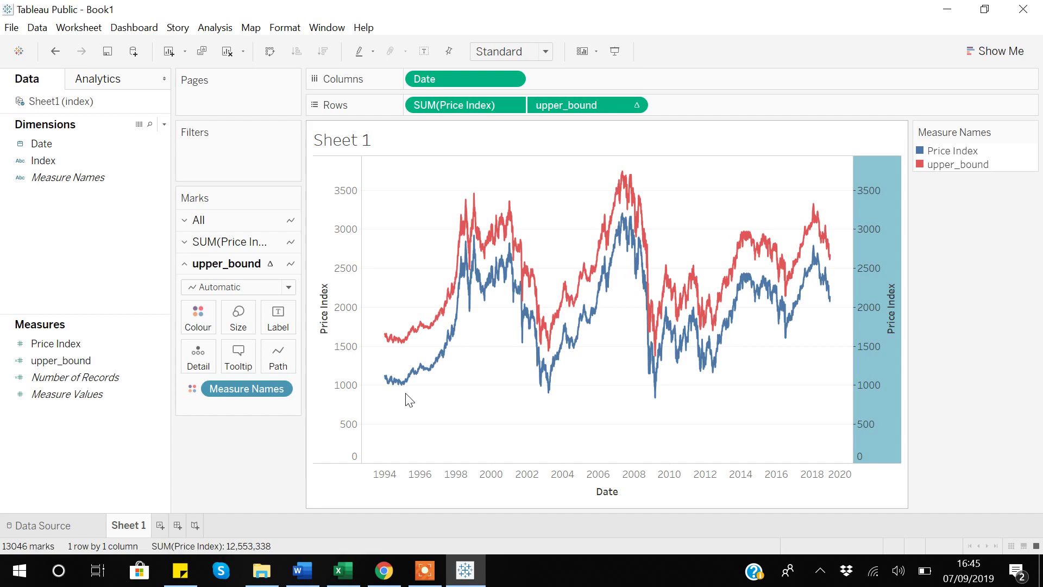
click(147, 377)
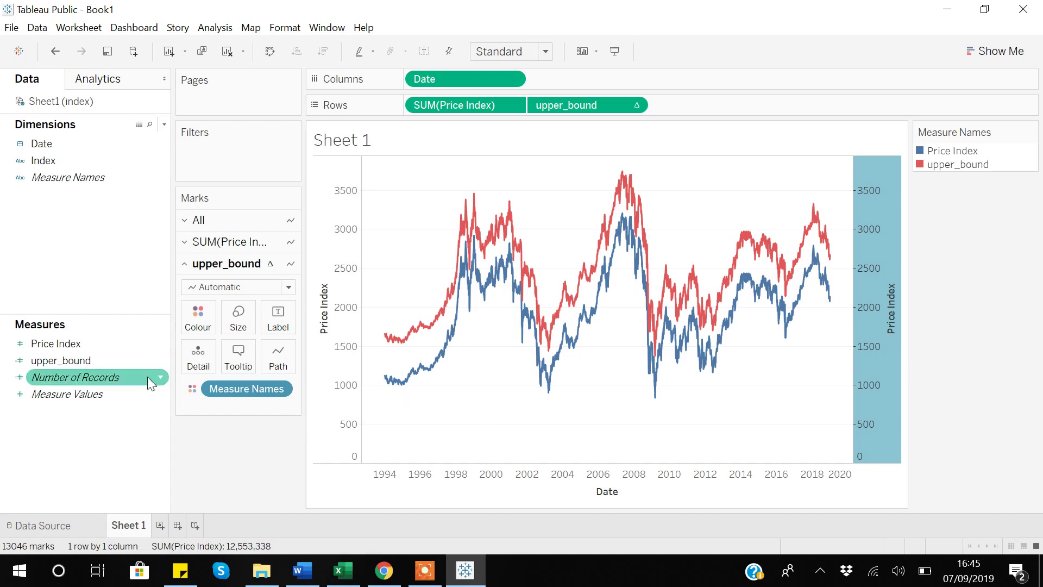
right_click(65, 263)
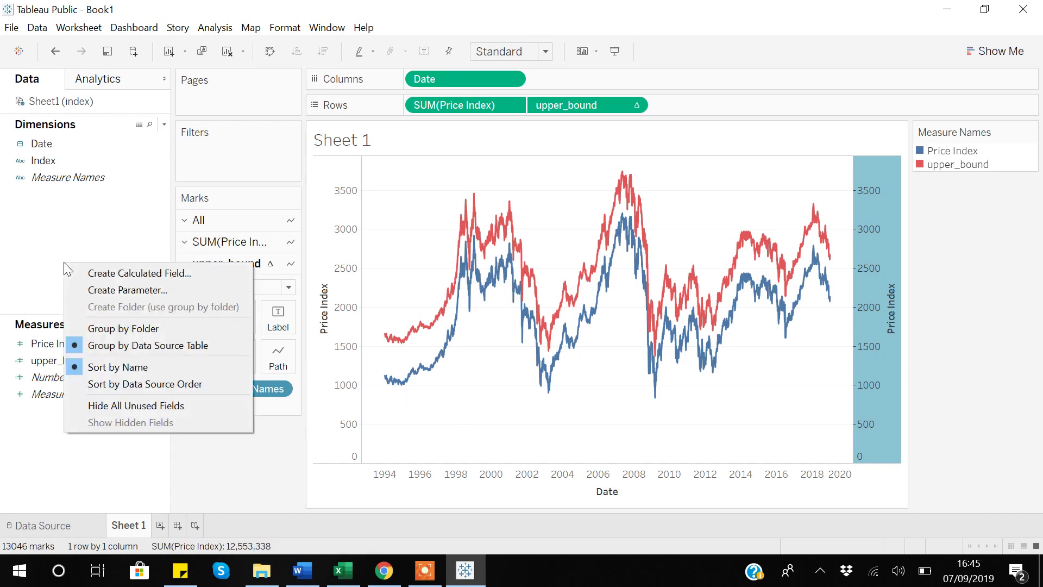
click(119, 280)
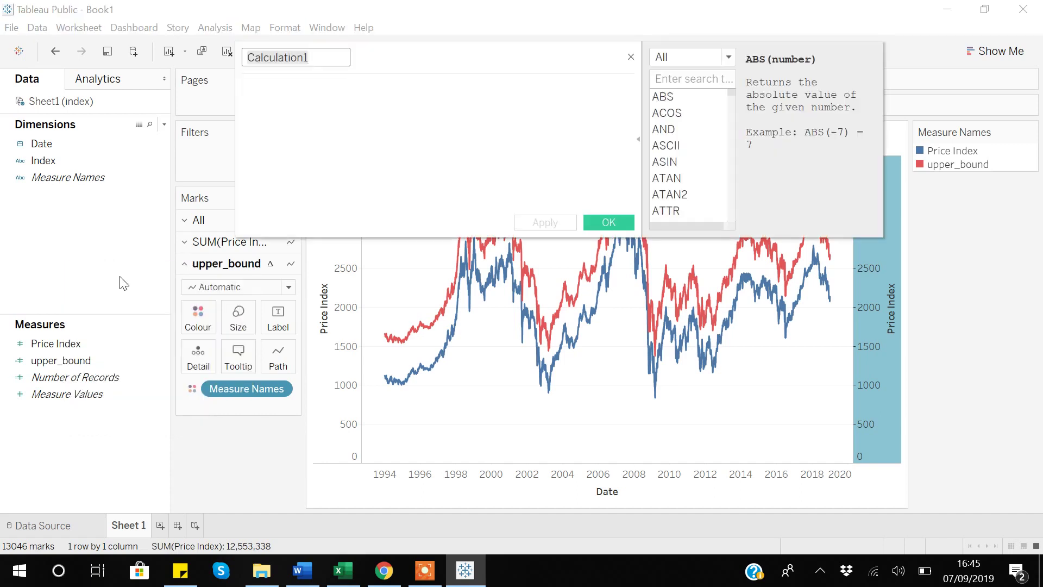
text(lo)
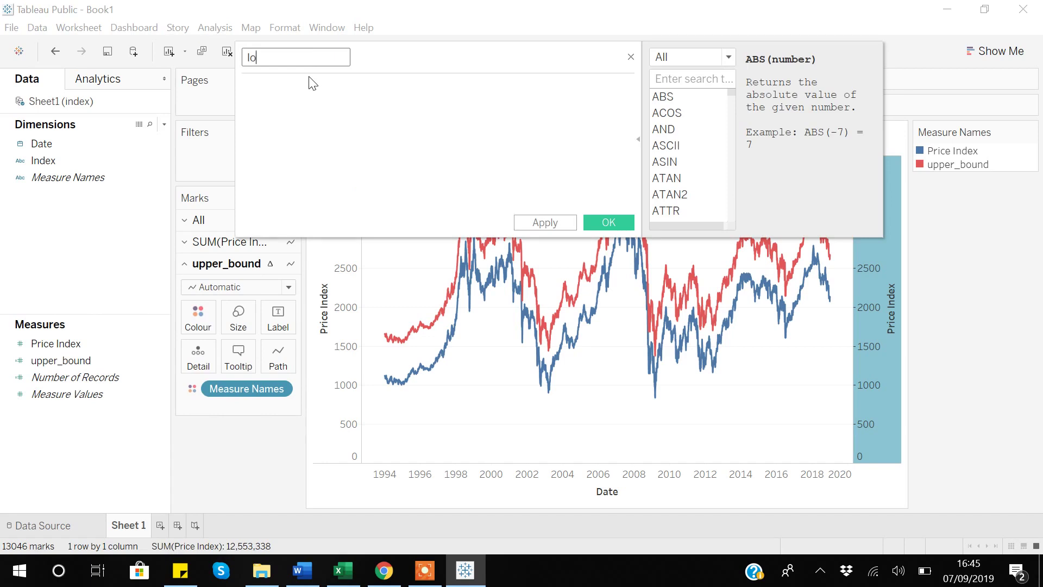
text(wer_bound)
Enter SUM([Price Index]) as the first term of the lower_bound formula.
click(292, 94)
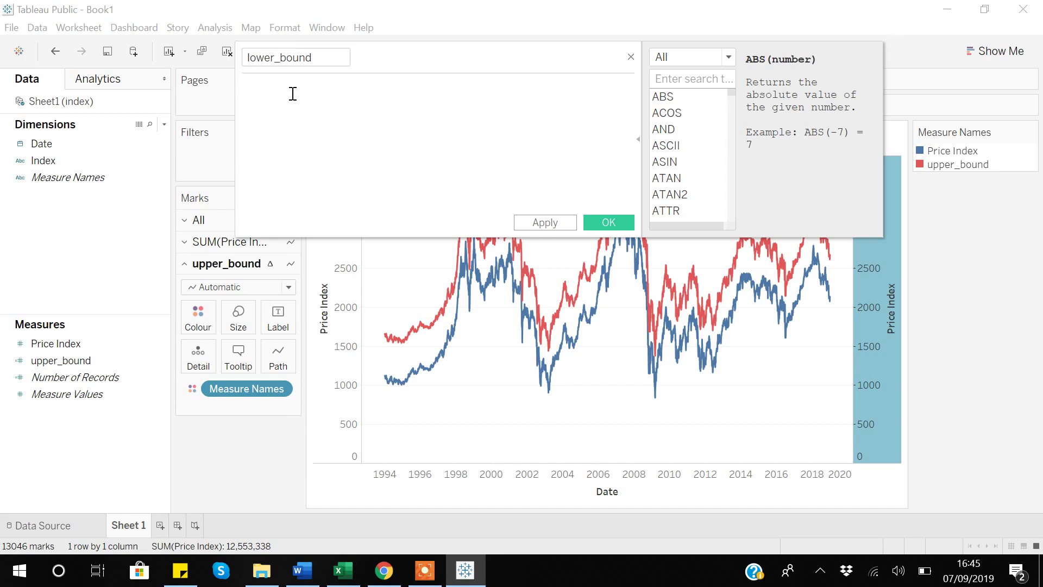
text(sum)
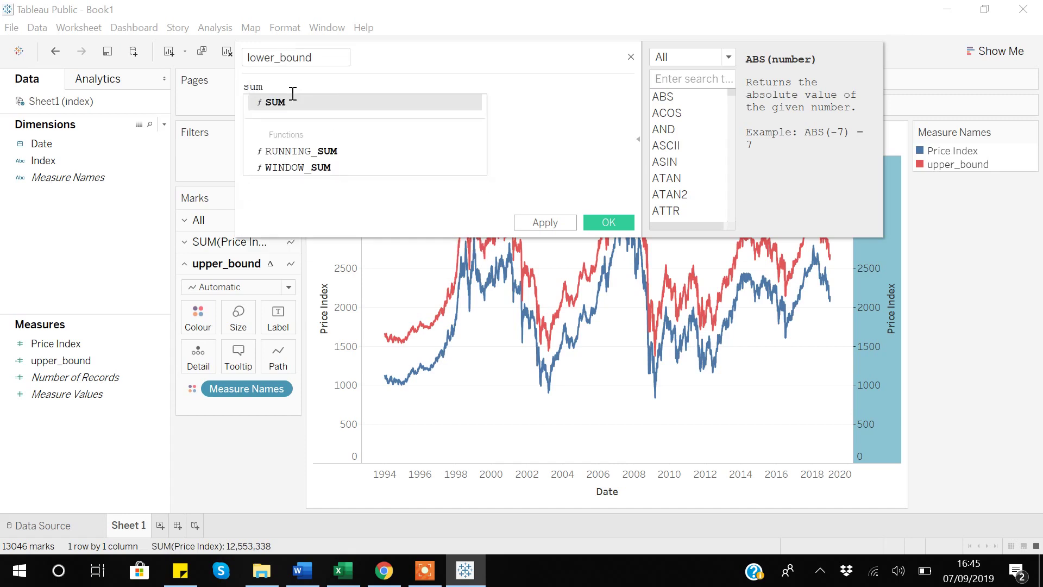
click(273, 103)
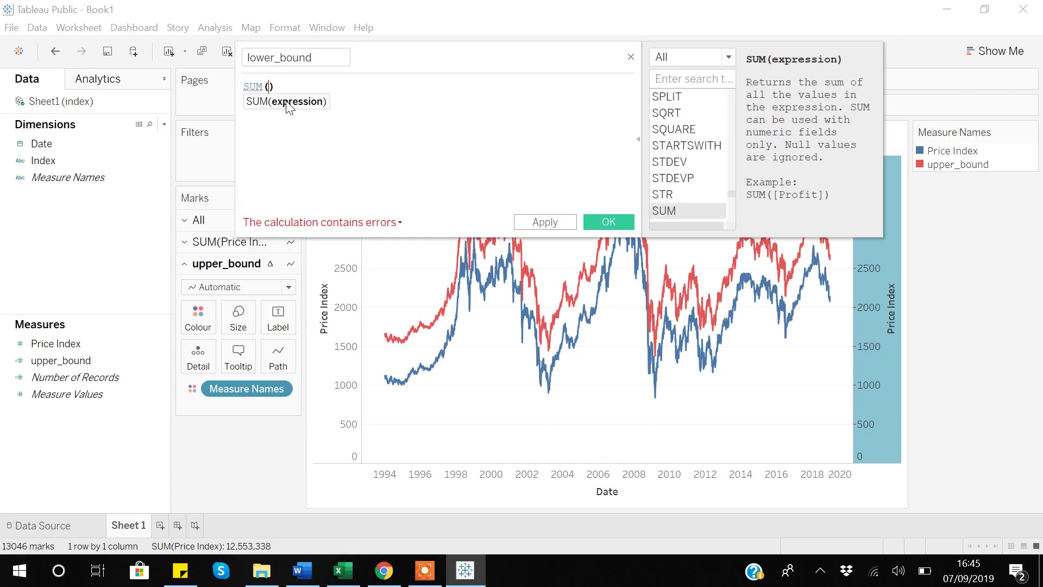
text(pro)
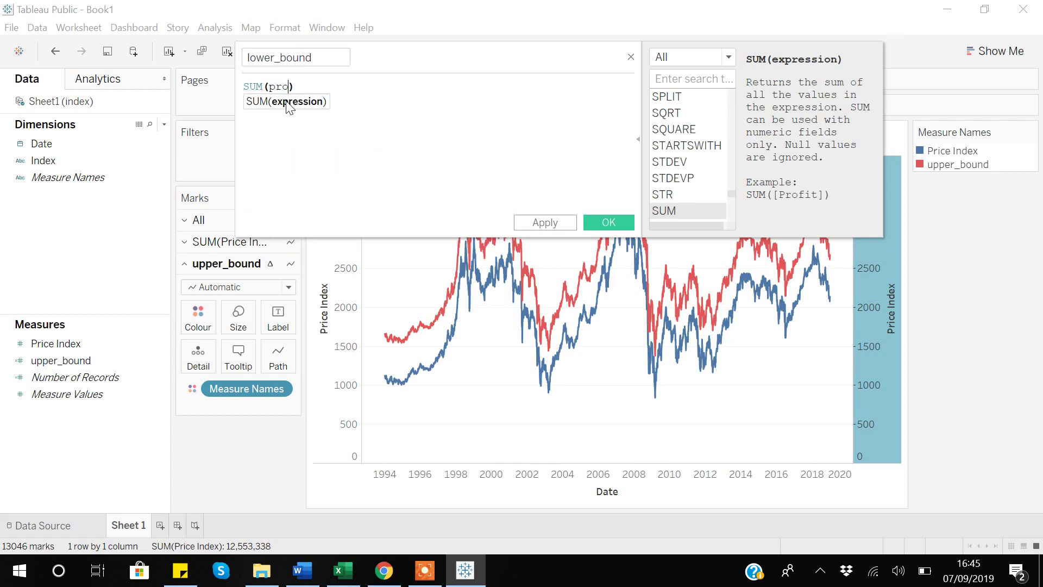
key(BackSpace)
key(BackSpace)
text(ri)
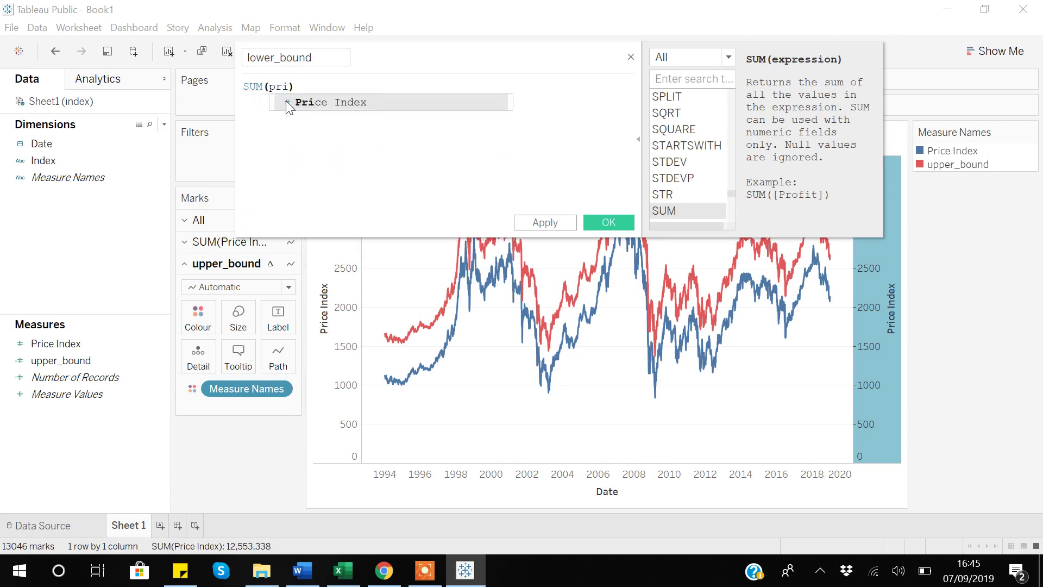
click(317, 102)
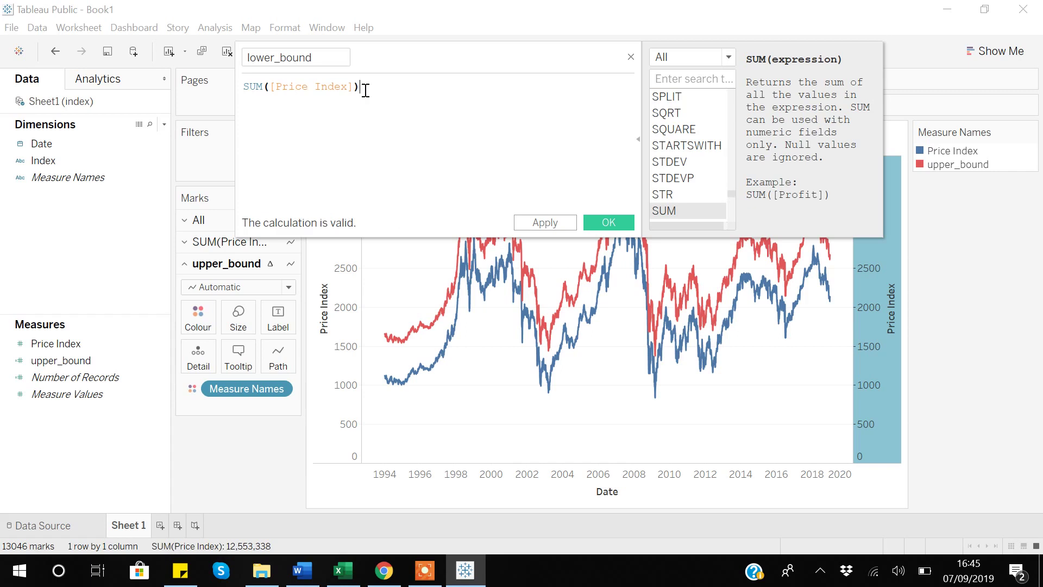
Append +WINDOW_STDEV(SUM([Price Index])) to the lower_bound formula.
text(*)
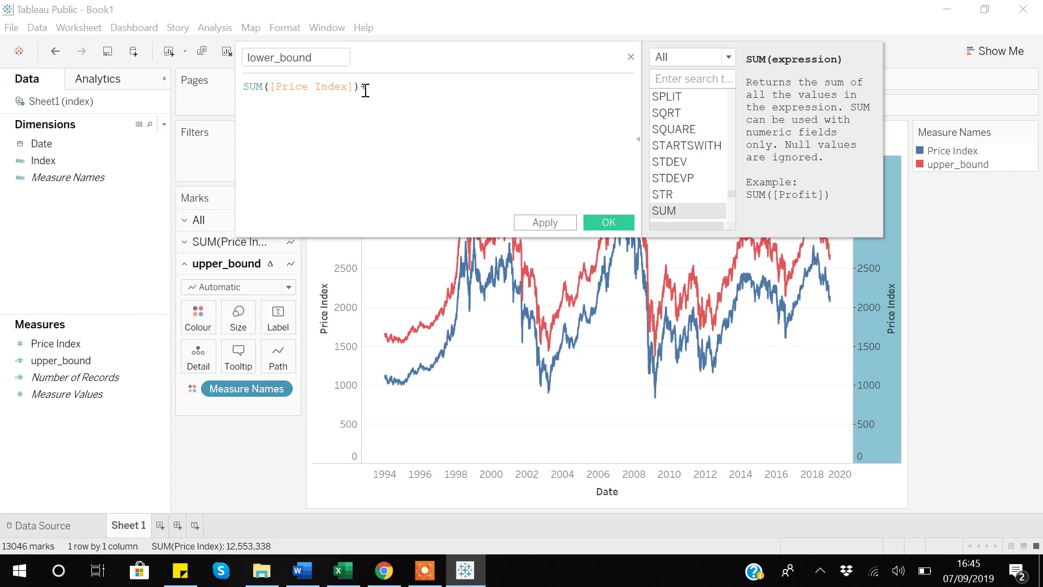
text(win)
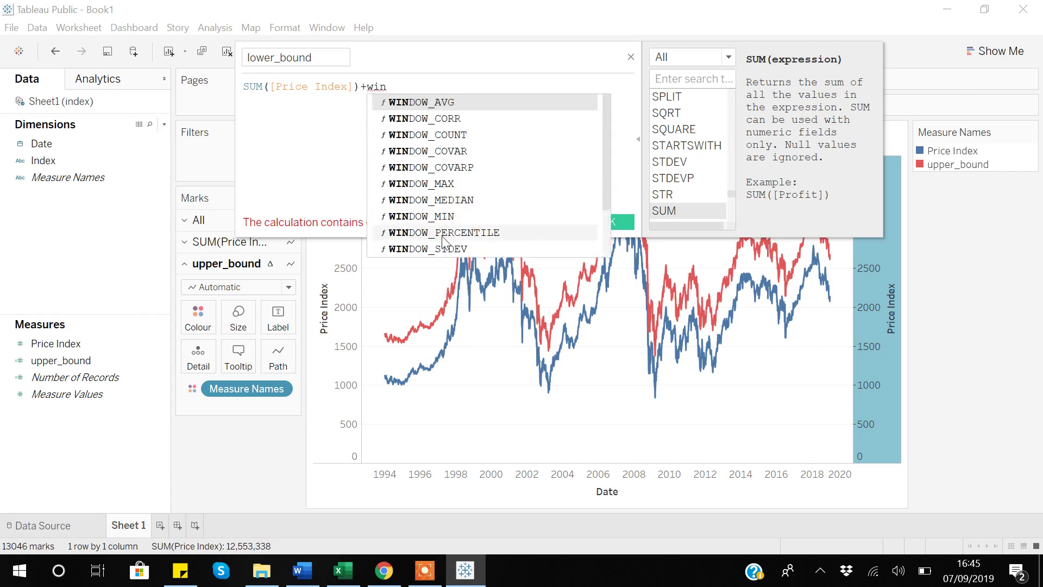
click(439, 248)
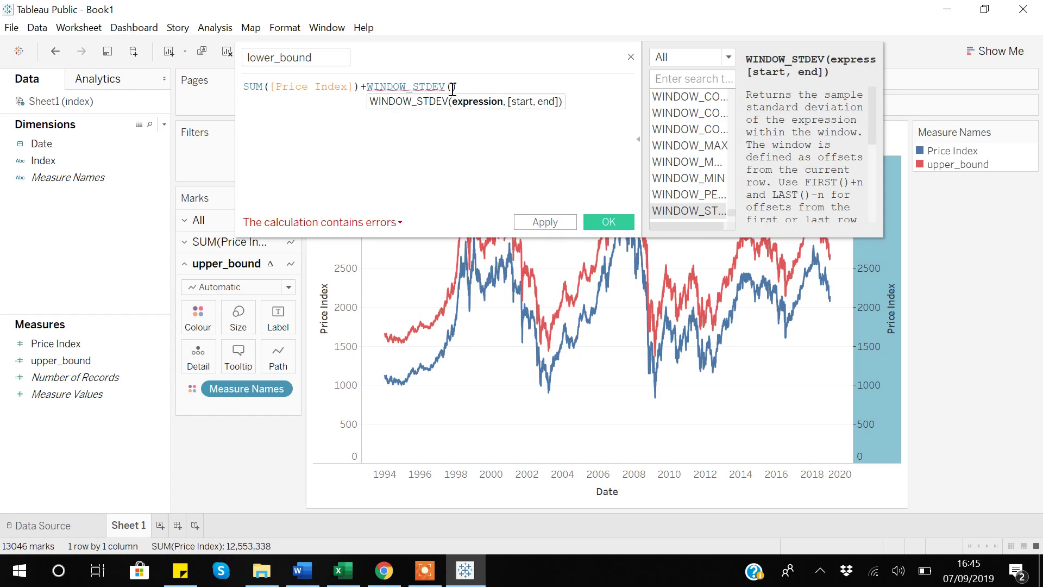
text(sum)
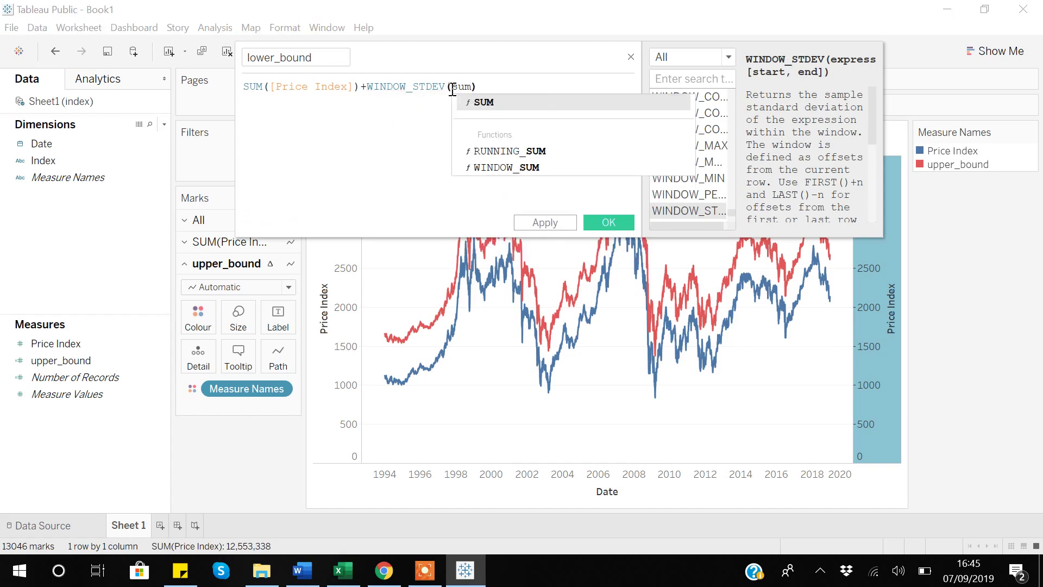
click(498, 101)
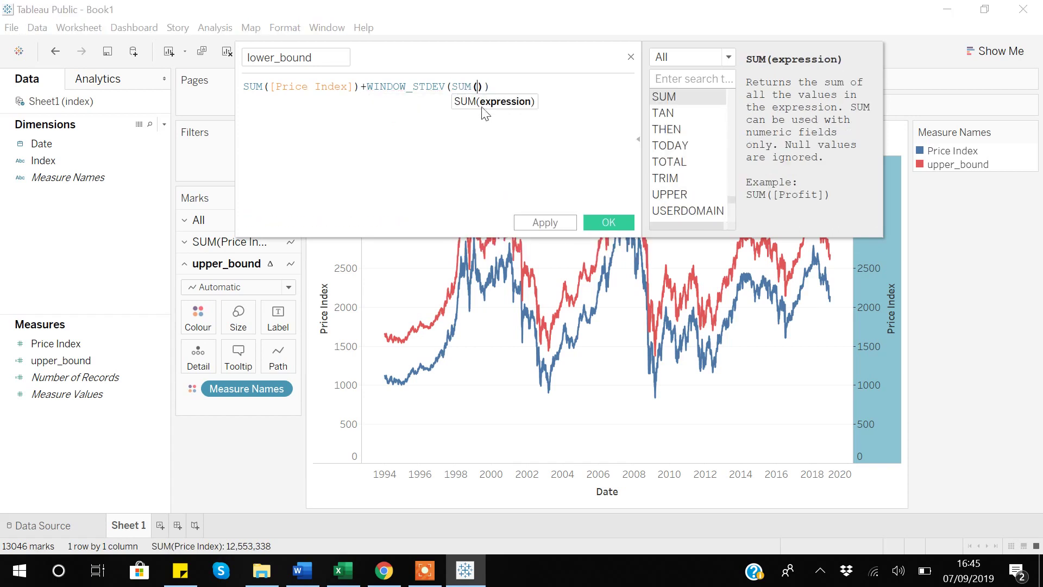
text(price)
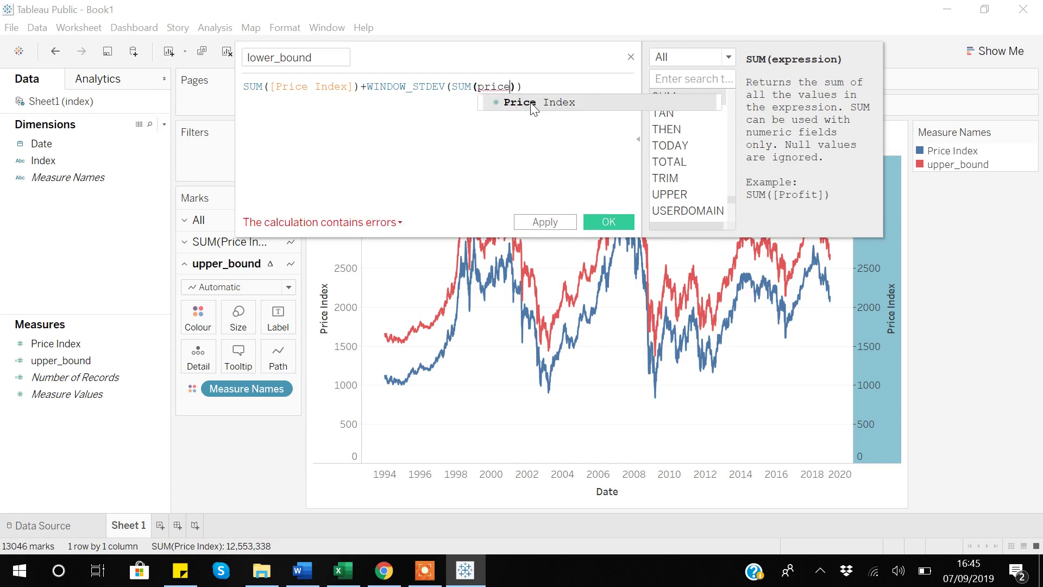
click(531, 103)
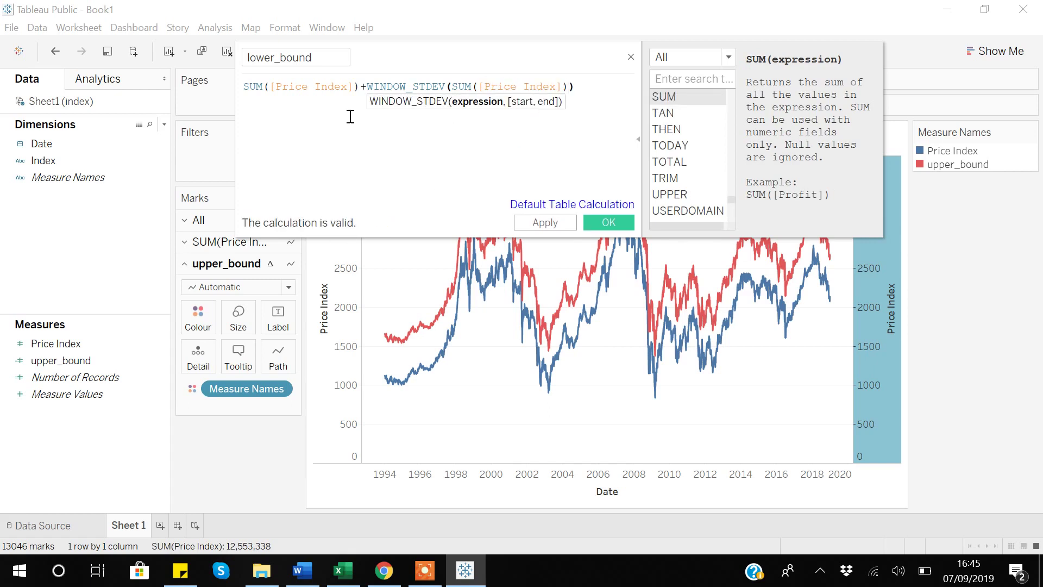
Change the operator before WINDOW_STDEV to a minus sign, then apply and save the lower_bound field.
click(367, 89)
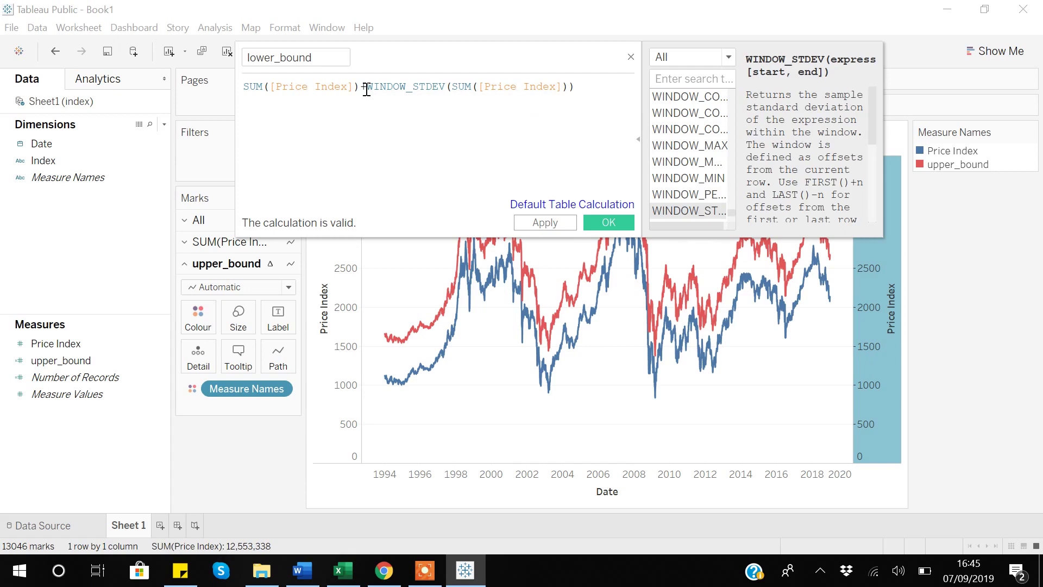
key(BackSpace)
text(-)
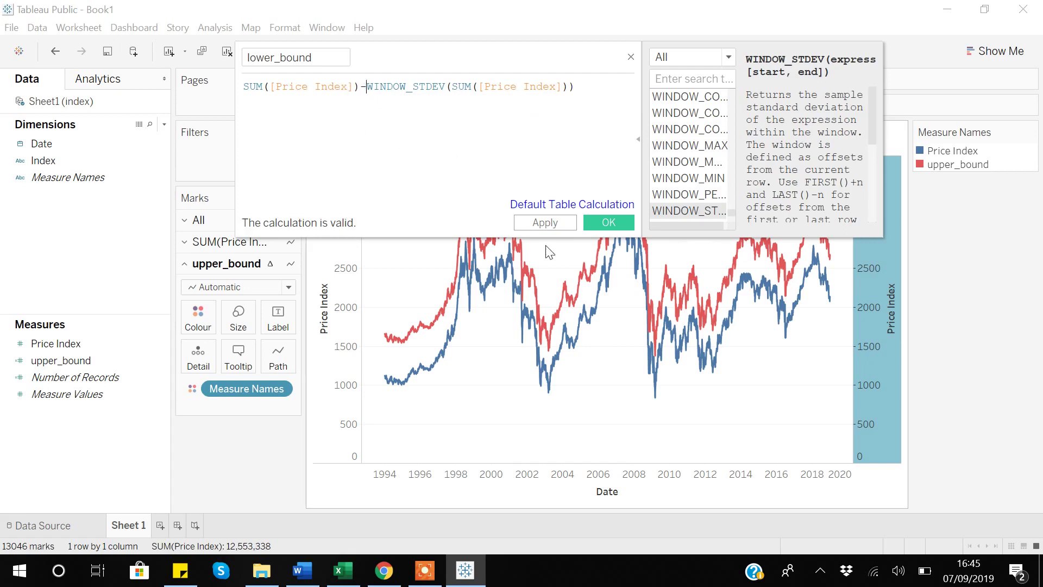
click(559, 224)
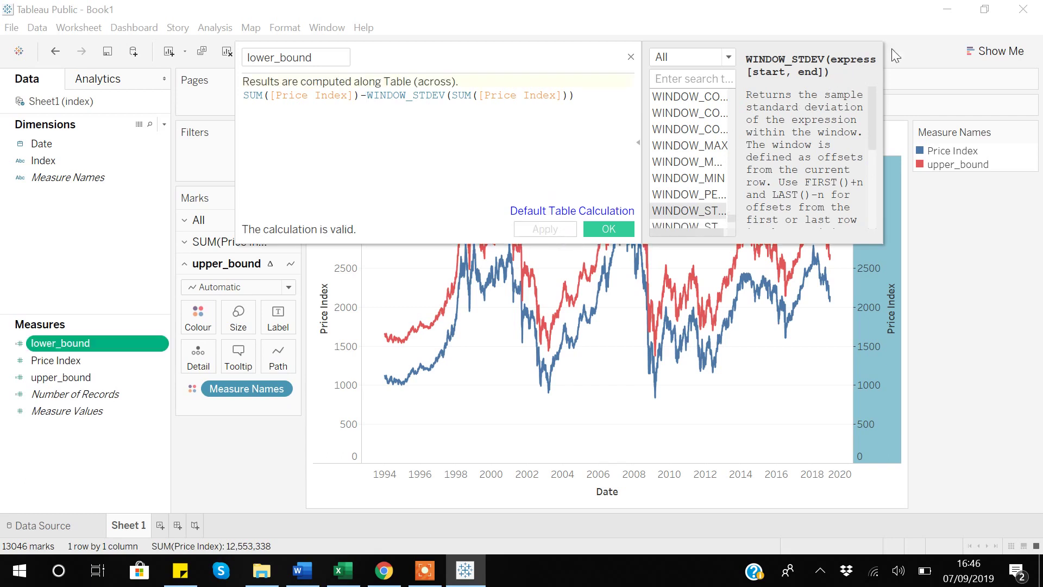
click(607, 229)
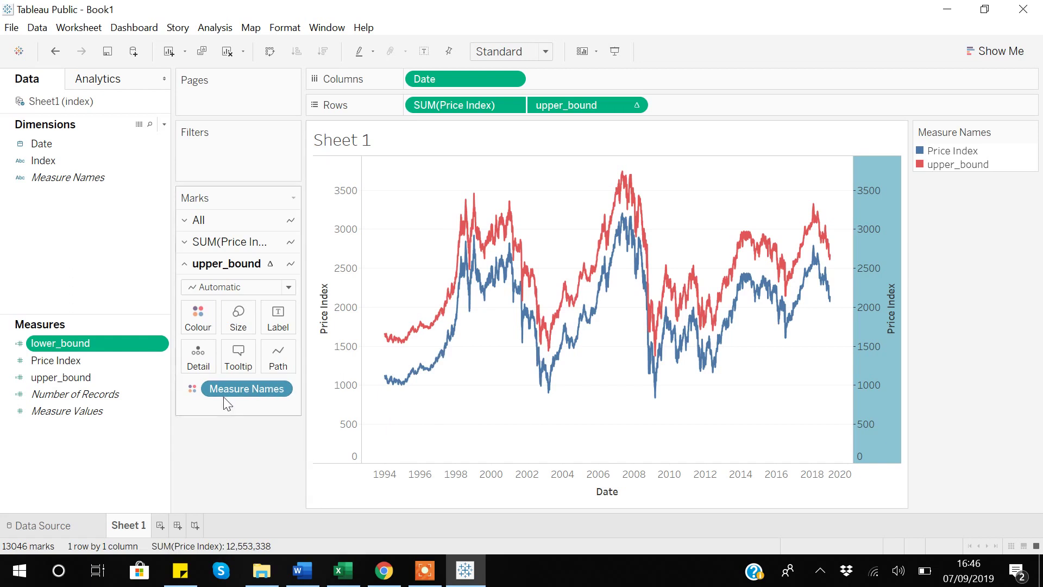
Add lower_bound to the secondary axis so it is plotted together with upper_bound.
mouse_move(84, 360)
mouse_down()
mouse_move(329, 301)
mouse_move(333, 338)
mouse_up()
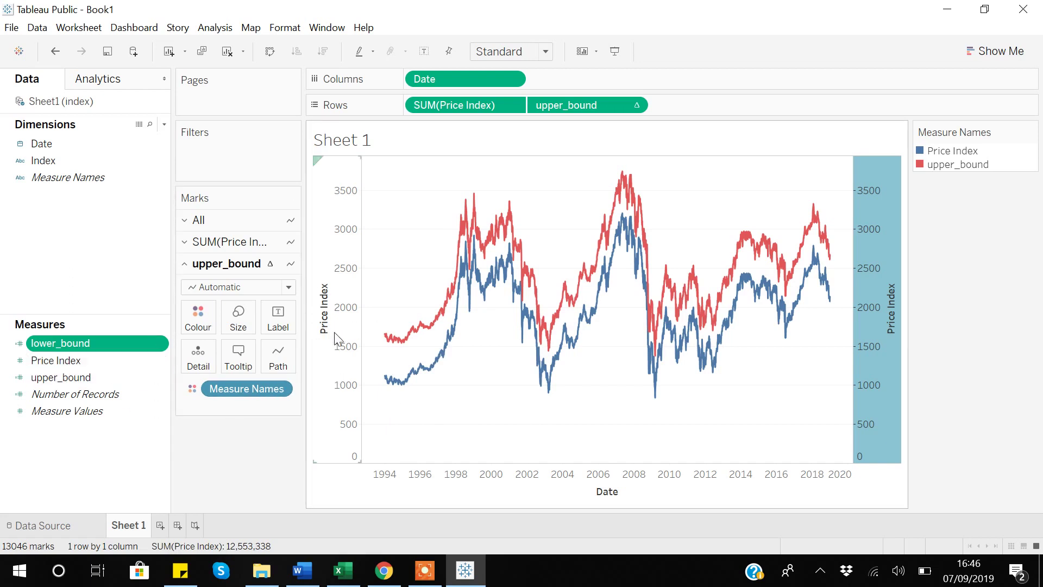
drag(845, 342, 820, 325)
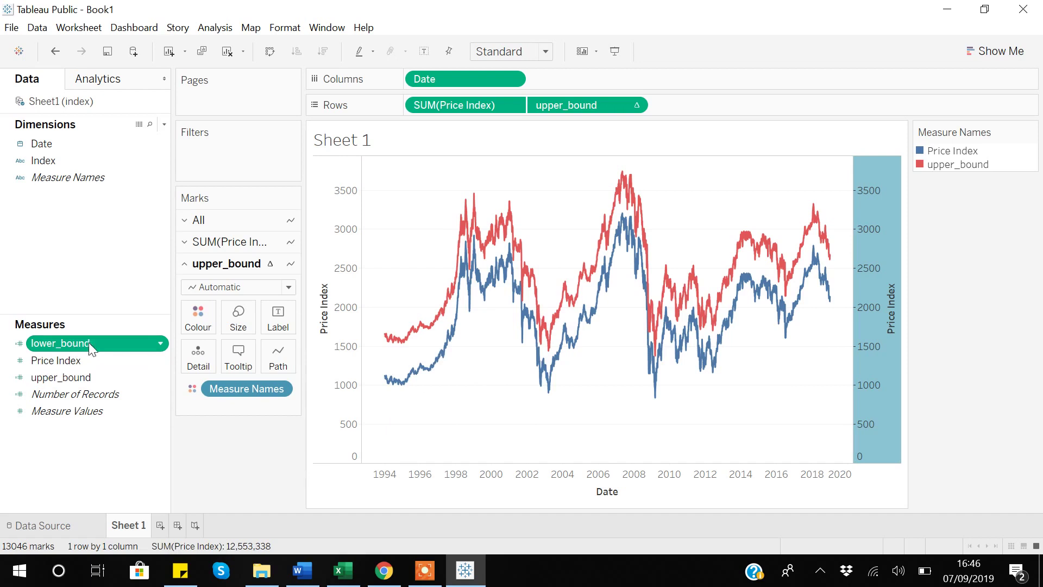
mouse_move(76, 346)
mouse_down()
mouse_move(634, 473)
mouse_move(1007, 285)
mouse_move(896, 382)
mouse_up()
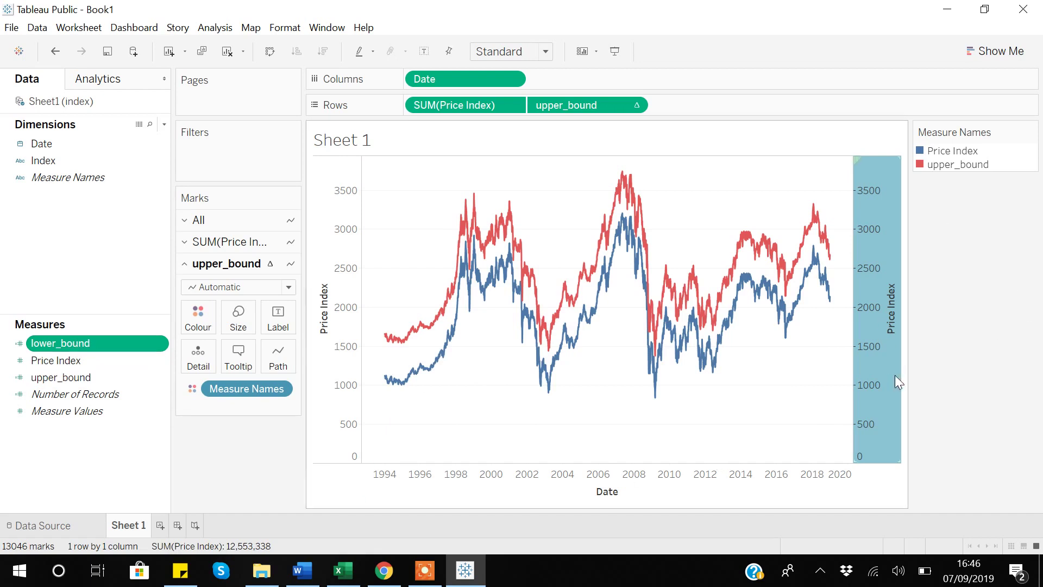
mouse_move(881, 241)
mouse_down()
mouse_move(850, 385)
mouse_move(622, 302)
mouse_move(33, 356)
mouse_move(60, 338)
mouse_move(109, 359)
mouse_move(940, 334)
mouse_move(882, 322)
mouse_up()
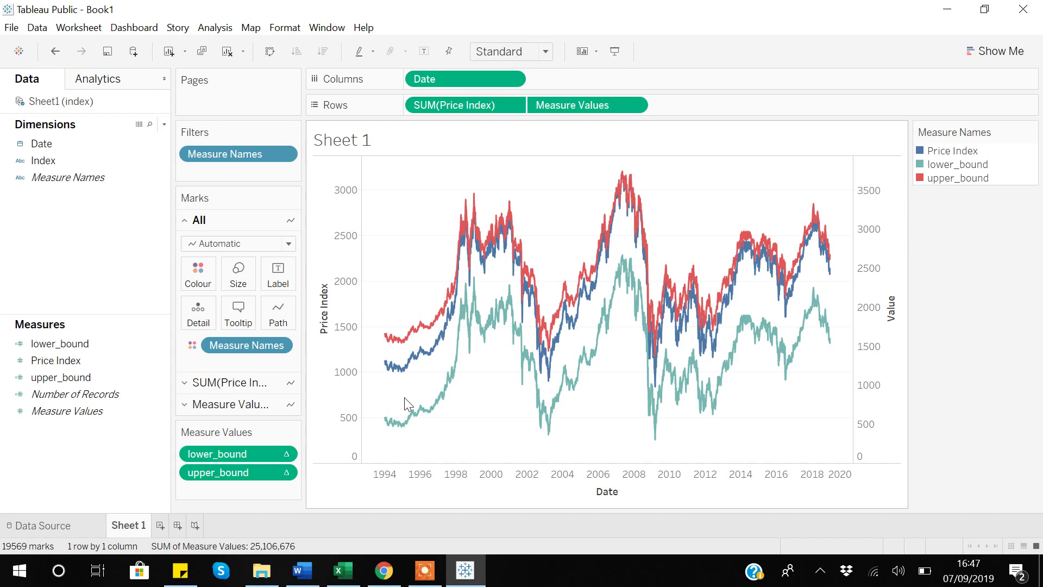
Create a new calculated field and name it band_width.
click(129, 344)
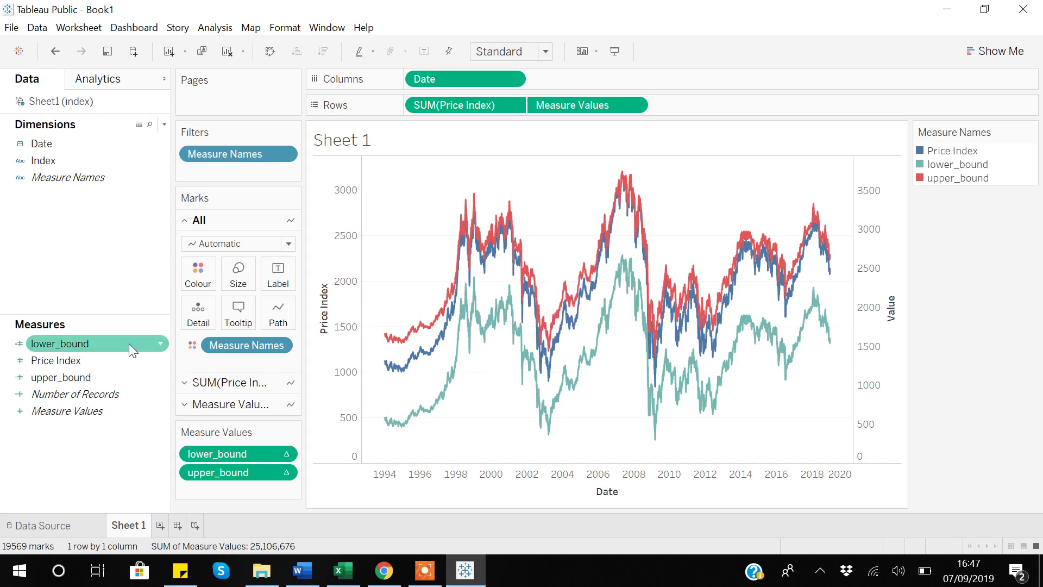
right_click(78, 250)
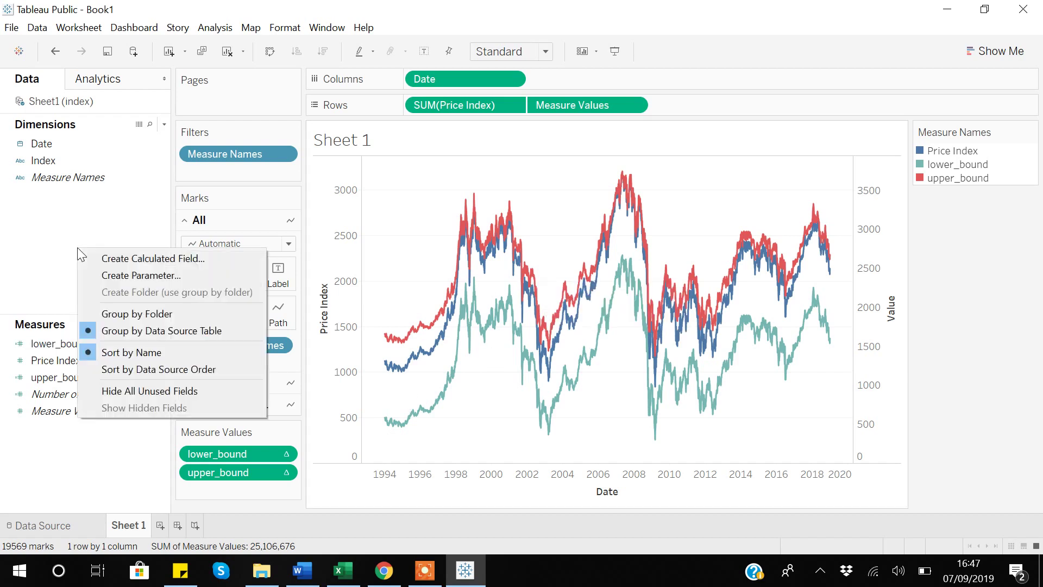
click(151, 264)
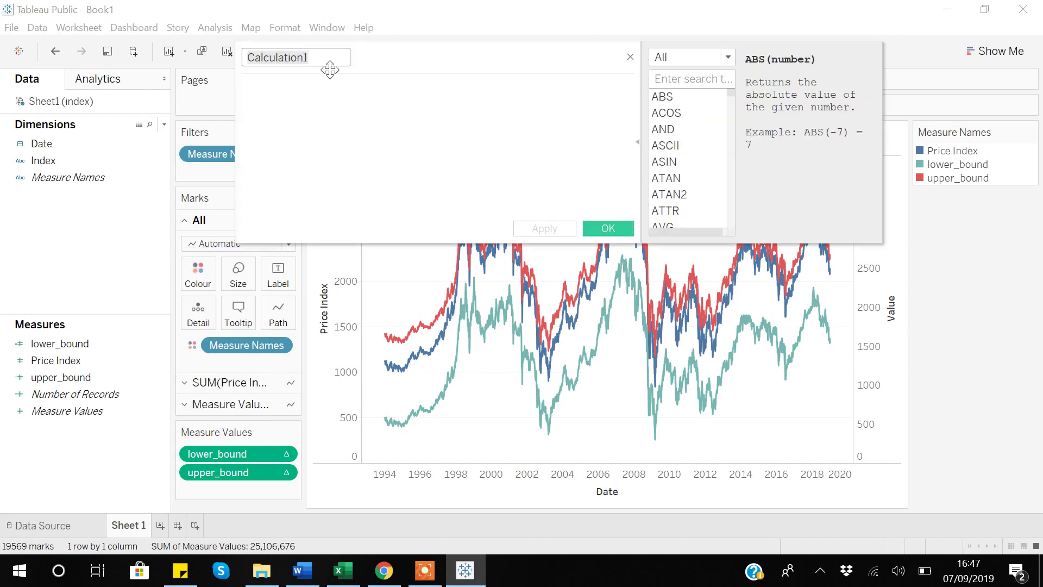
key(BackSpace)
text(band_width)
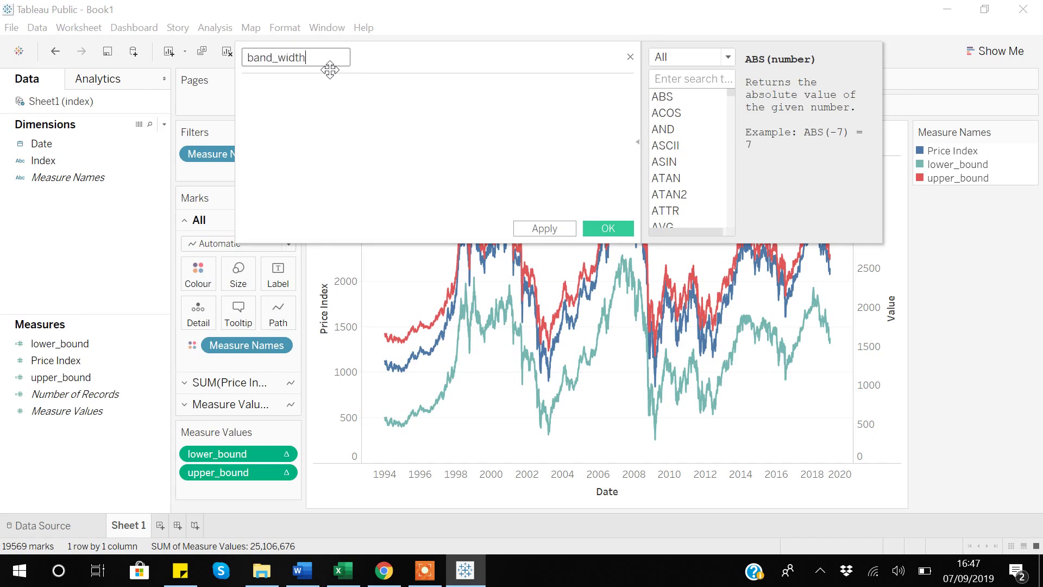
Enter [upper_bound]-[lower_bound] as the band_width formula and save the field.
click(275, 114)
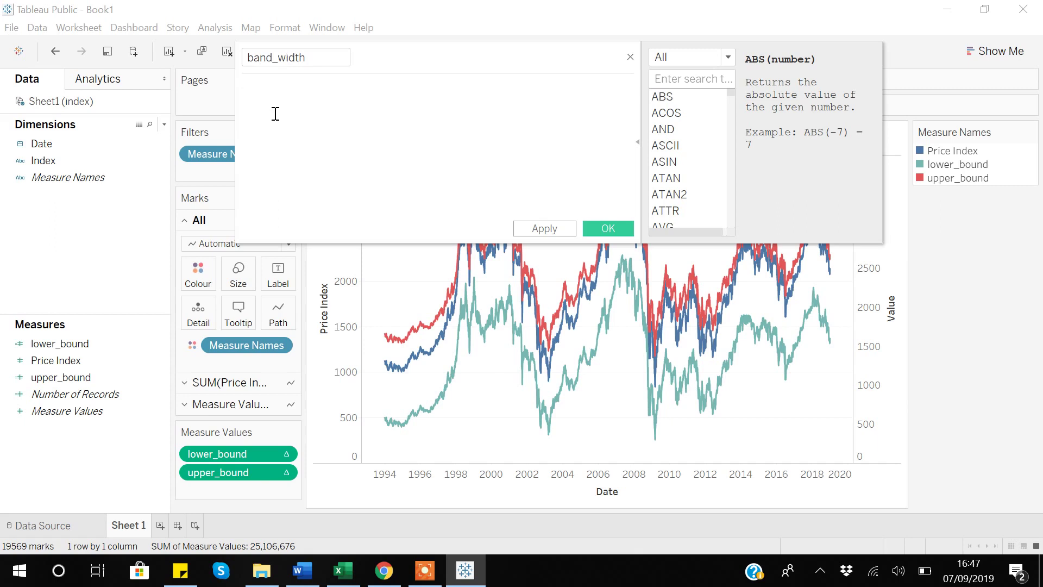
text(upp)
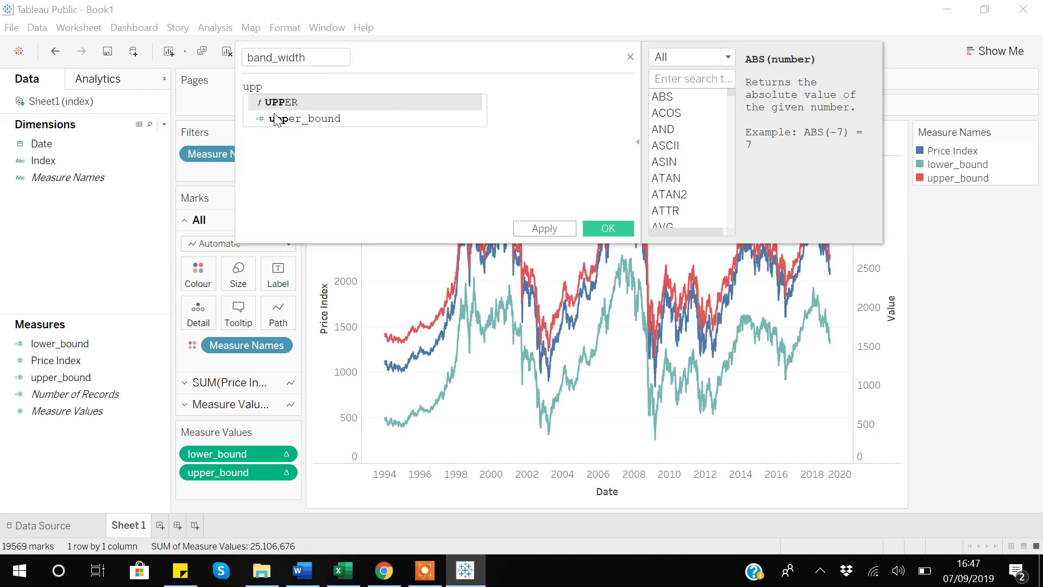
click(298, 118)
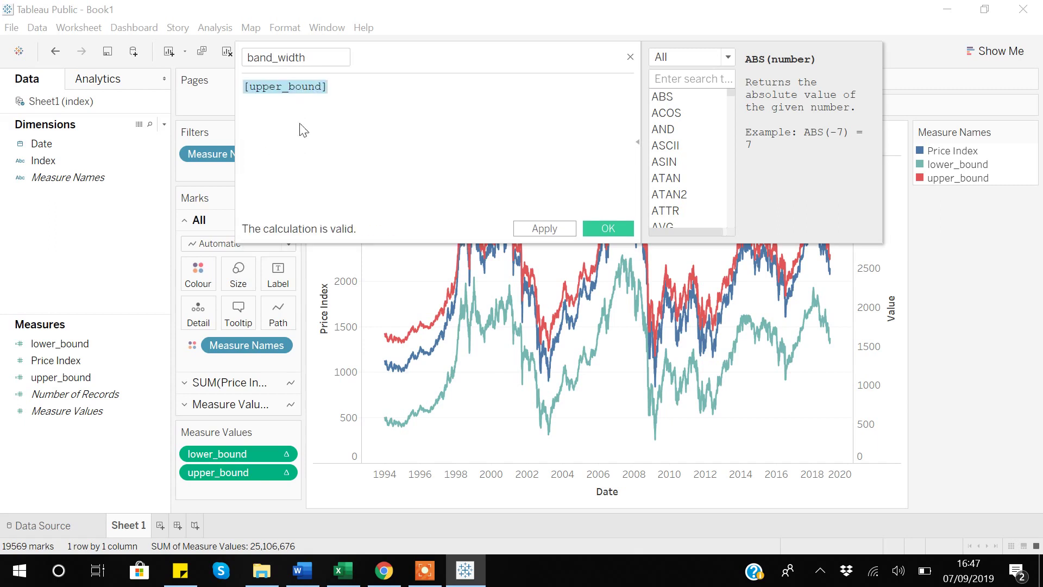
click(352, 90)
text(-)
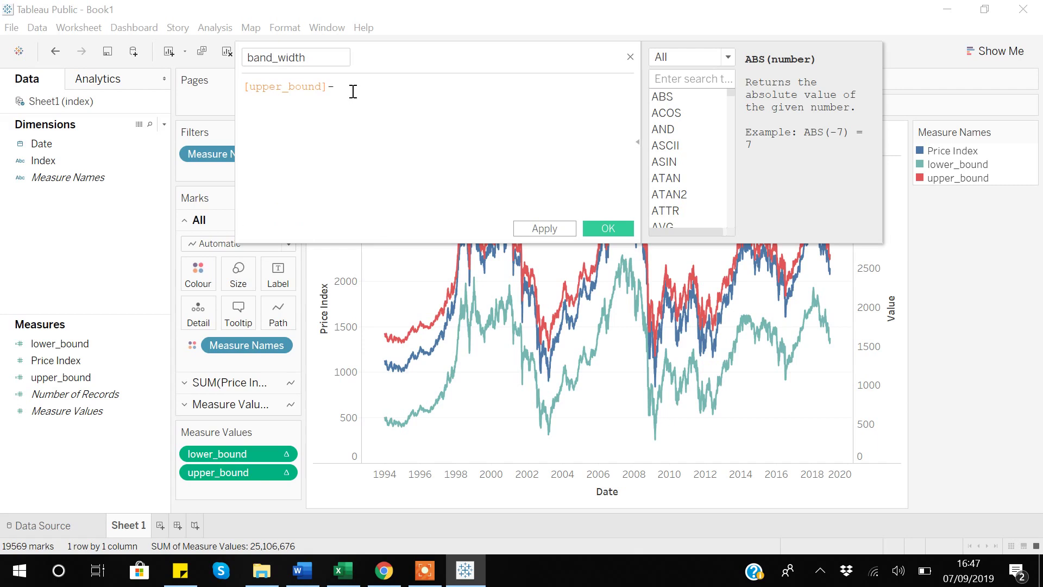
text(lo)
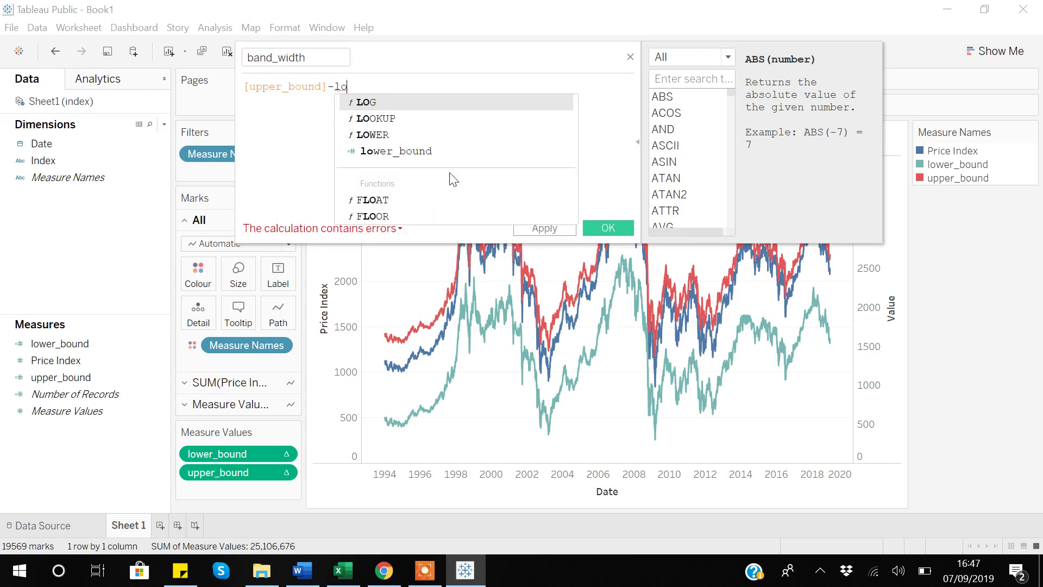
click(395, 152)
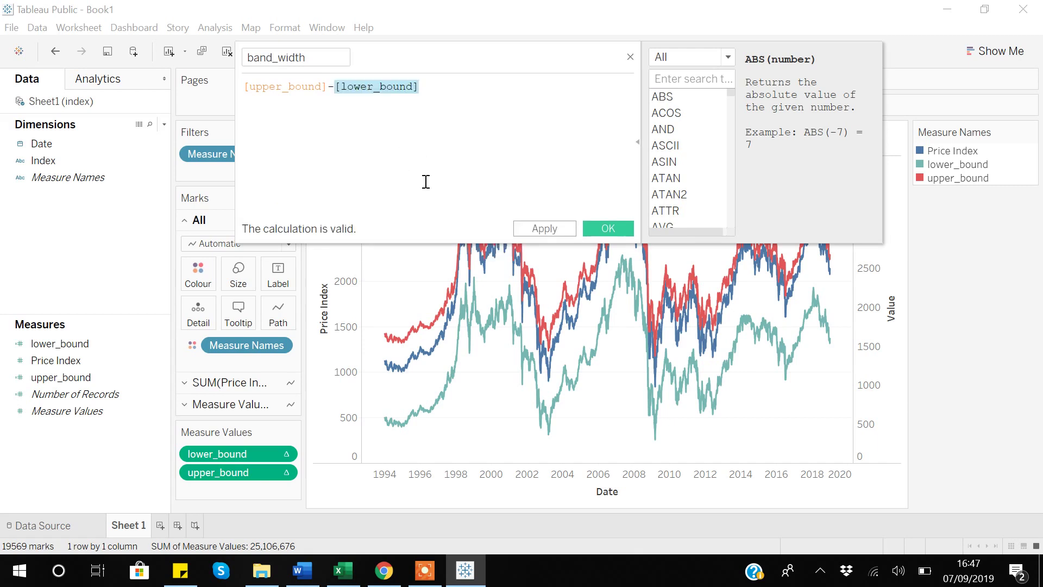
click(604, 233)
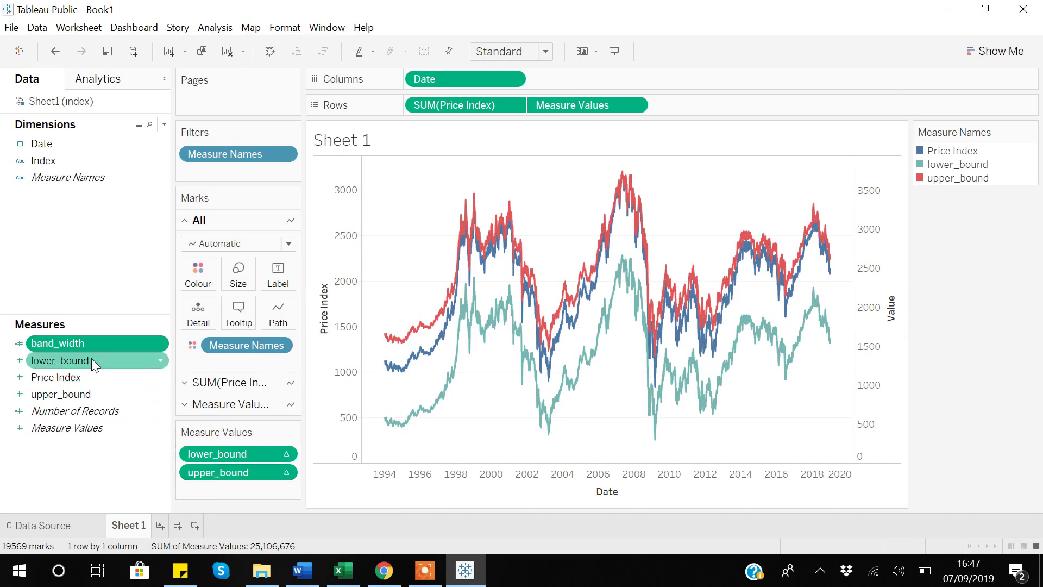
Replace upper_bound with band_width in the Measure Values and order lower_bound below band_width.
drag(77, 341, 225, 472)
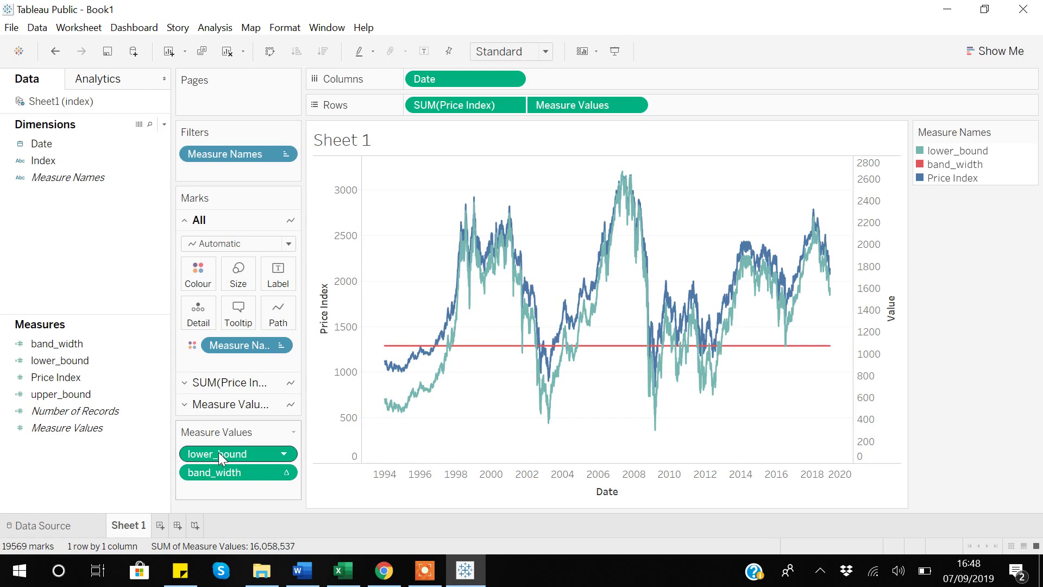
drag(219, 456, 219, 493)
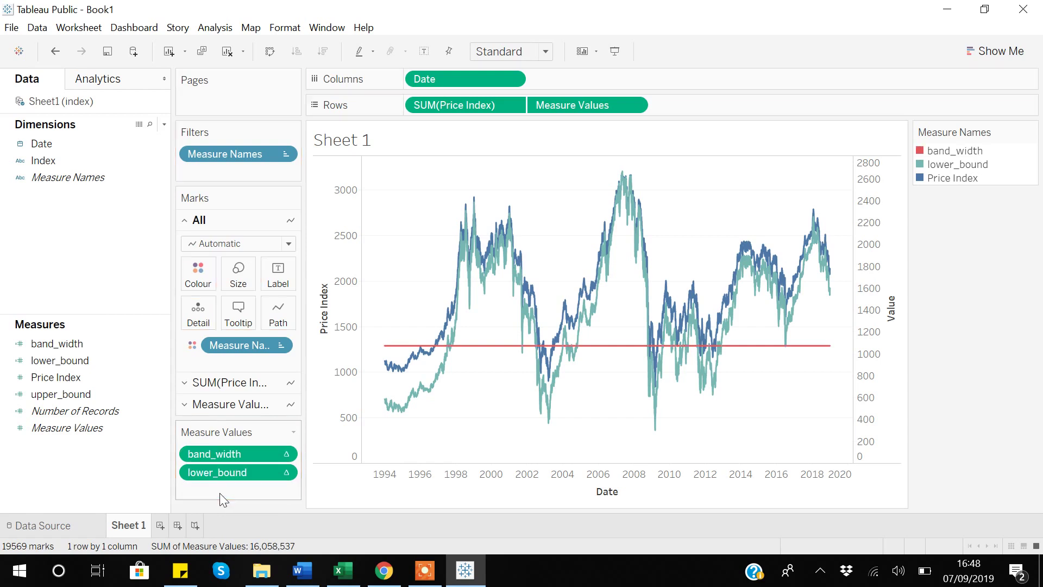
mouse_move(419, 392)
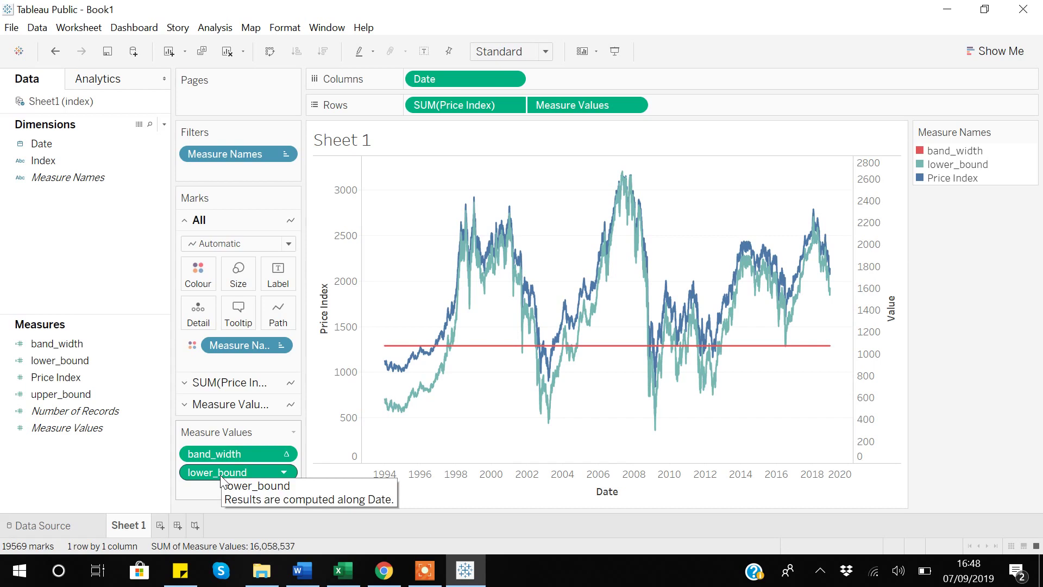
click(425, 570)
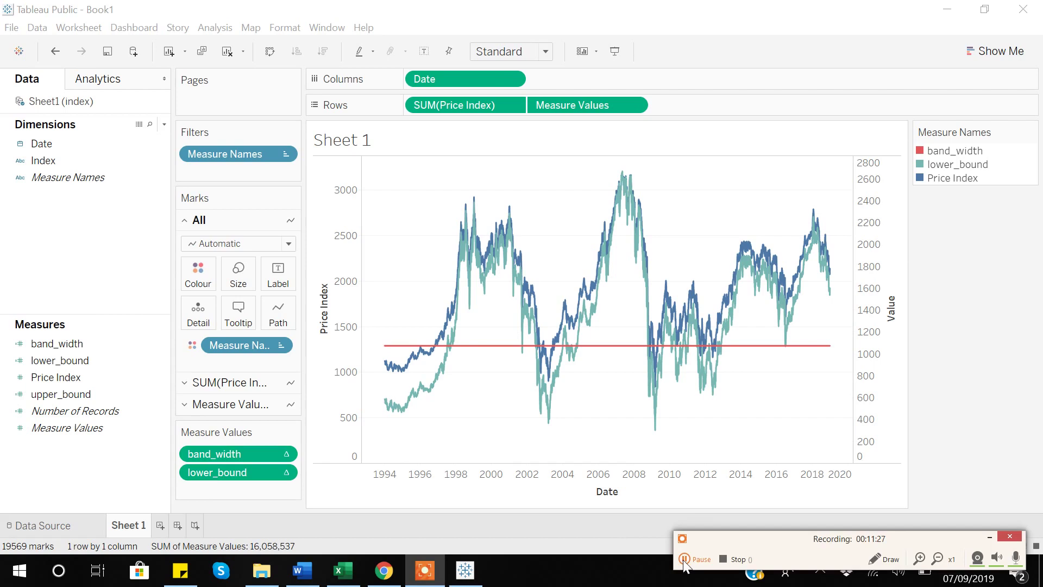
click(986, 538)
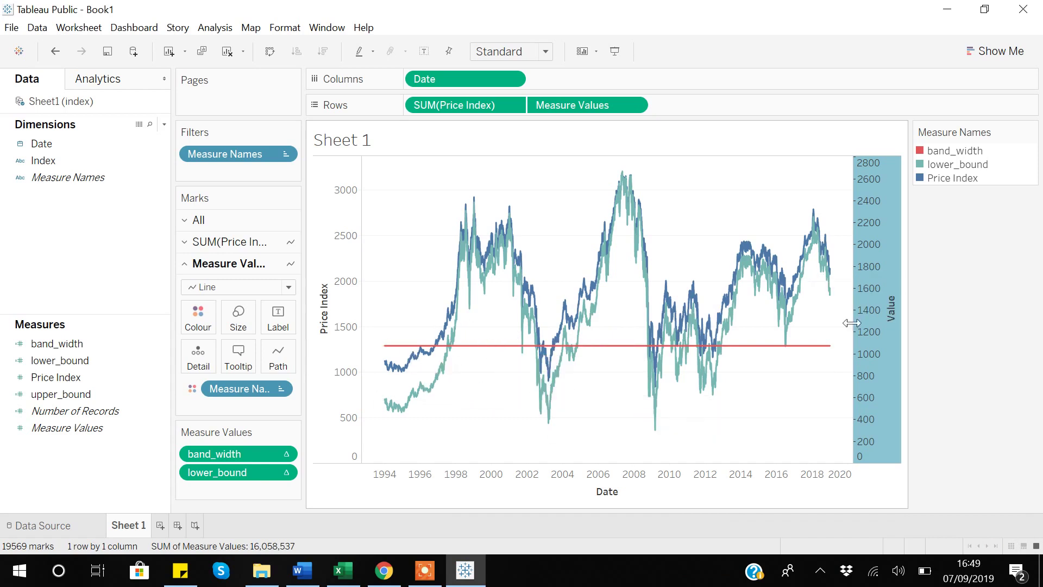
Change the mark type of the secondary Value axis from lines to Area.
right_click(884, 333)
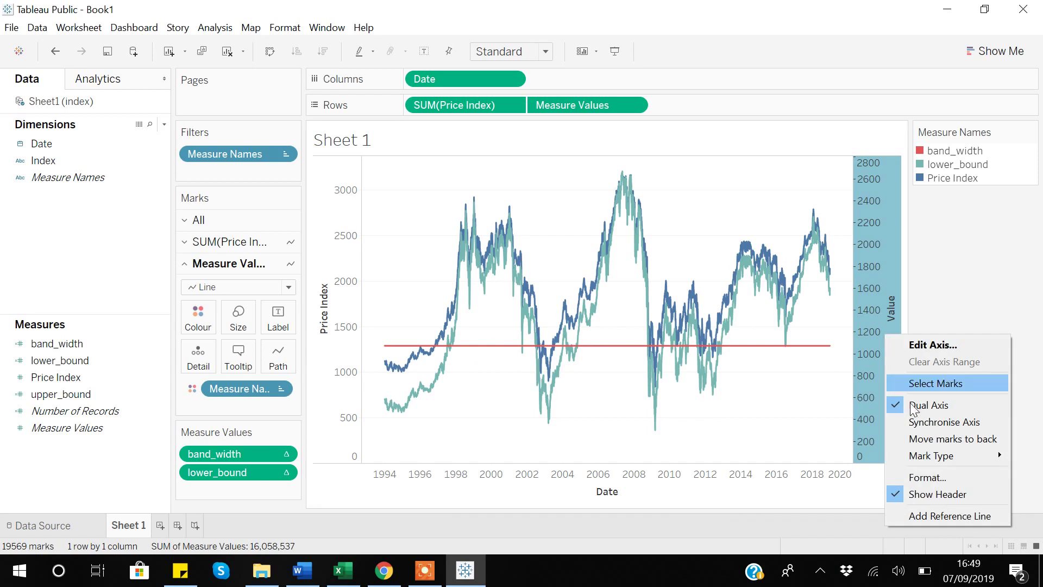
mouse_move(930, 458)
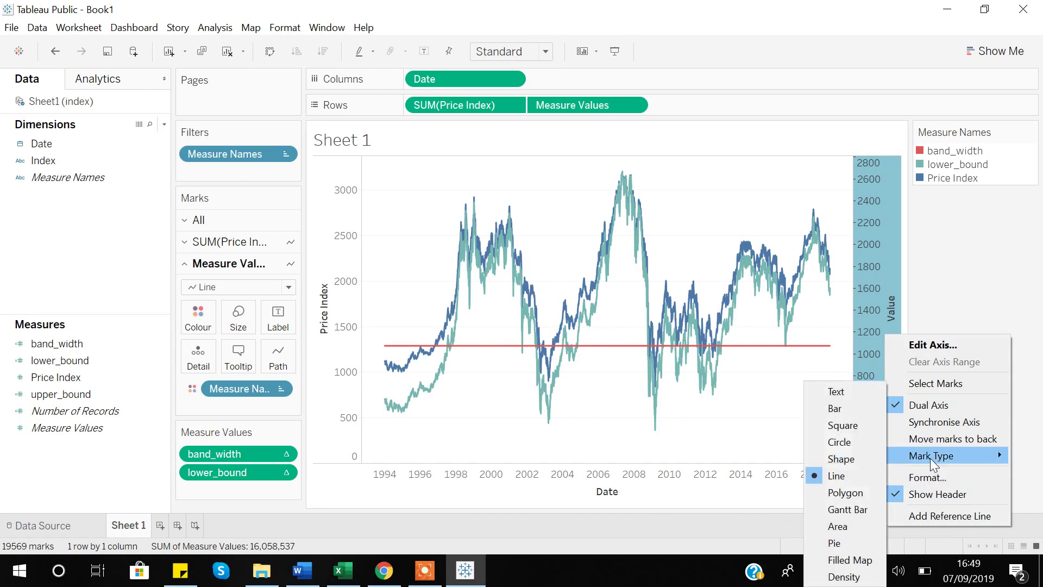
click(845, 523)
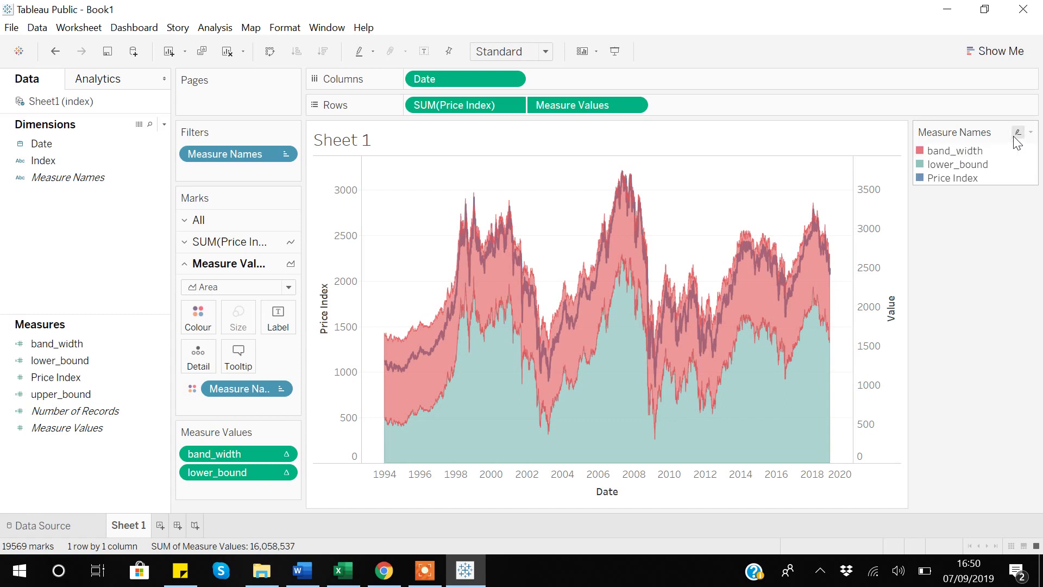
Try colouring the Price Index series white (#ffffff) in the Measure Names colours, and undo that colour change.
click(1017, 132)
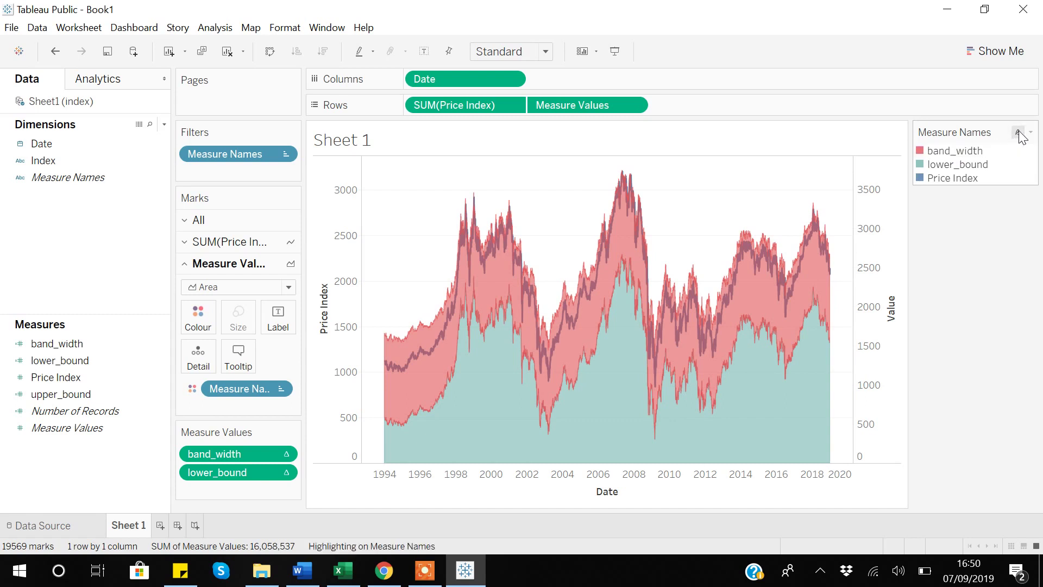
click(1031, 134)
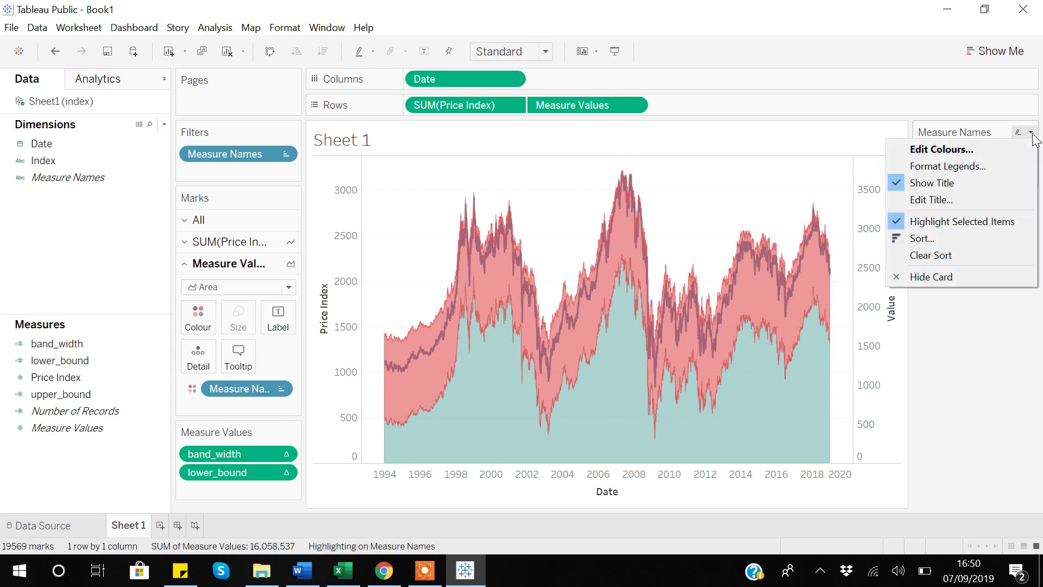
click(949, 154)
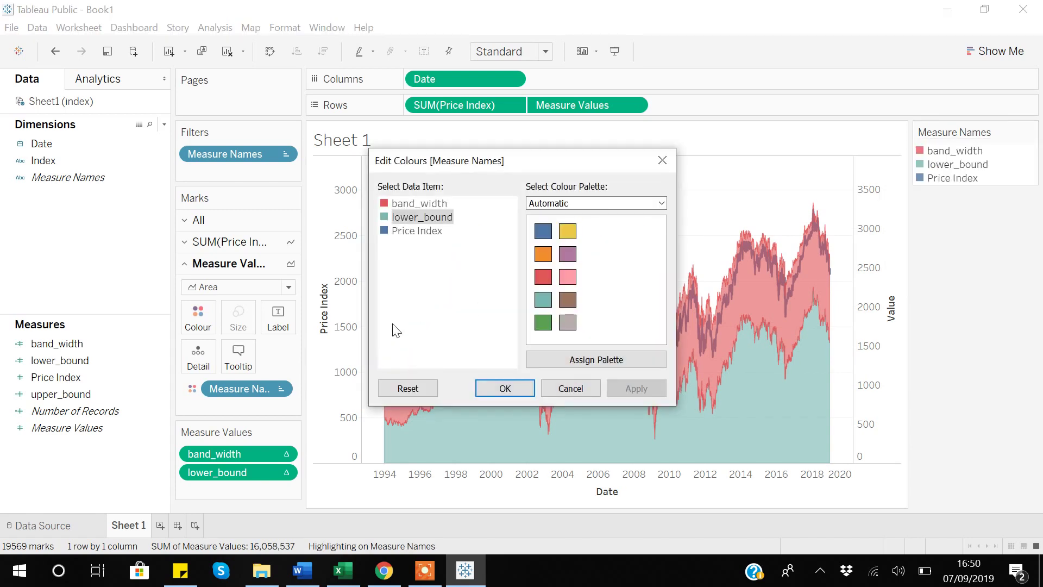
double_click(384, 233)
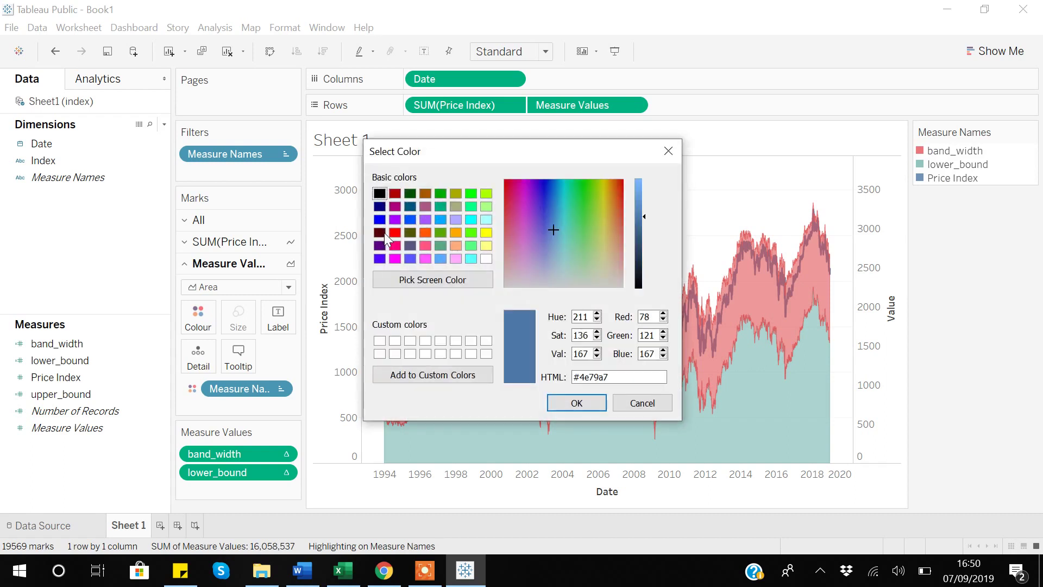
click(379, 342)
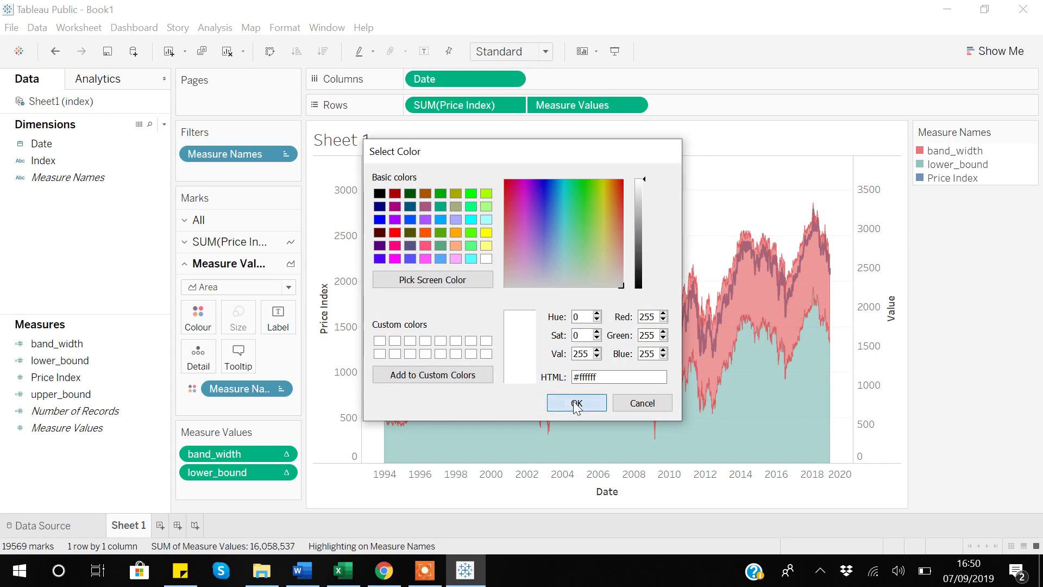
click(575, 403)
click(653, 388)
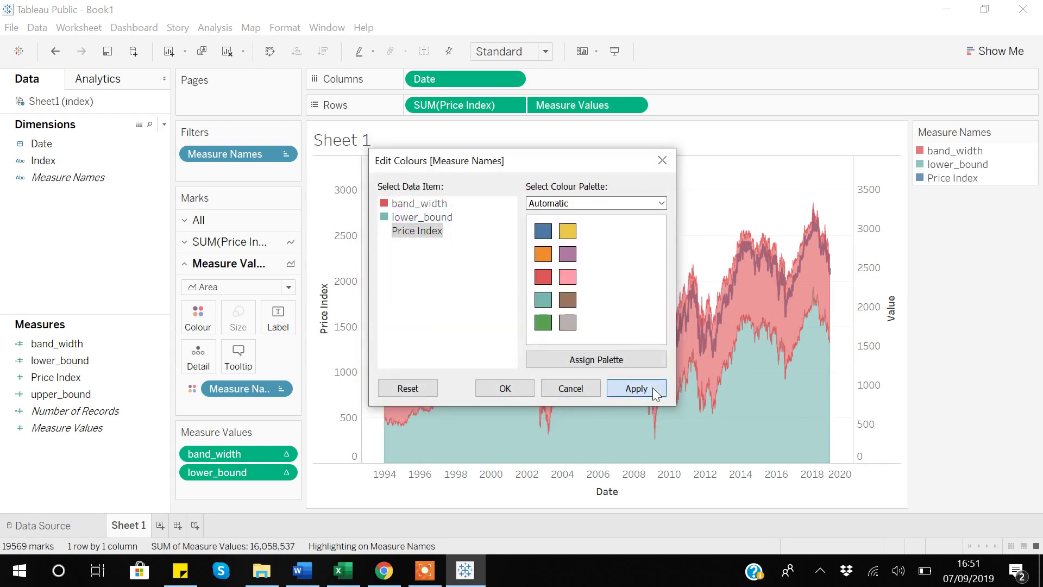
click(517, 390)
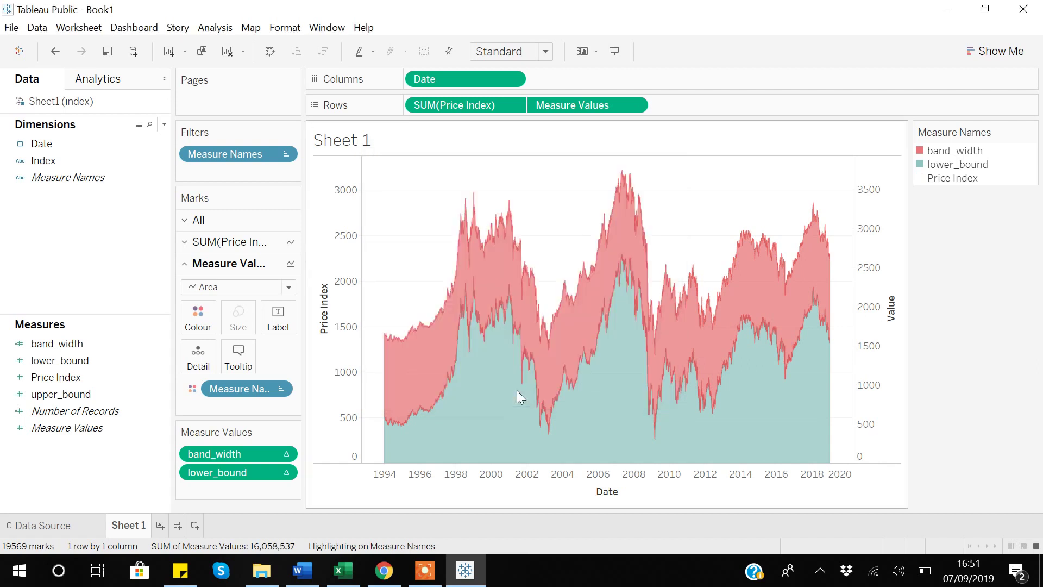
key(ctrl+z)
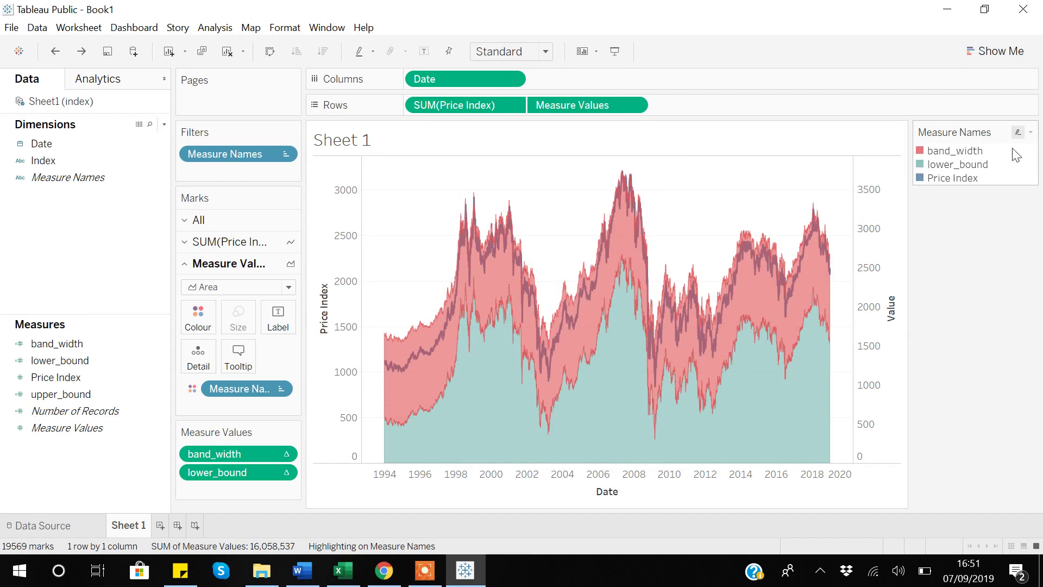
Set the lower_bound series colour to white (#ffffff) in the Measure Names colours.
click(1030, 133)
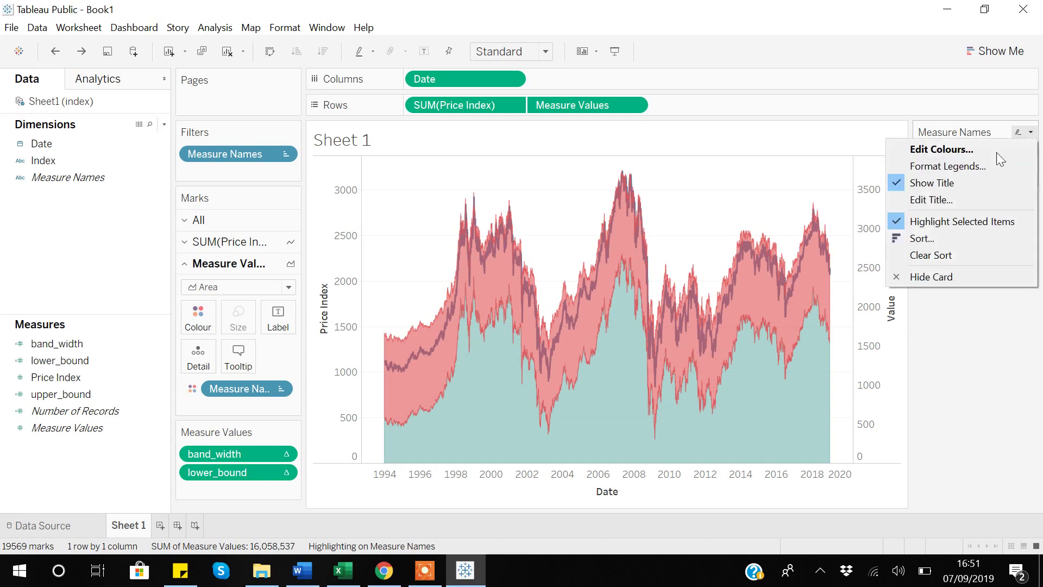
click(926, 150)
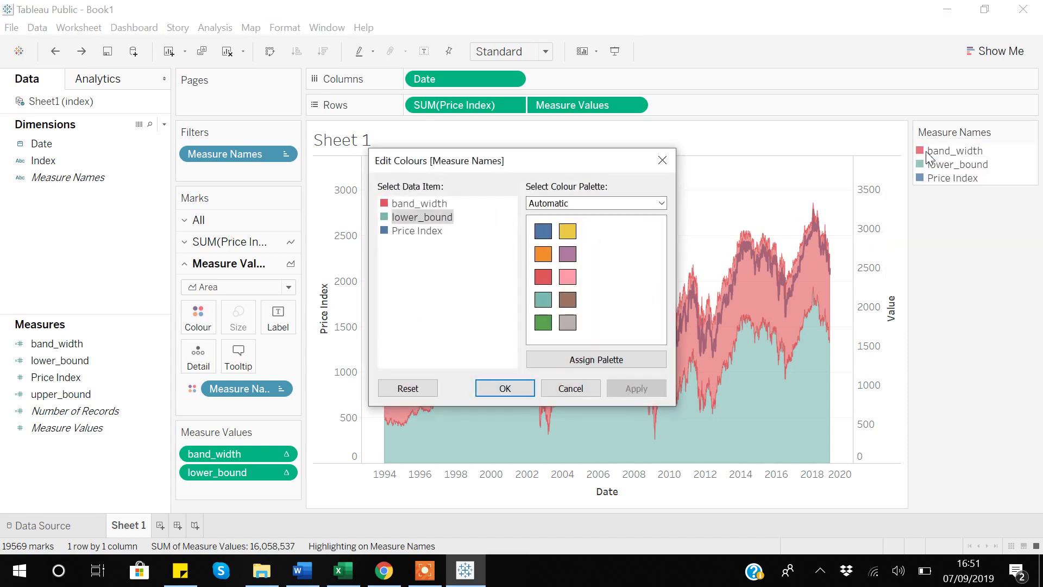
double_click(428, 217)
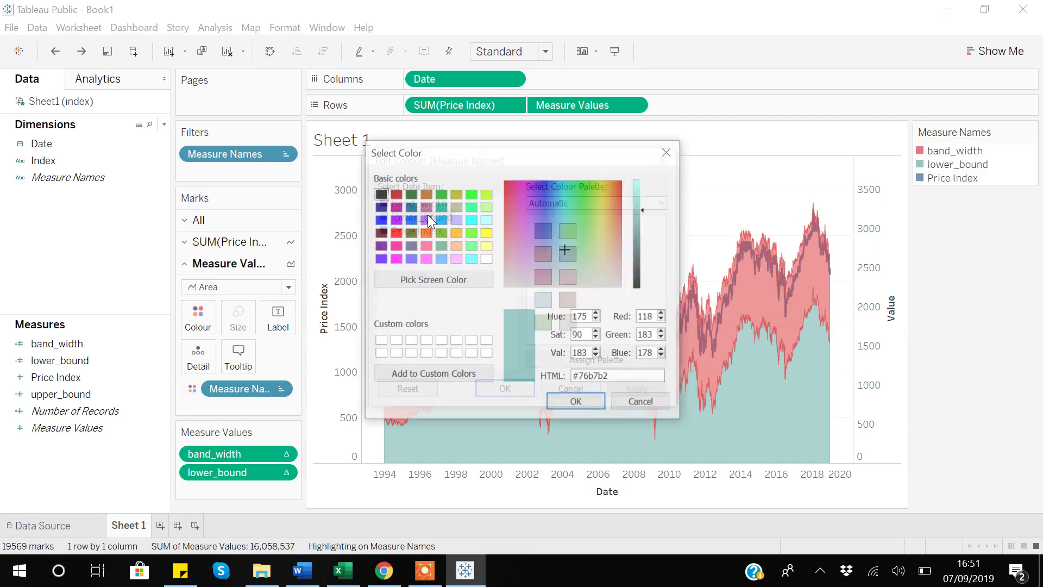
click(380, 341)
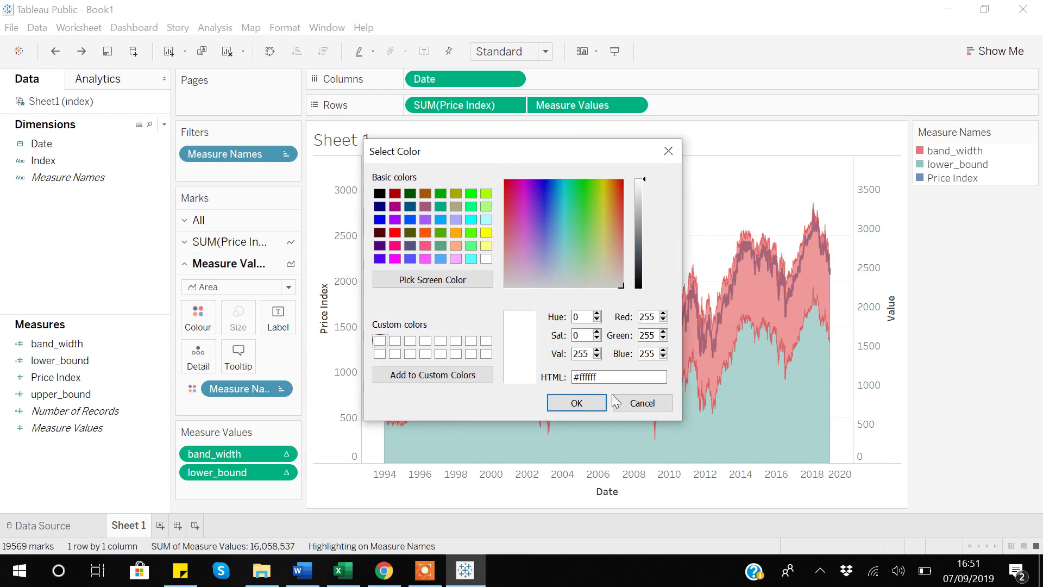
click(577, 403)
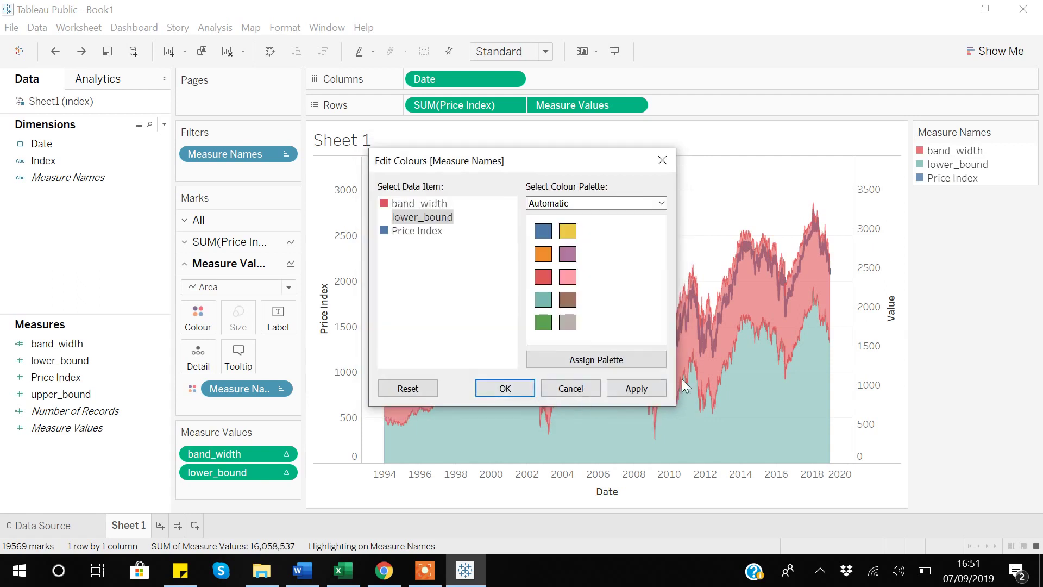
click(653, 383)
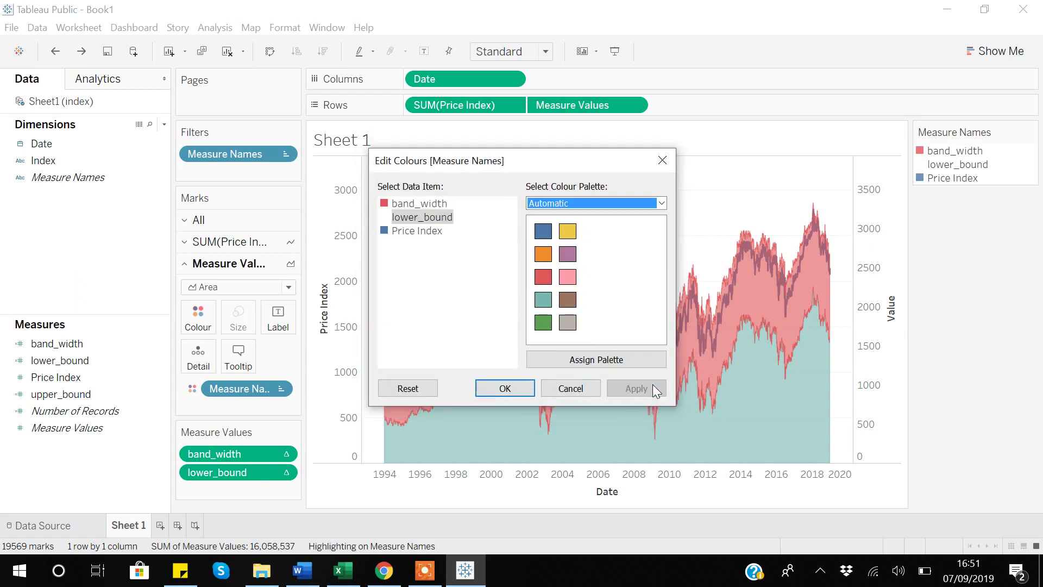
click(507, 389)
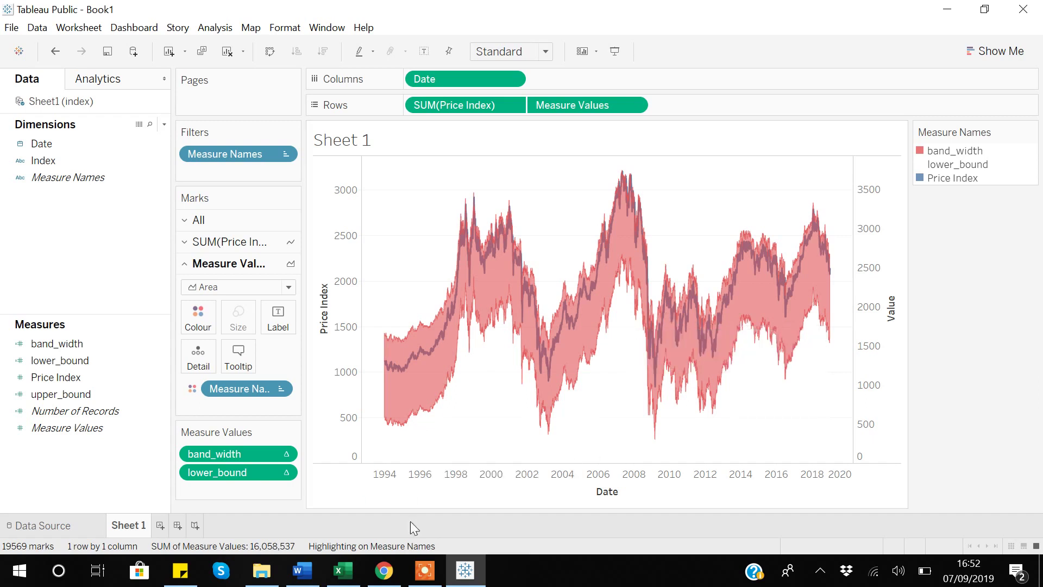
click(470, 577)
click(471, 577)
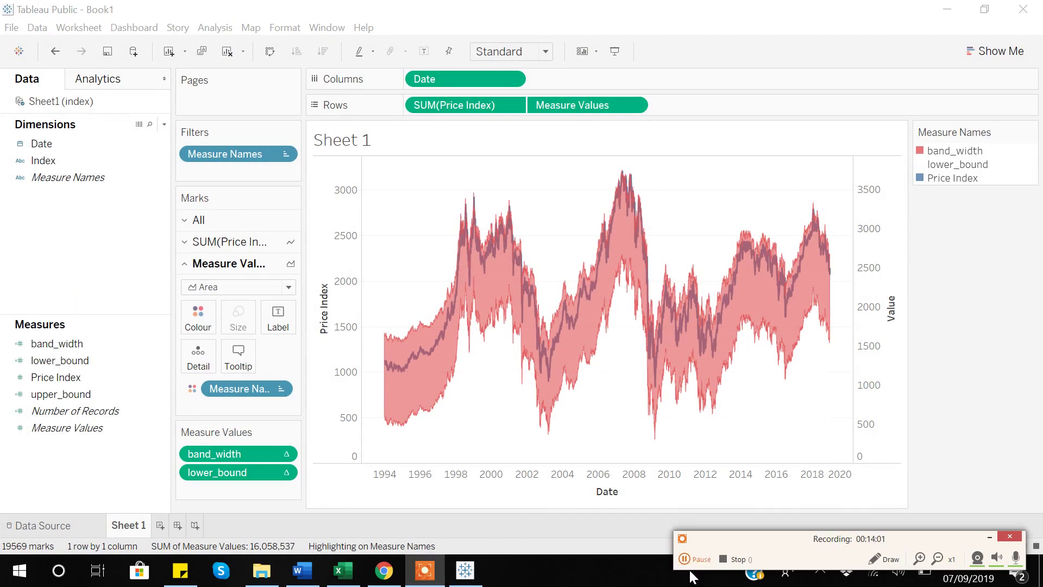
click(989, 538)
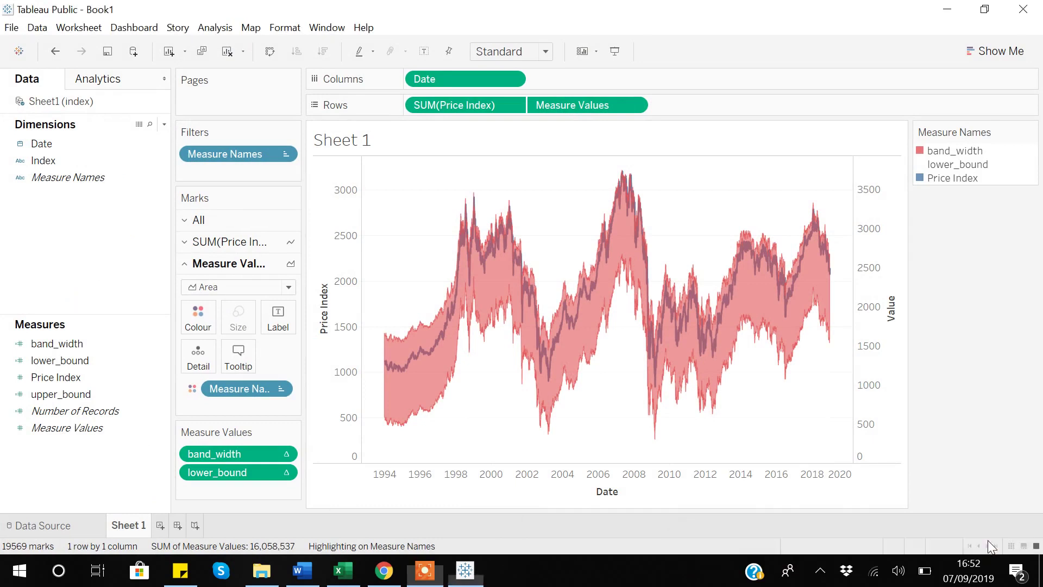
Duplicate the Sheet 1 worksheet as a regular chart copy.
right_click(129, 523)
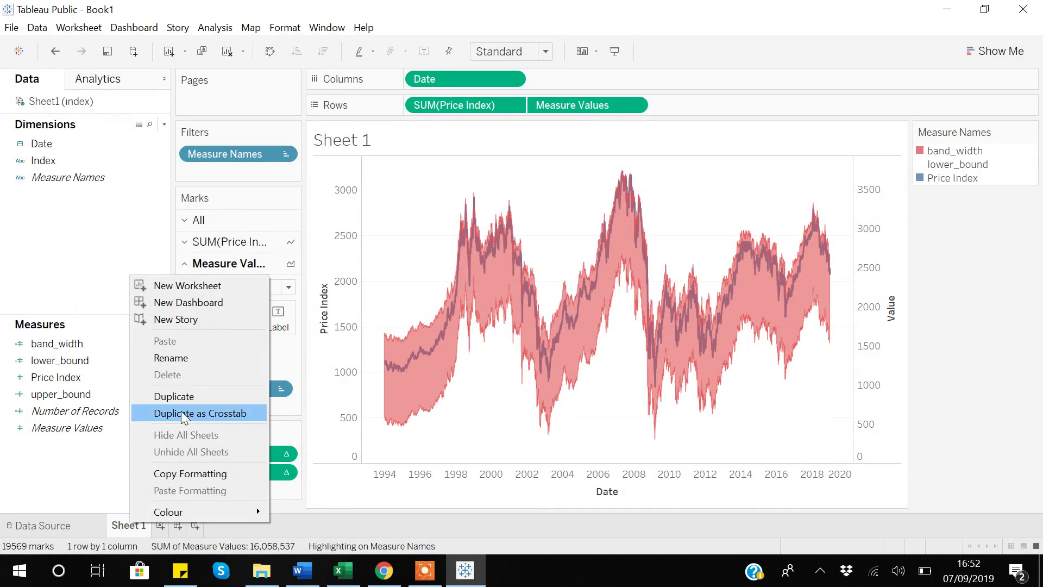
click(170, 399)
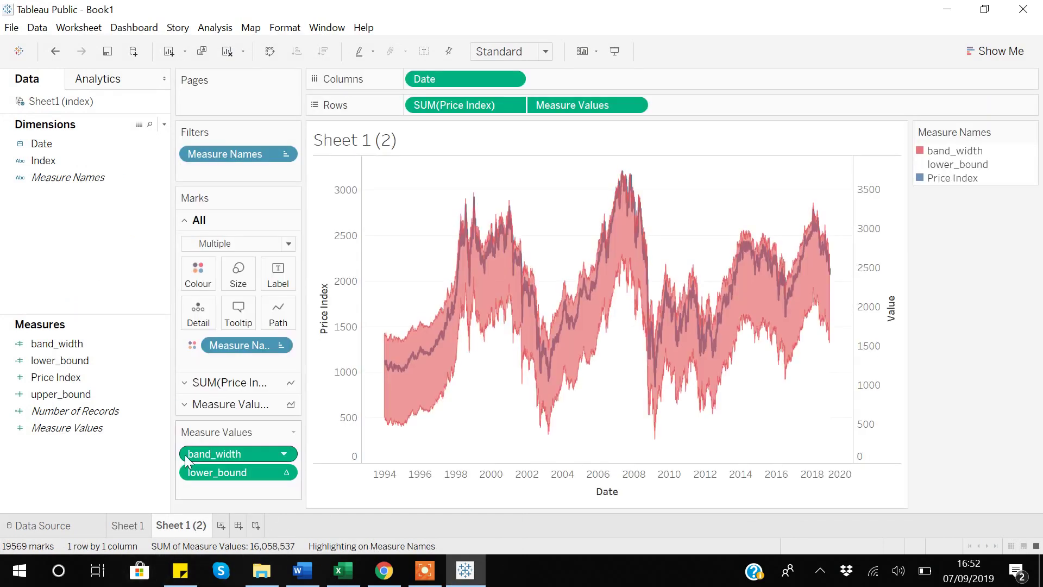
mouse_move(456, 303)
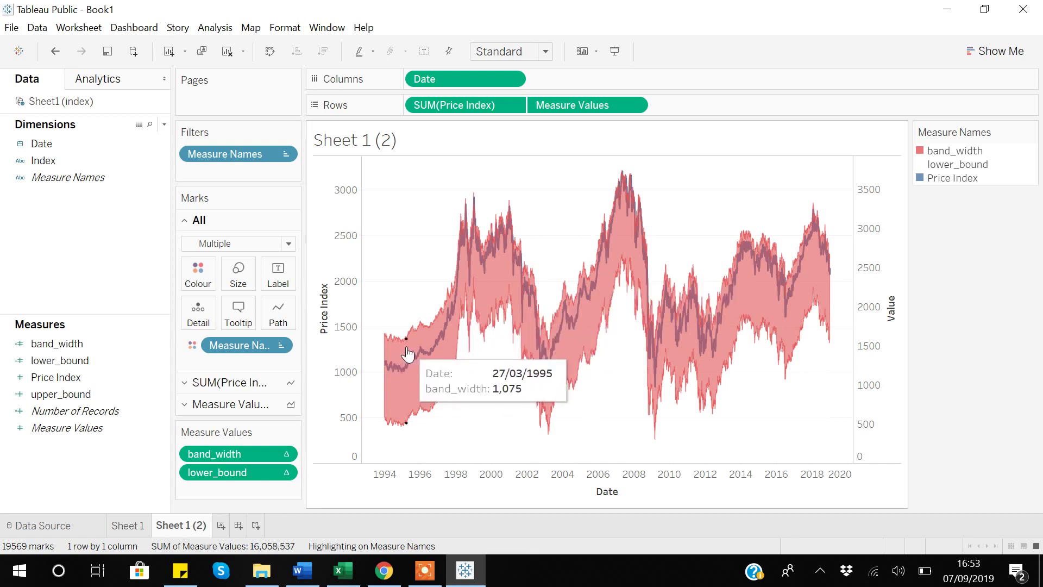
Start a new Float parameter and name it select_std.
right_click(50, 259)
click(79, 284)
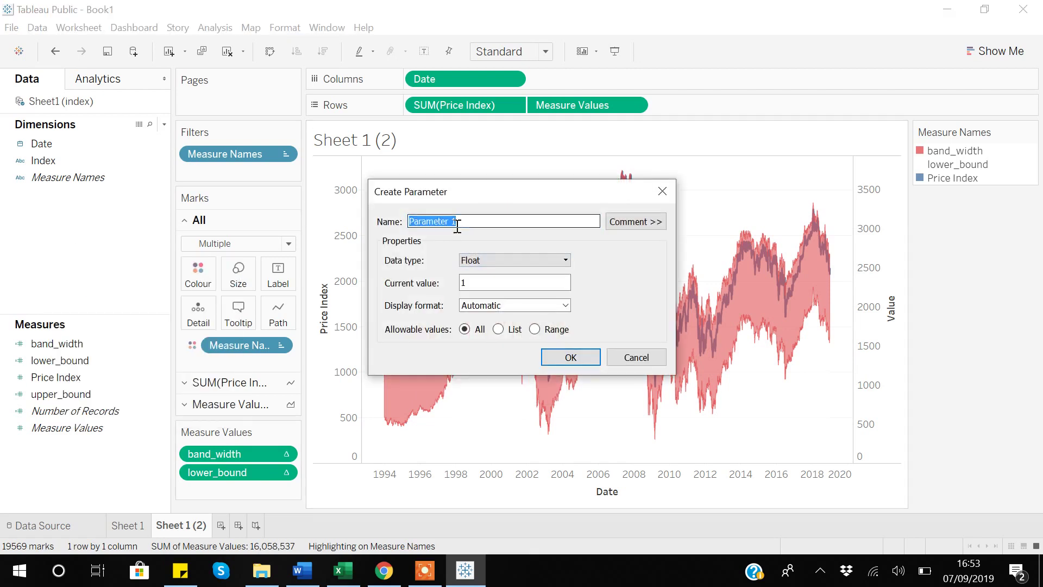
key(BackSpace)
text(select_std)
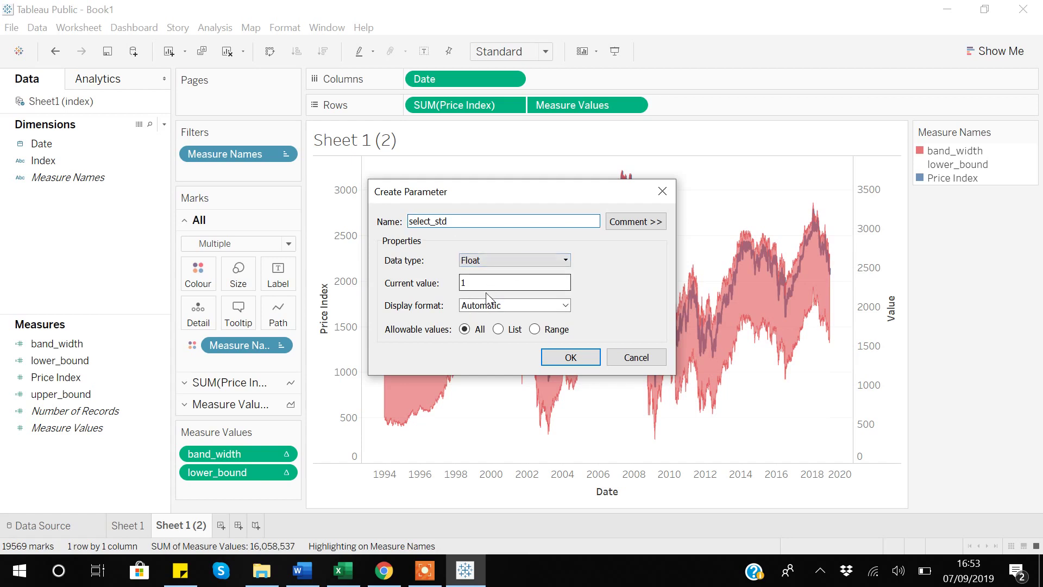
Restrict the select_std parameter to a range with a minimum of 1 and a maximum of 3.
click(537, 329)
click(390, 375)
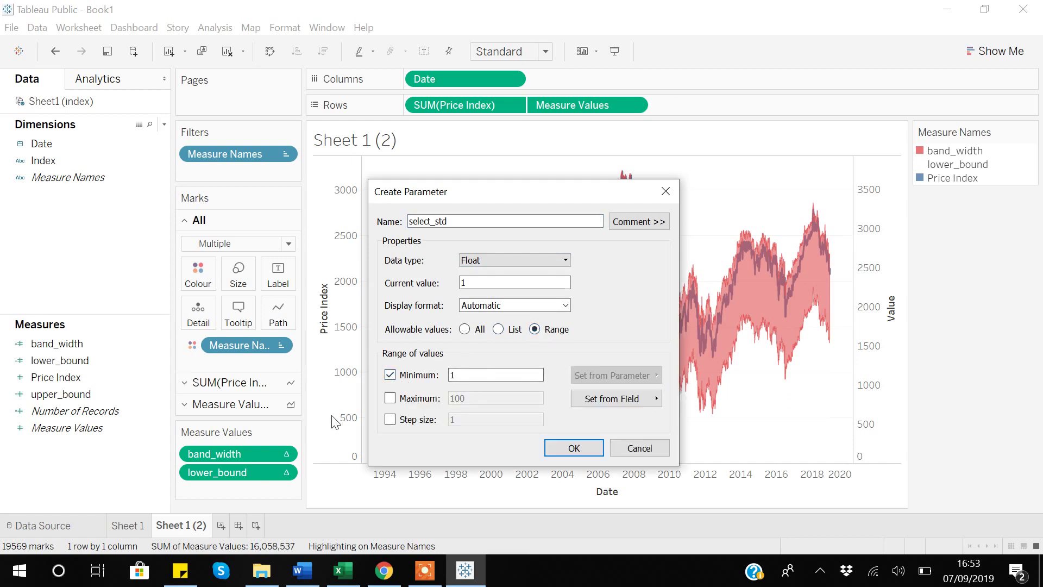
click(390, 398)
click(489, 399)
key(BackSpace)
key(BackSpace)
key(BackSpace)
text(3)
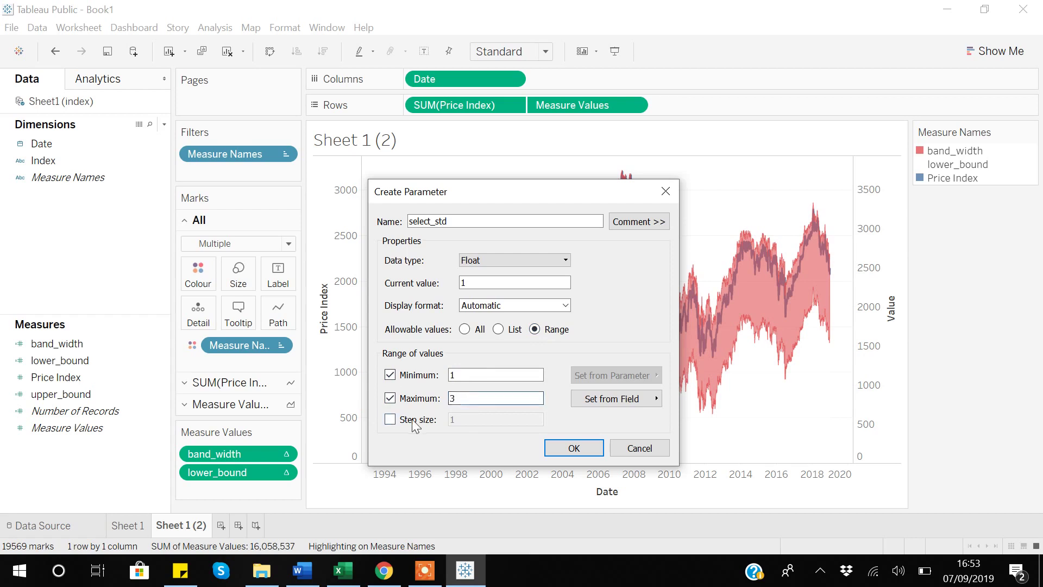
Set the parameter's step size to 0.1 and save the parameter.
click(390, 419)
click(469, 420)
key(BackSpace)
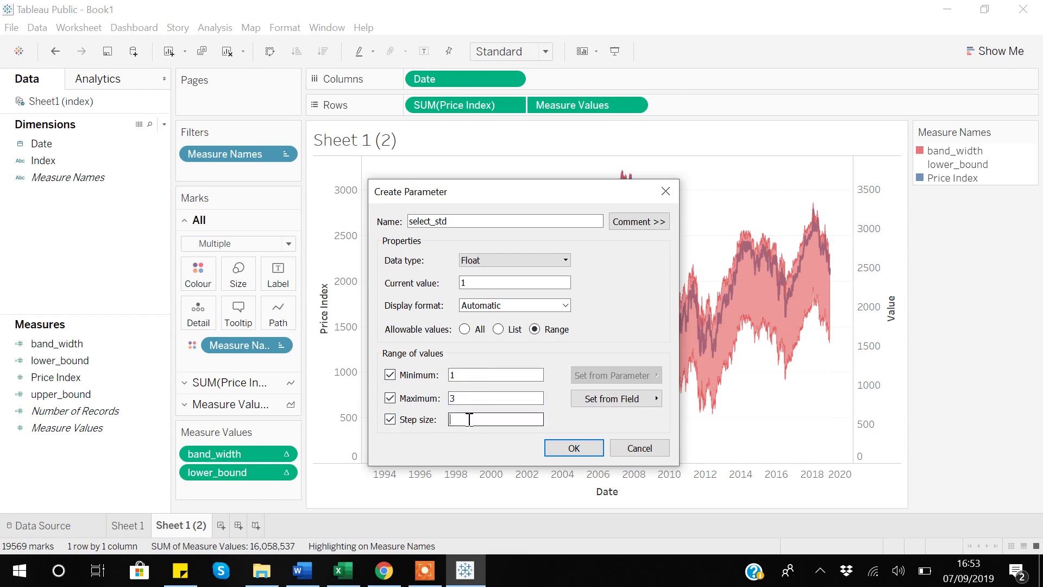
text(0.1)
click(574, 447)
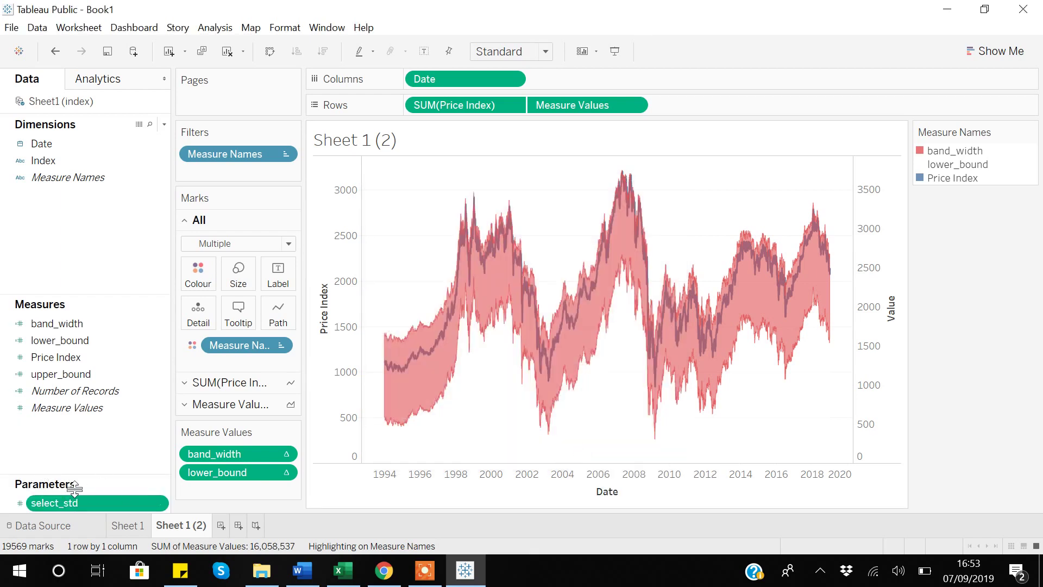
Show the parameter control for select_std on the duplicated sheet.
click(161, 503)
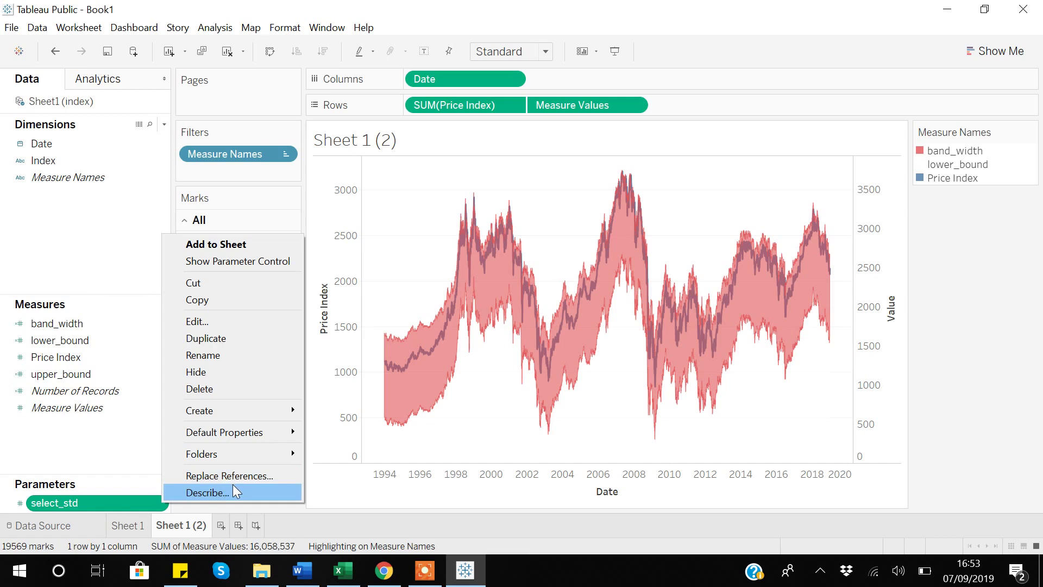
click(234, 265)
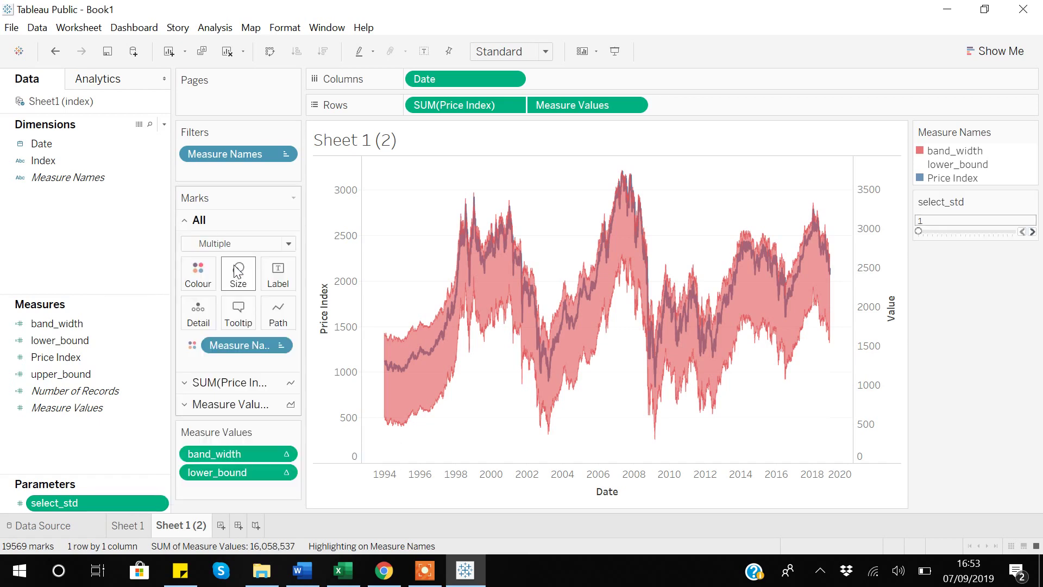
Try the select_std control by raising it to 1.3 and bringing it back to 1.
click(1031, 232)
click(1032, 232)
click(1031, 232)
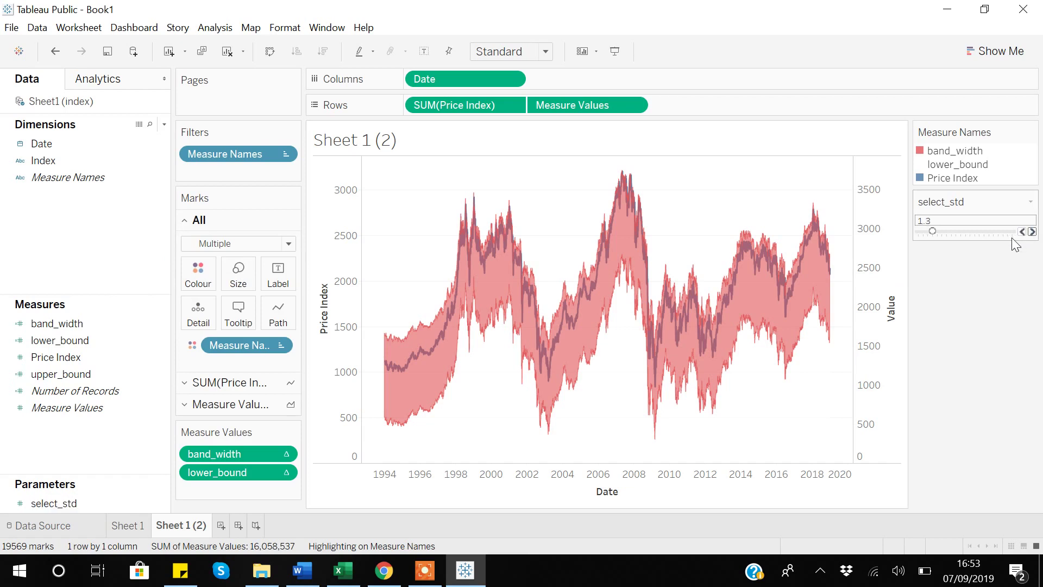
click(1022, 232)
click(1022, 232)
click(1022, 232)
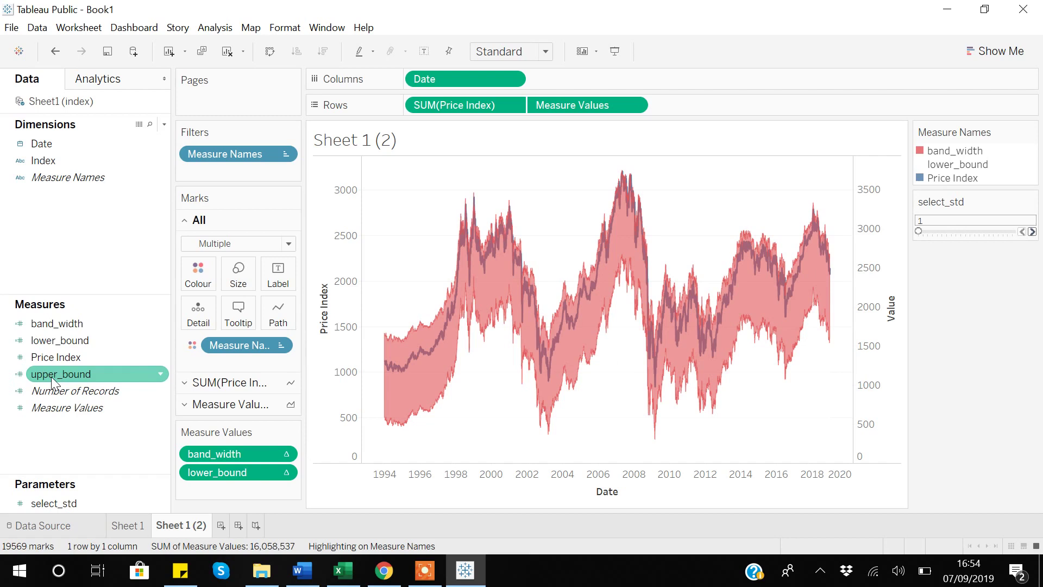
Multiply the WINDOW_STDEV term of the upper_bound formula by [select_std] and save the calculation.
click(158, 374)
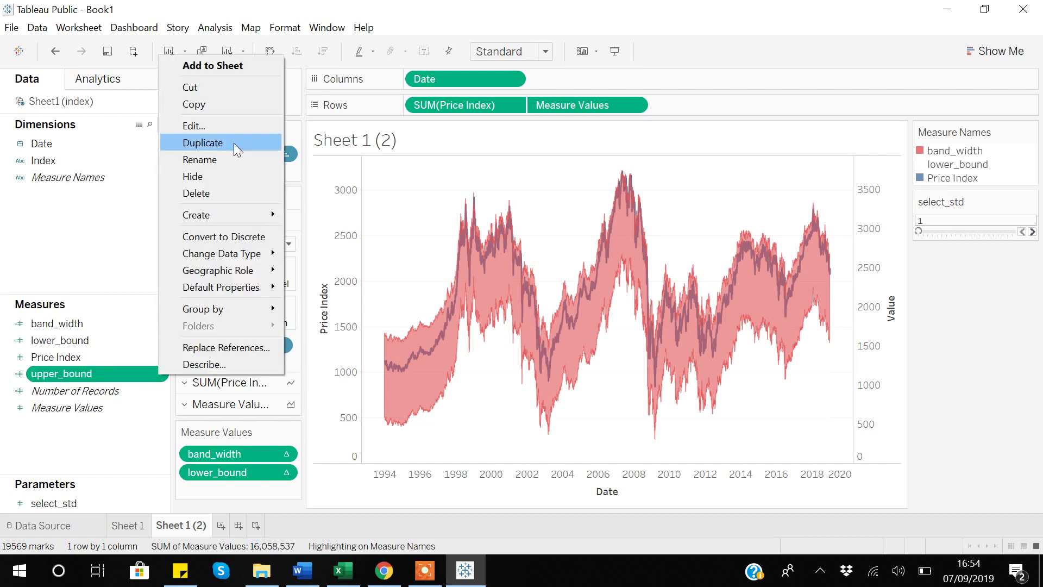
click(196, 127)
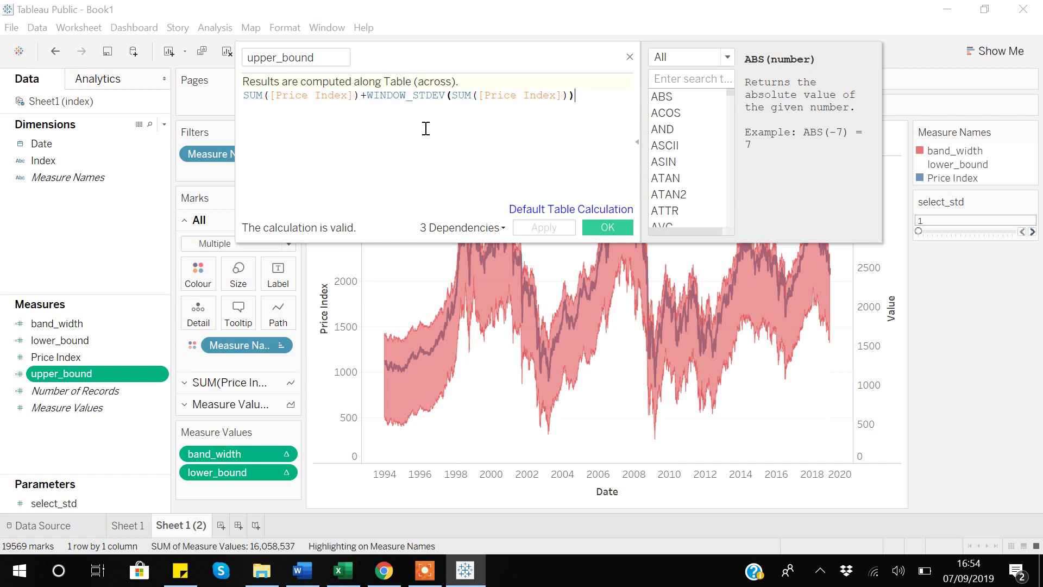
click(365, 99)
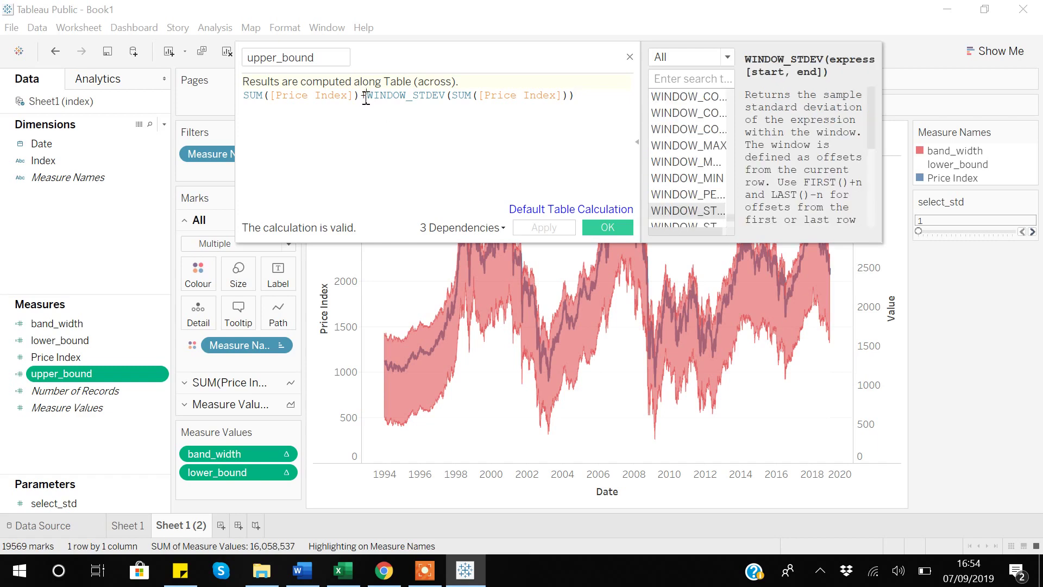
click(576, 95)
text(*)
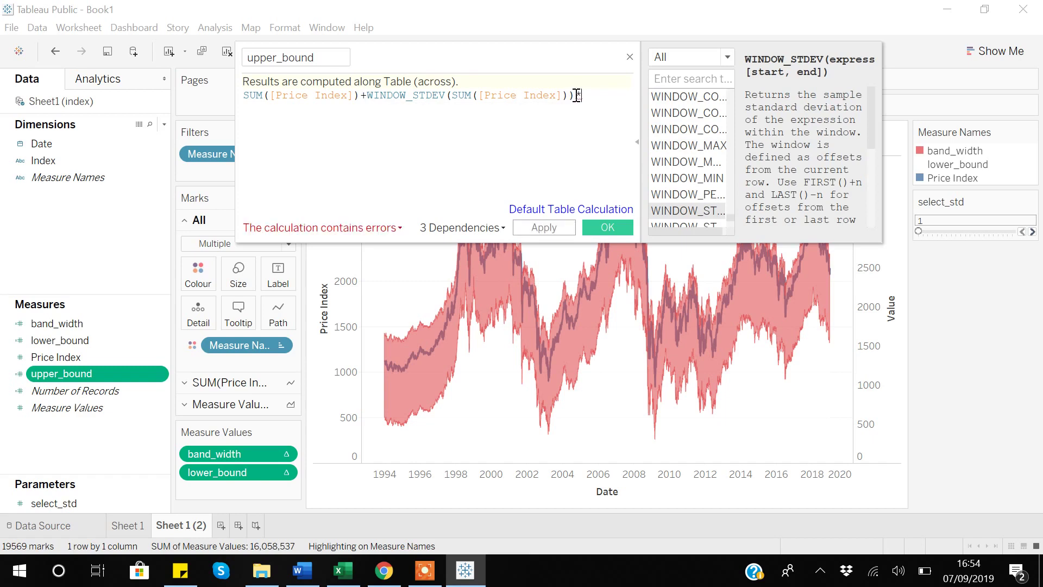
text(sel)
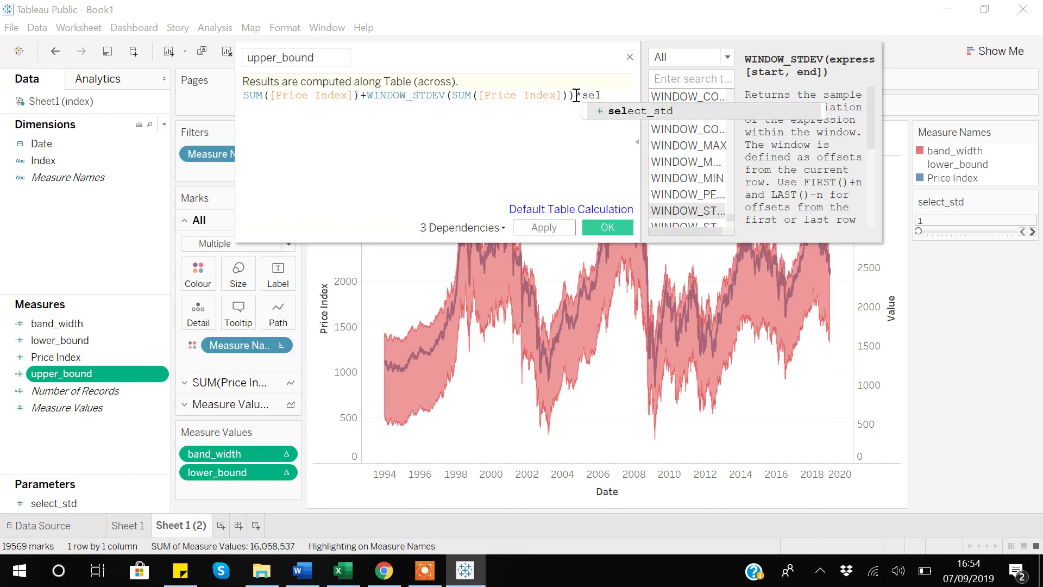
click(631, 112)
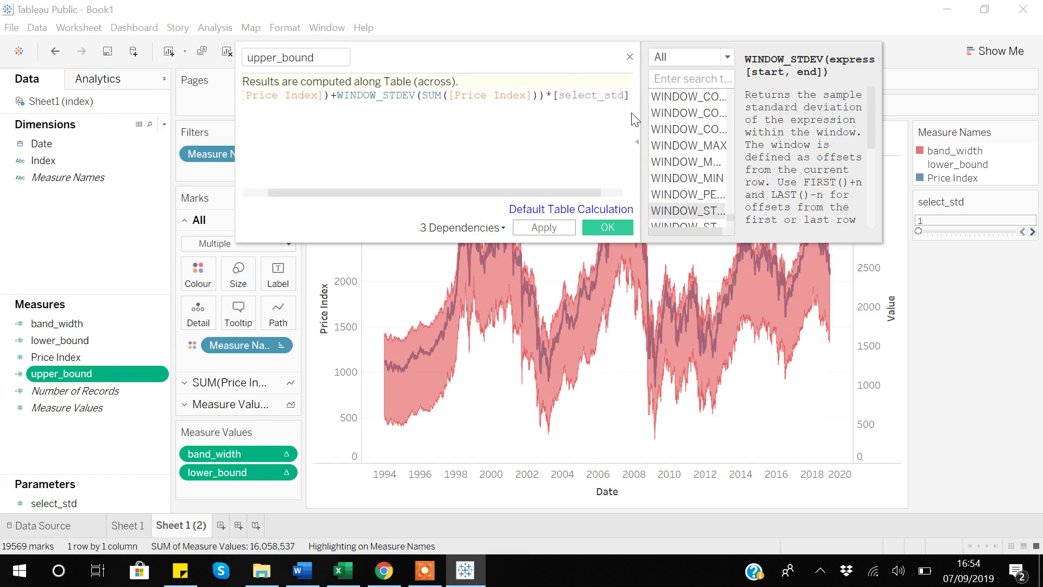
click(609, 228)
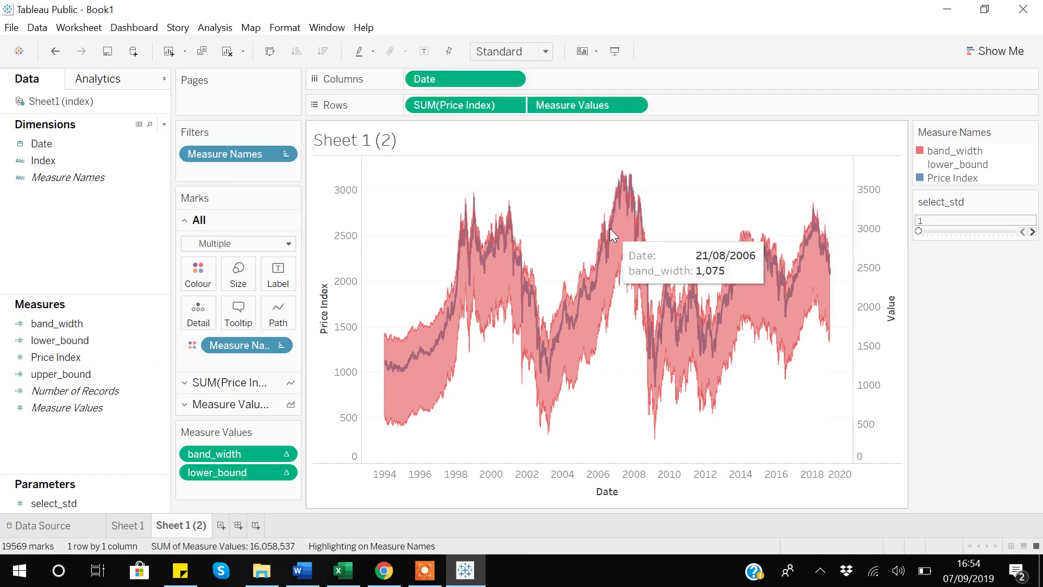
Raise the select_std parameter to 1.9 to test how the band responds.
click(1032, 232)
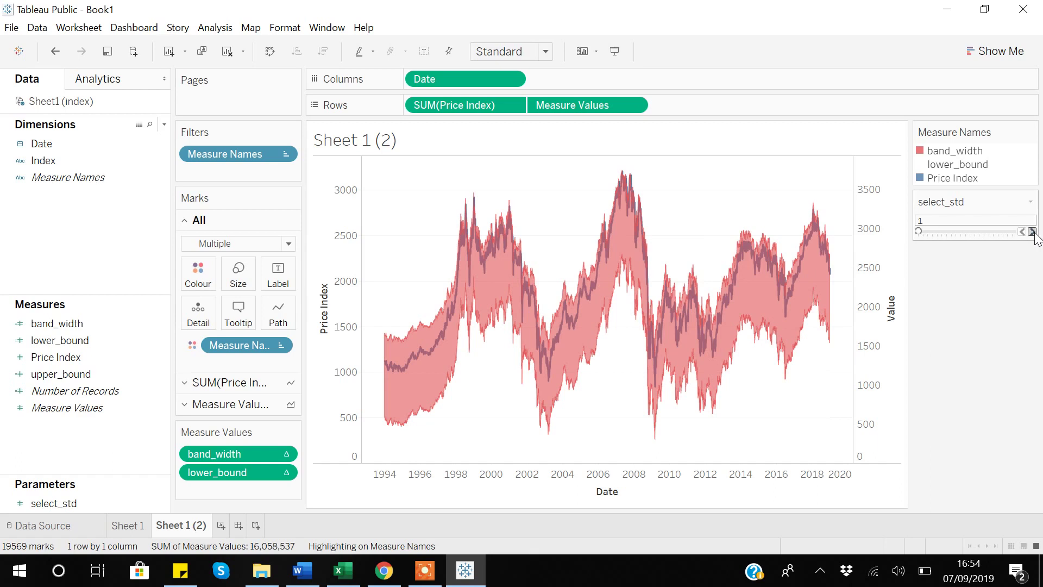
click(1032, 232)
click(1032, 232)
click(1032, 232)
click(1032, 232)
click(1032, 232)
click(1032, 232)
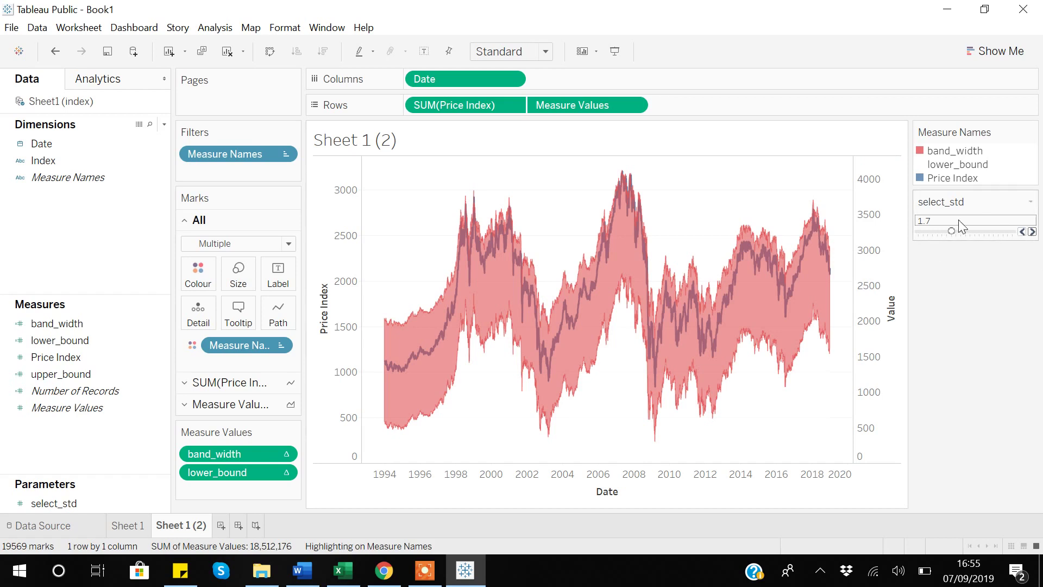
click(1032, 232)
click(1032, 232)
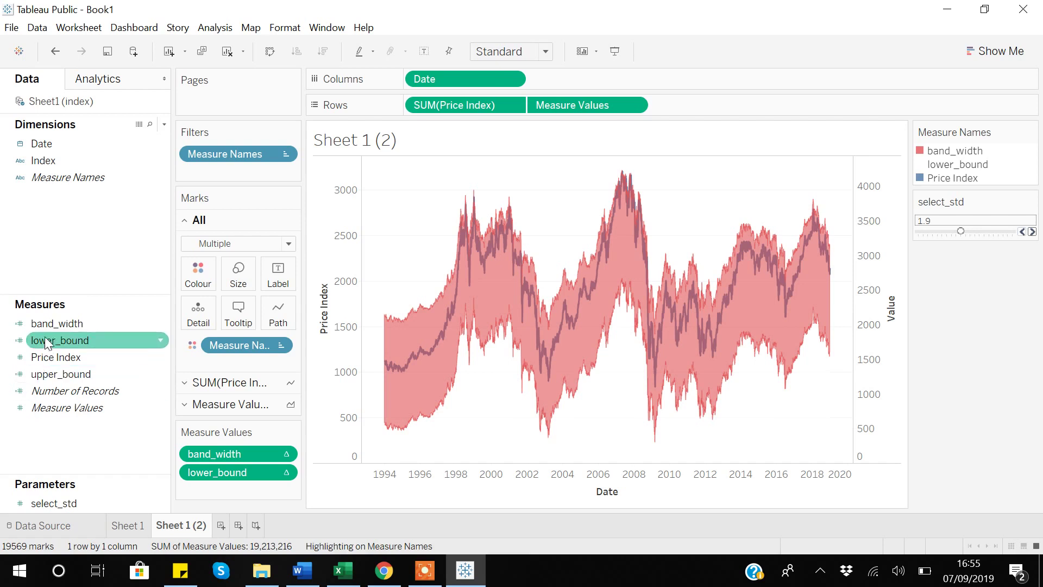
Review the band_width formula in the calculation editor and close it without edits.
click(156, 325)
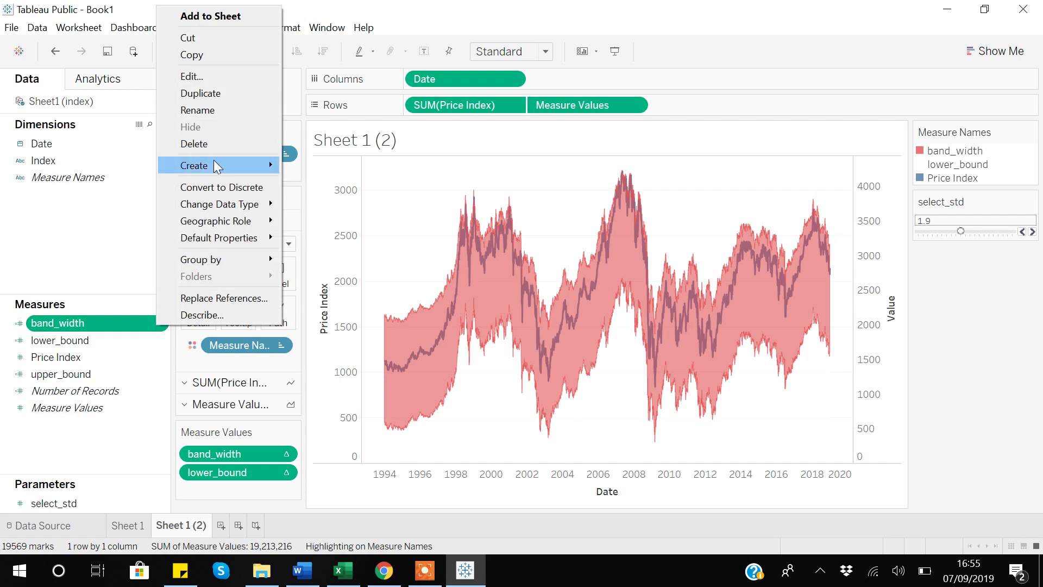
click(194, 77)
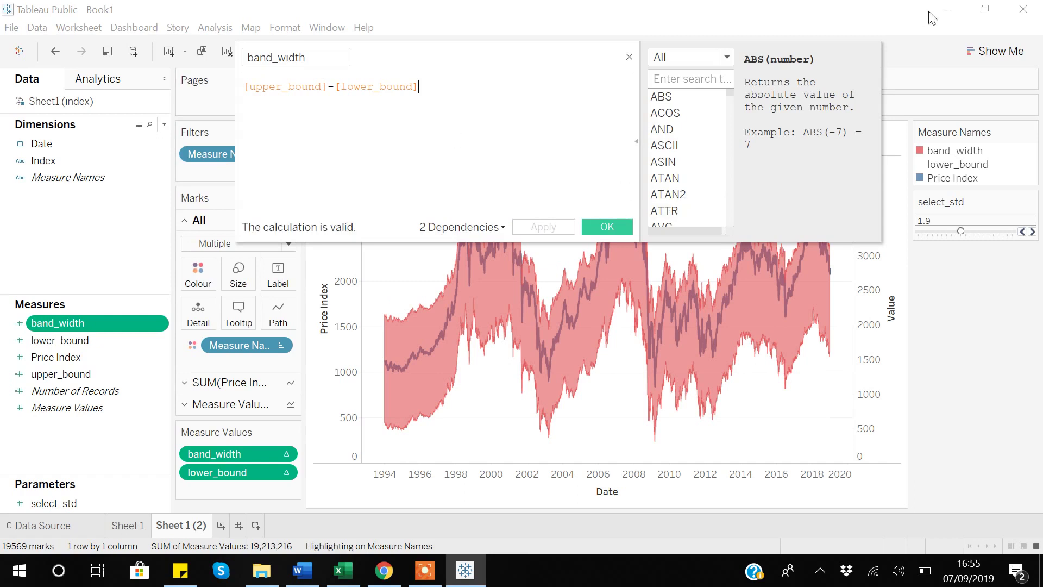
click(625, 227)
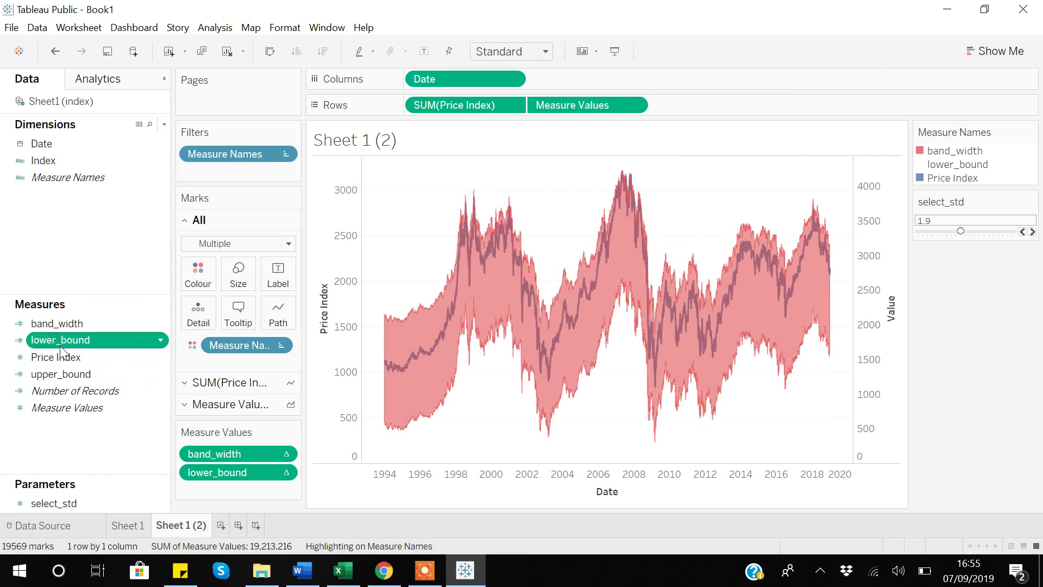
Multiply the WINDOW_STDEV term of the lower_bound formula by [select_std] and save the calculation.
click(161, 339)
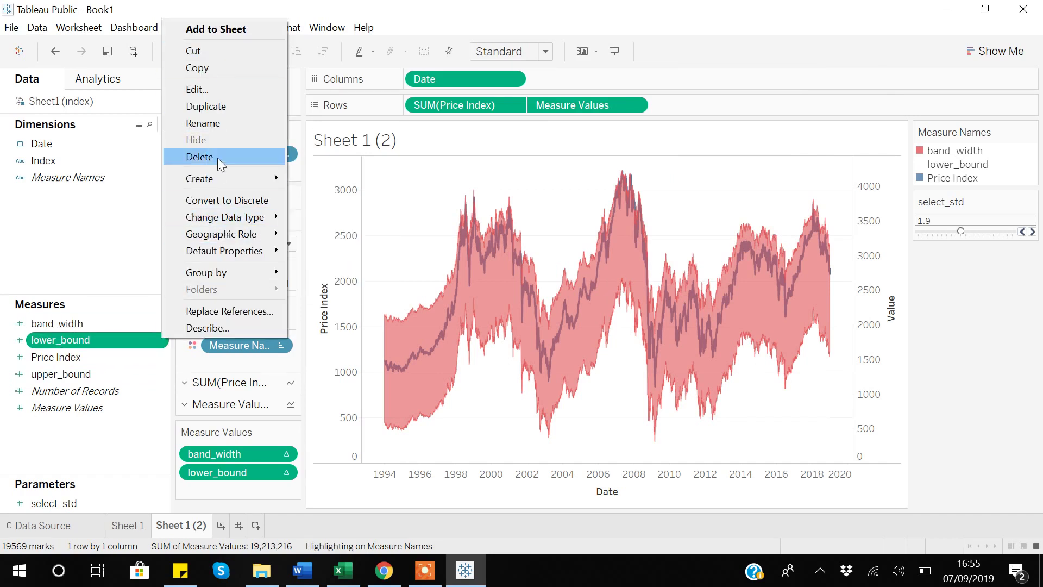
click(210, 90)
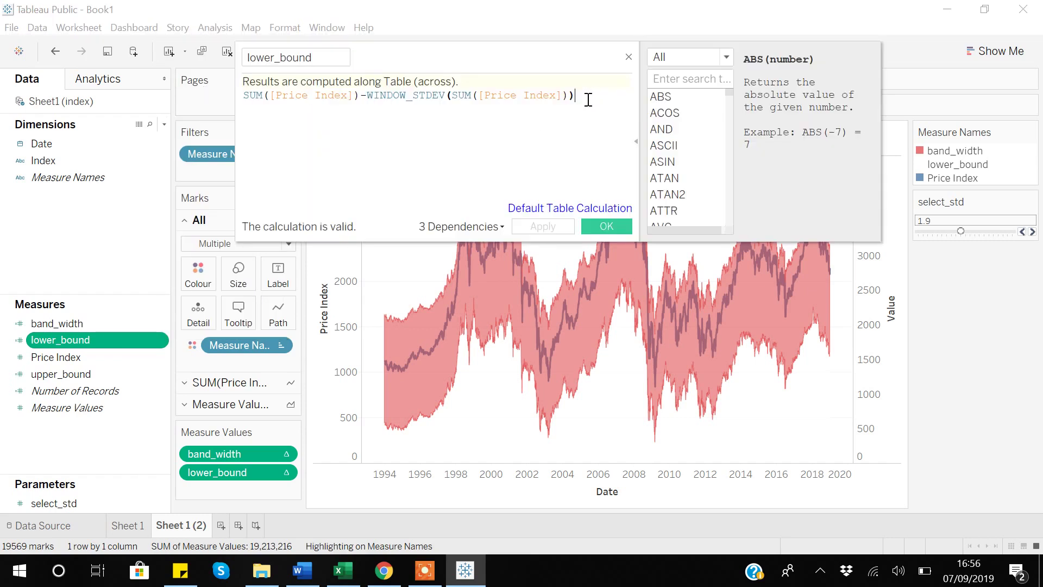
text(*)
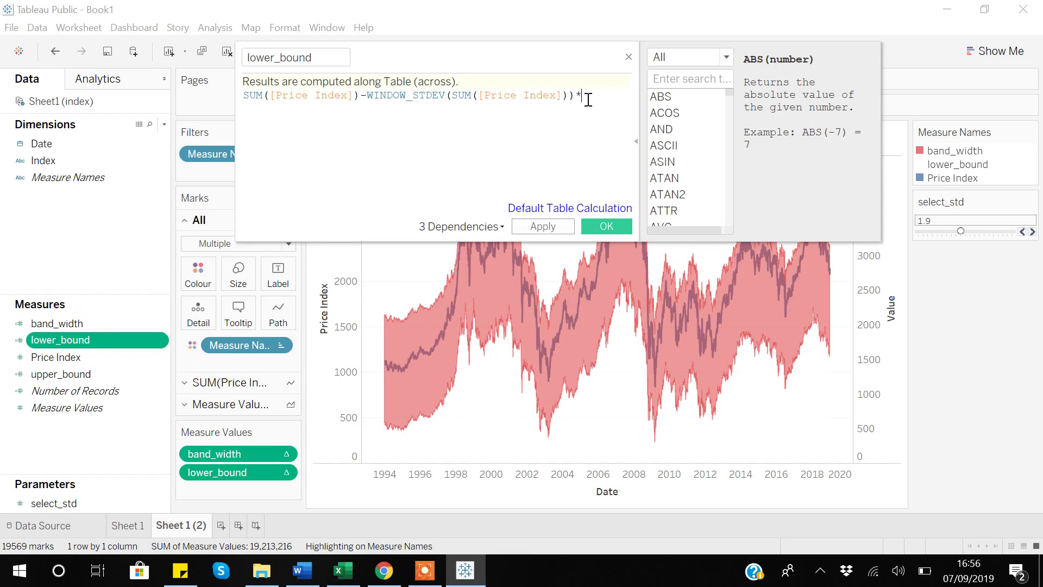
text(se)
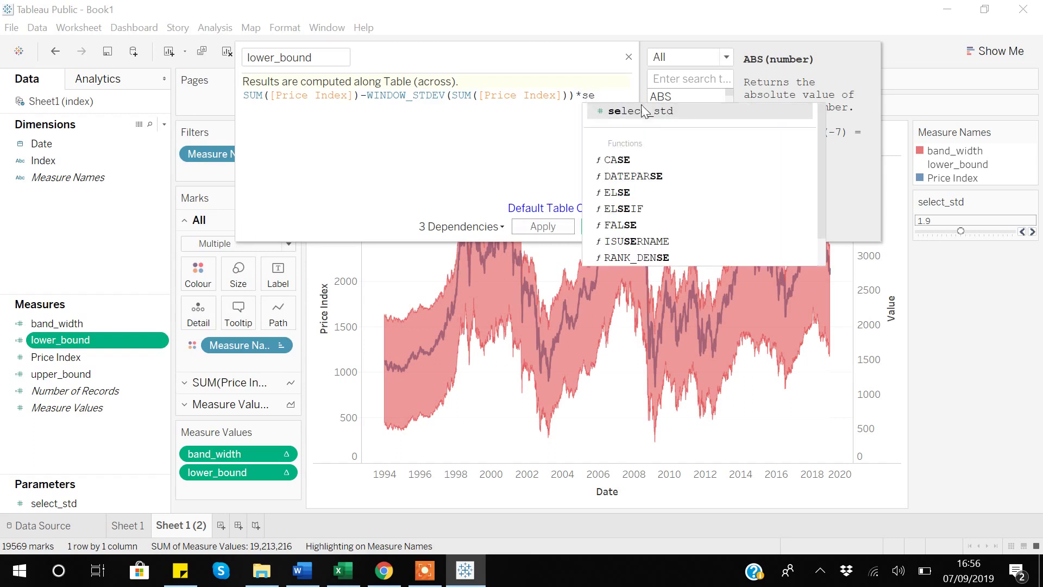
click(641, 111)
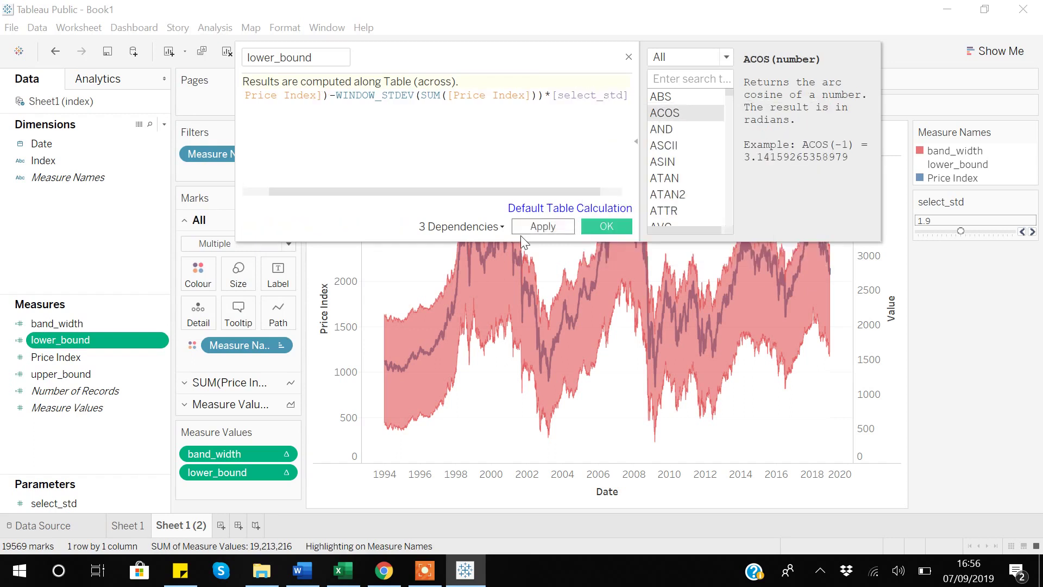
click(563, 229)
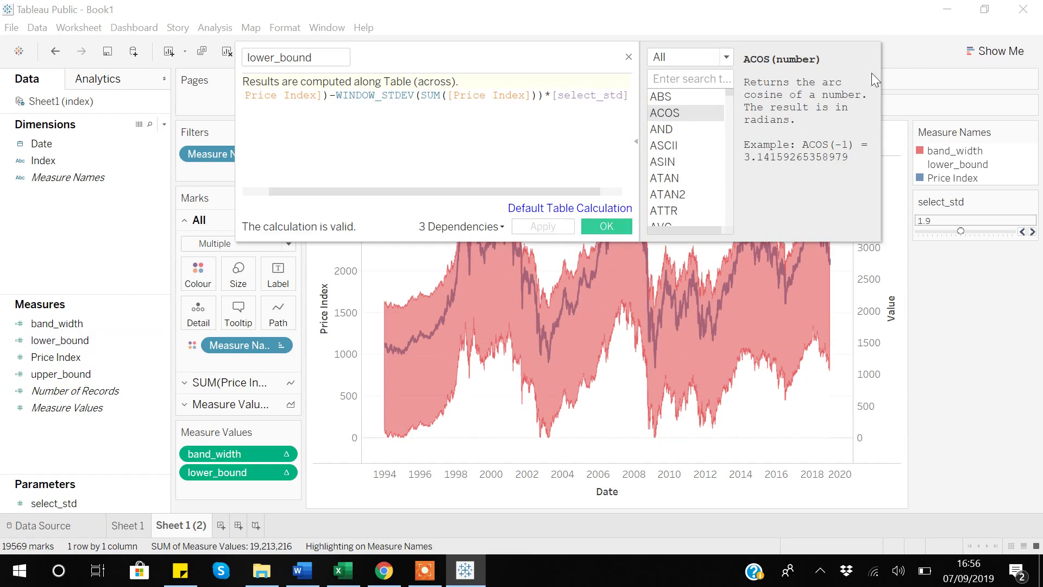
click(606, 226)
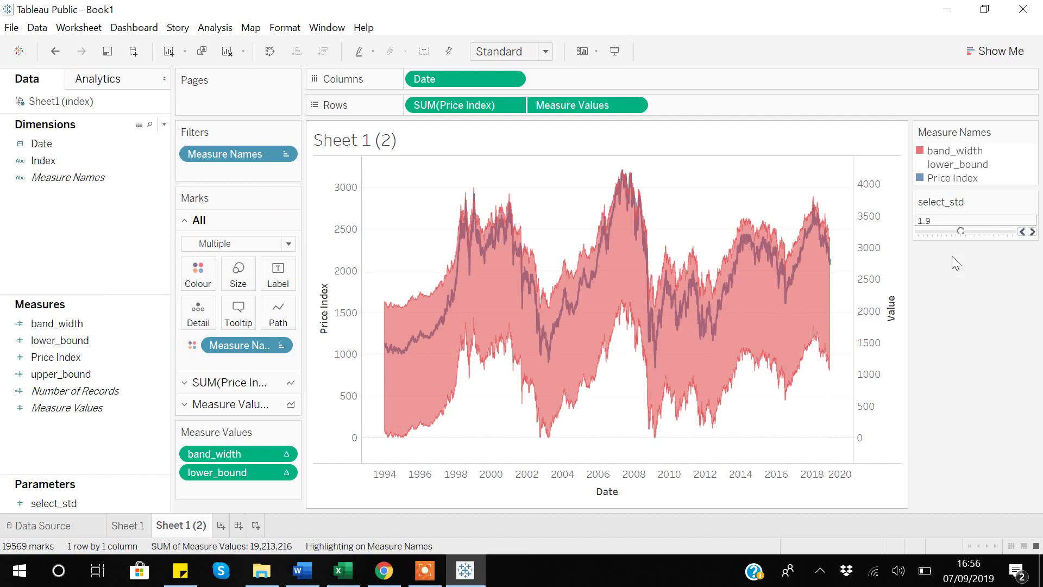
Raise the select_std parameter to 2.4 to test how both edges of the band respond.
click(1032, 232)
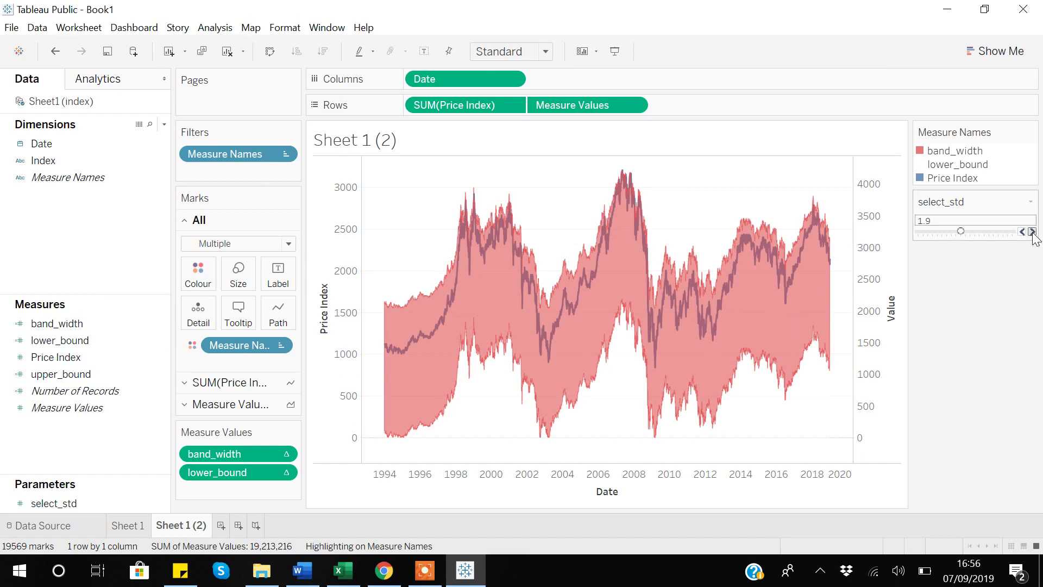
click(1032, 232)
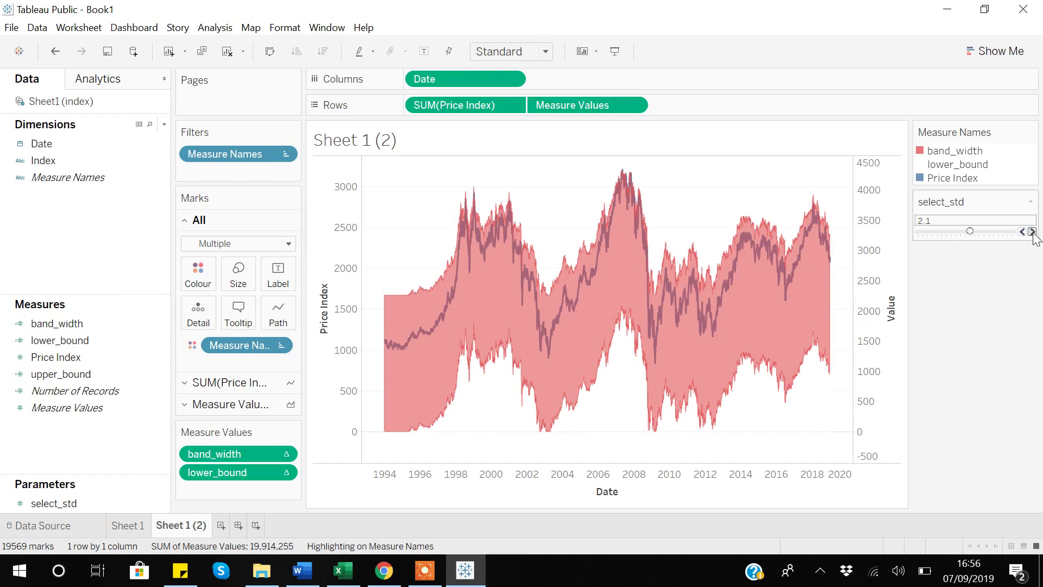
click(1033, 232)
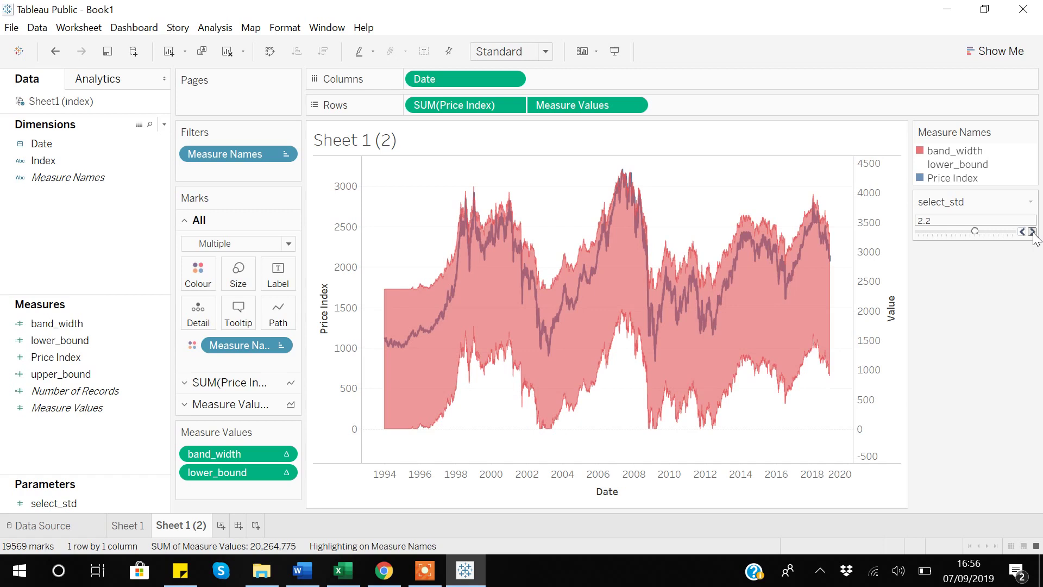
click(1032, 232)
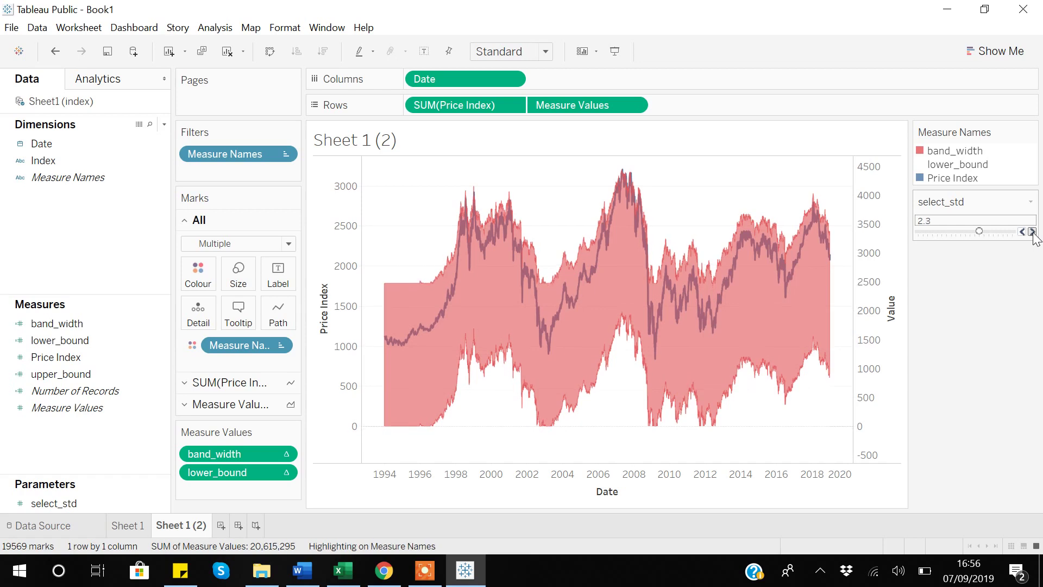
click(1032, 232)
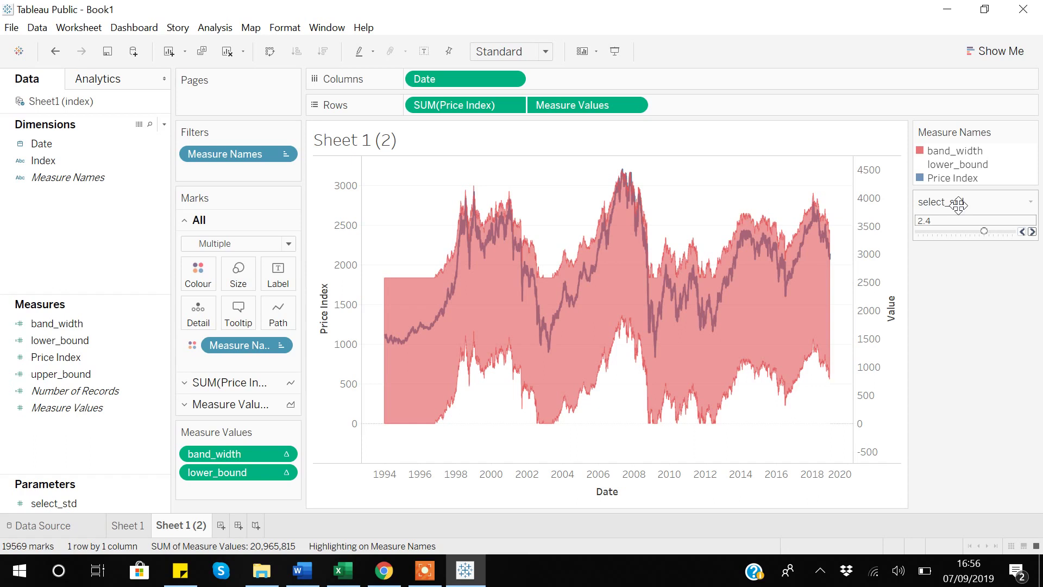
mouse_move(756, 247)
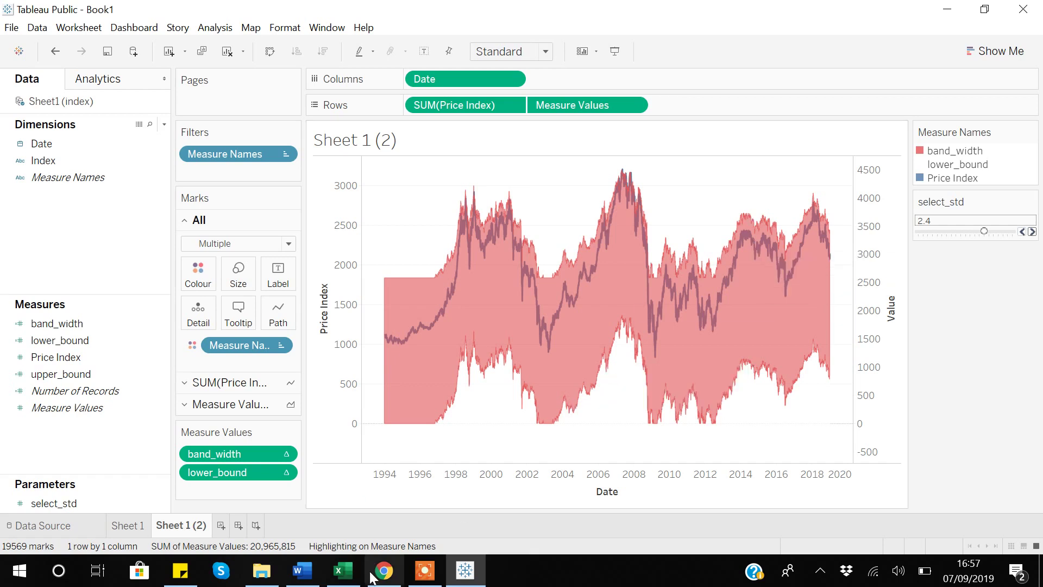
click(425, 580)
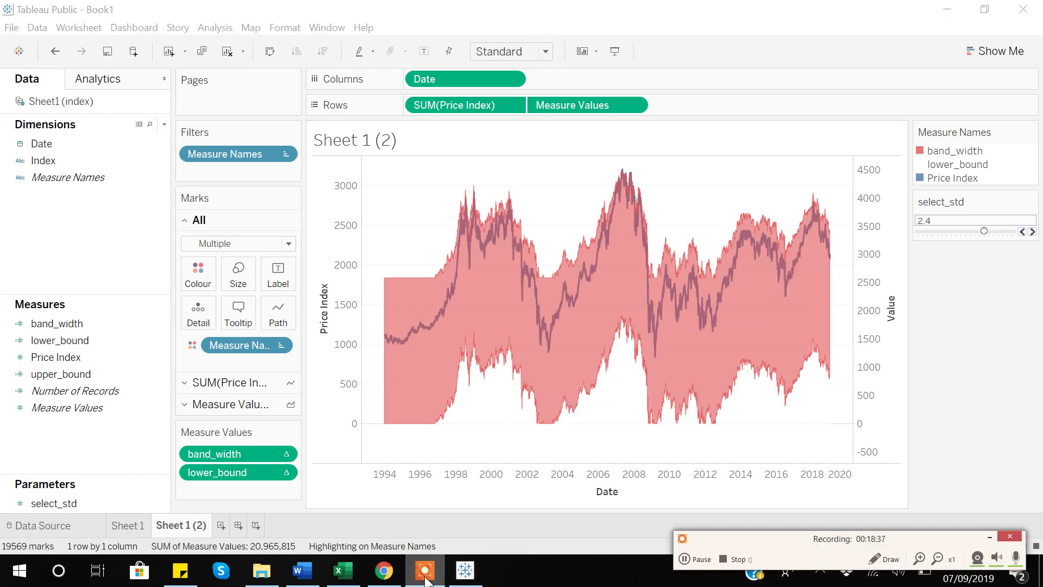